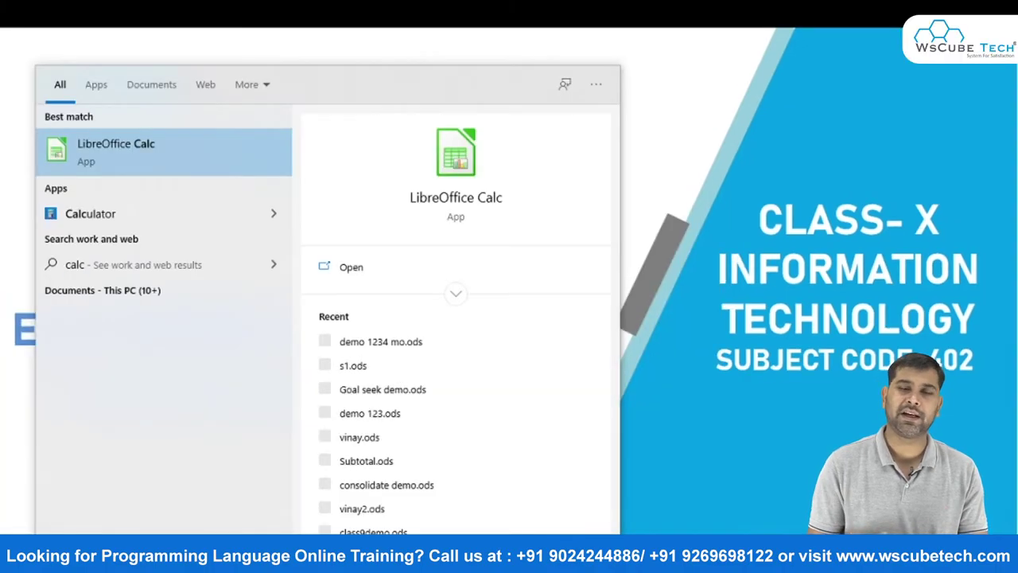
# Step: Launch LibreOffice Calc from the Start menu search for 'calc'
pyautogui.press('Return')
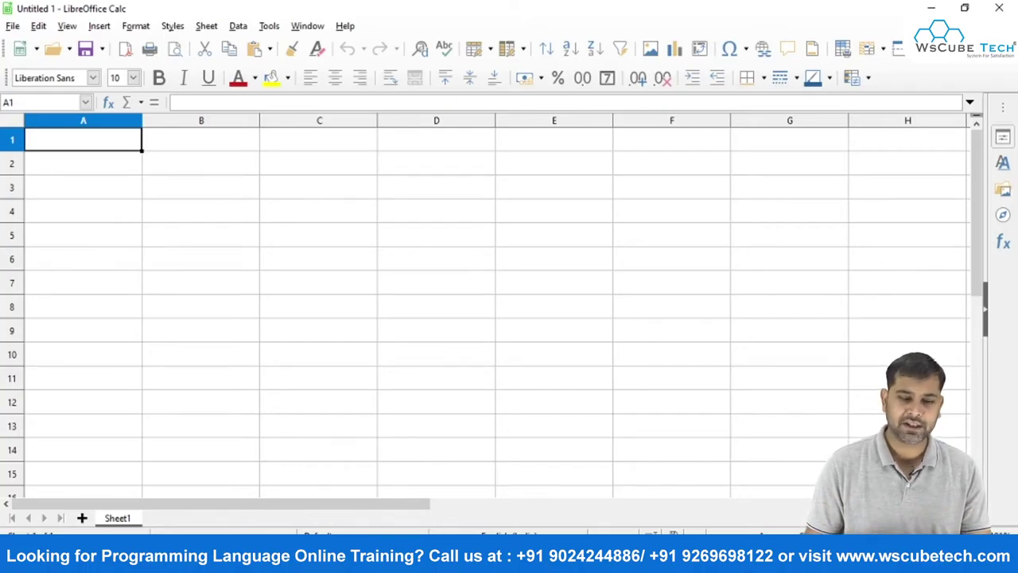
# Step: Enter 85 in cell A2
pyautogui.click(83, 163)
pyautogui.write('8')
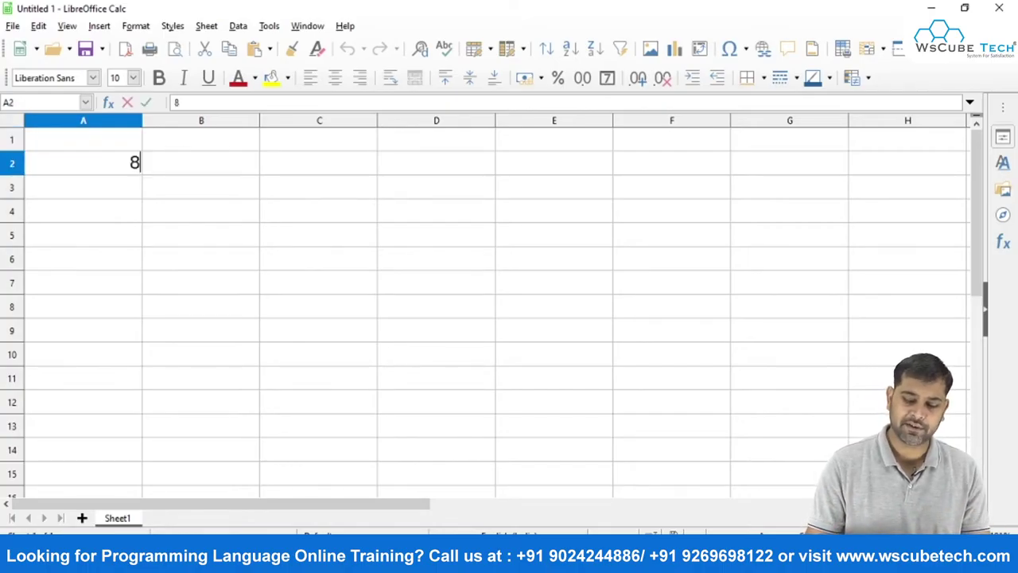
pyautogui.write('5')
pyautogui.press('Return')
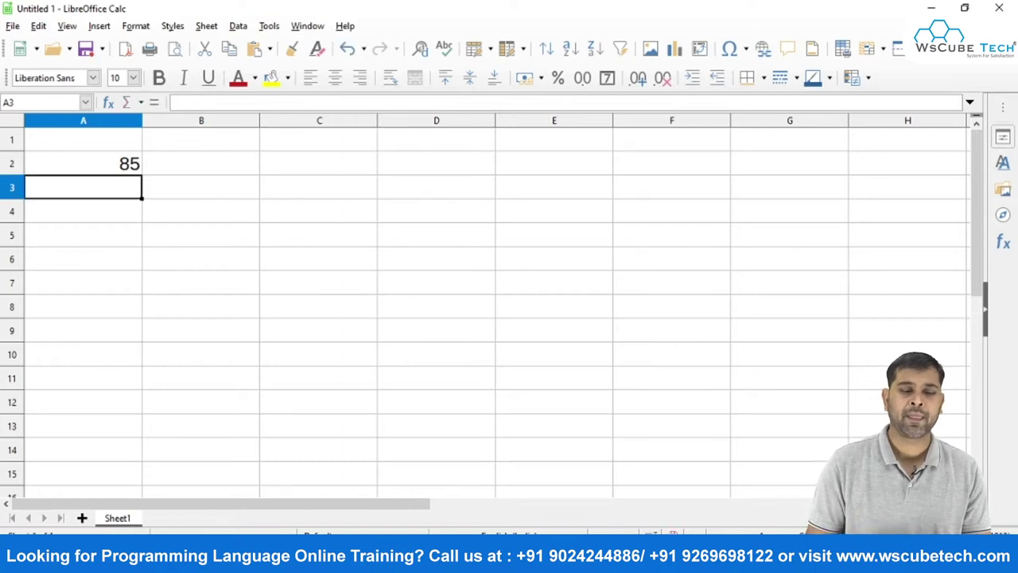
pyautogui.click(201, 187)
pyautogui.press('Up')
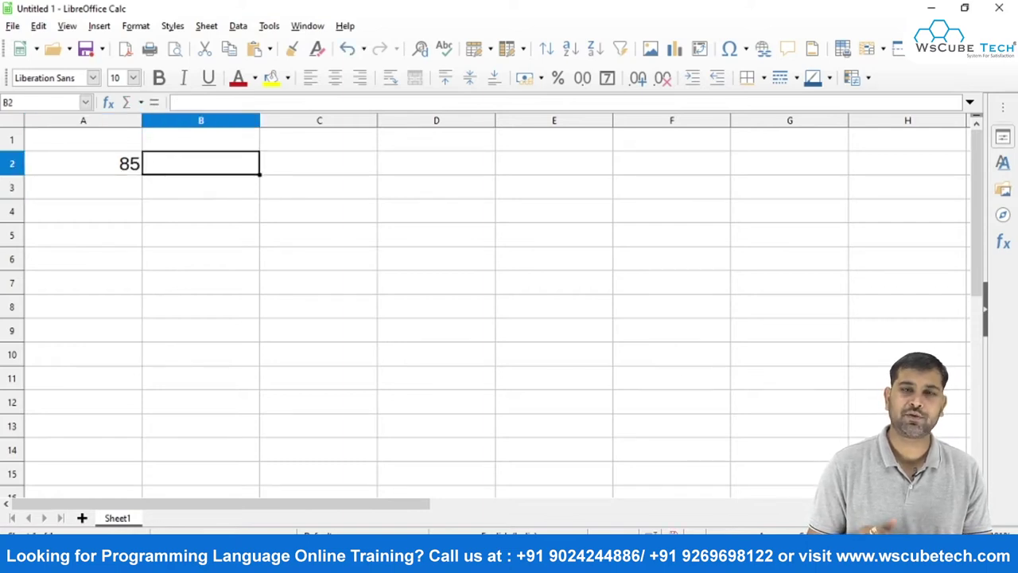
pyautogui.press('Right')
pyautogui.press('Right')
pyautogui.press('Down')
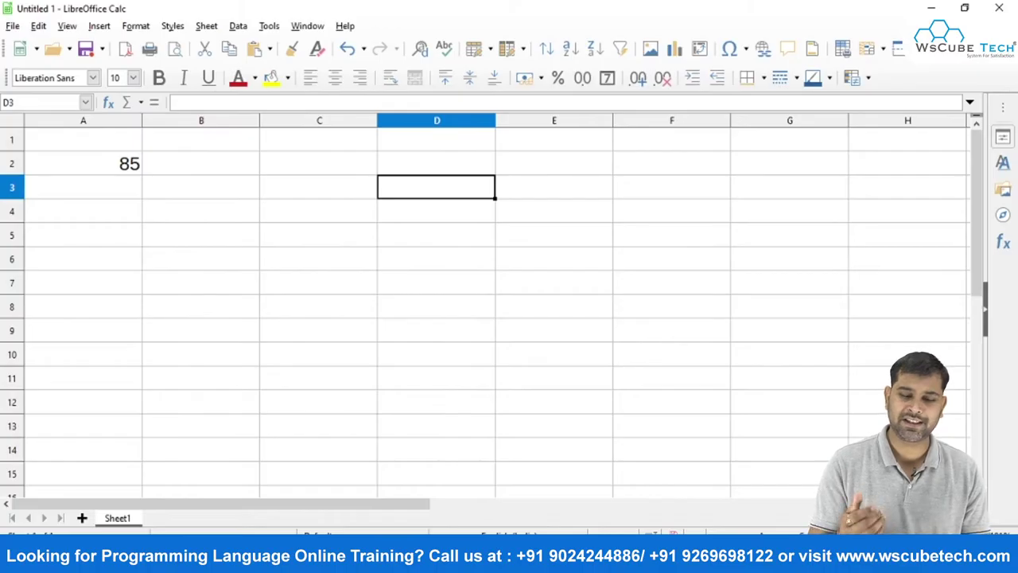
# Step: Make D7 the formula =A2, then change A2 to 58
pyautogui.click(436, 289)
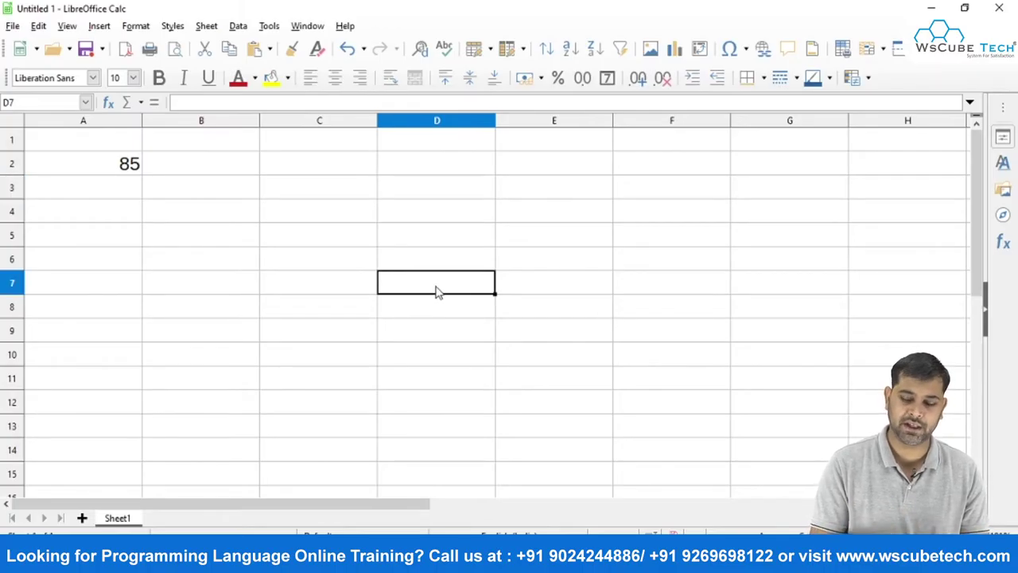
pyautogui.write('=')
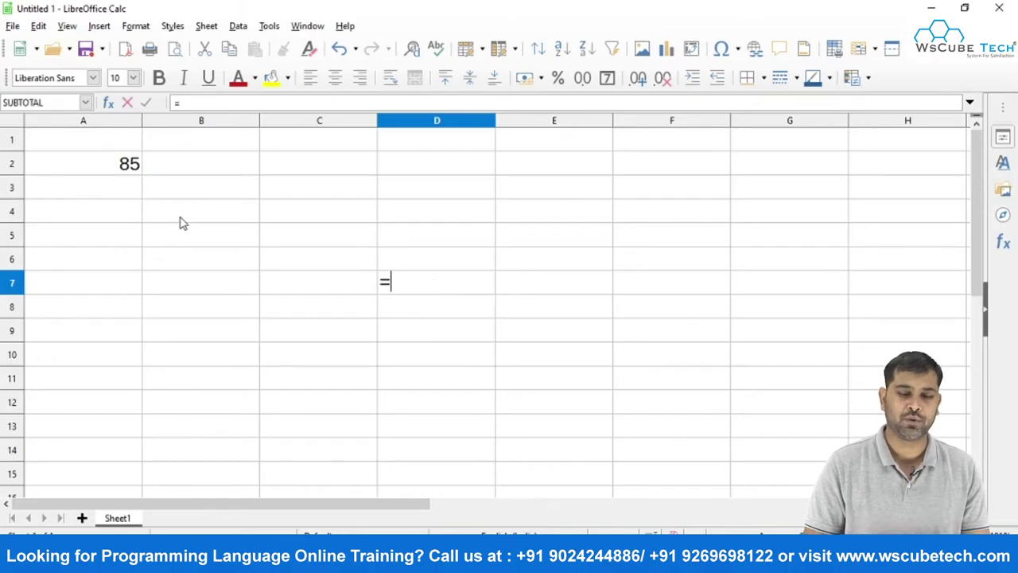
pyautogui.click(121, 174)
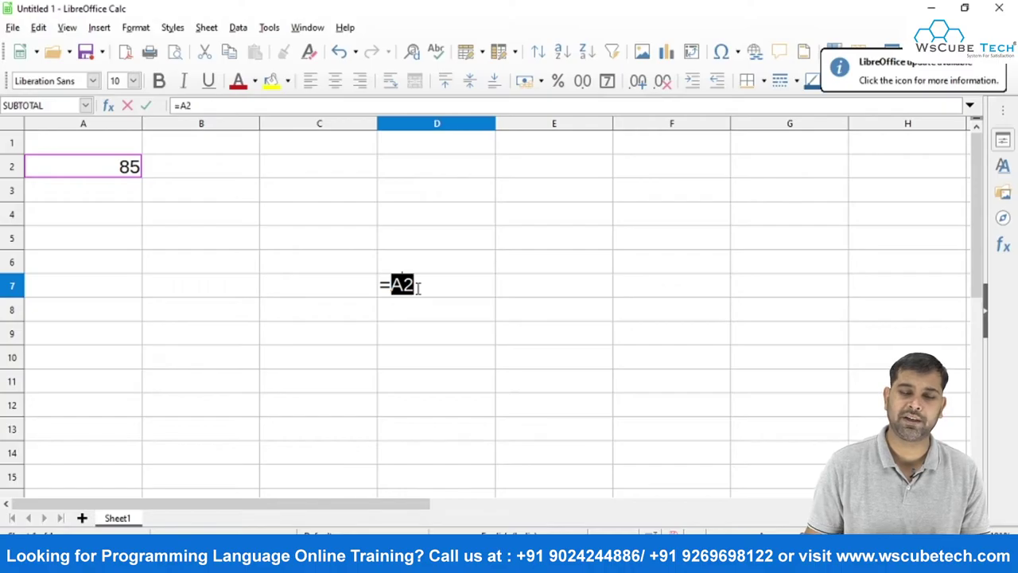
pyautogui.press('Return')
pyautogui.click(457, 291)
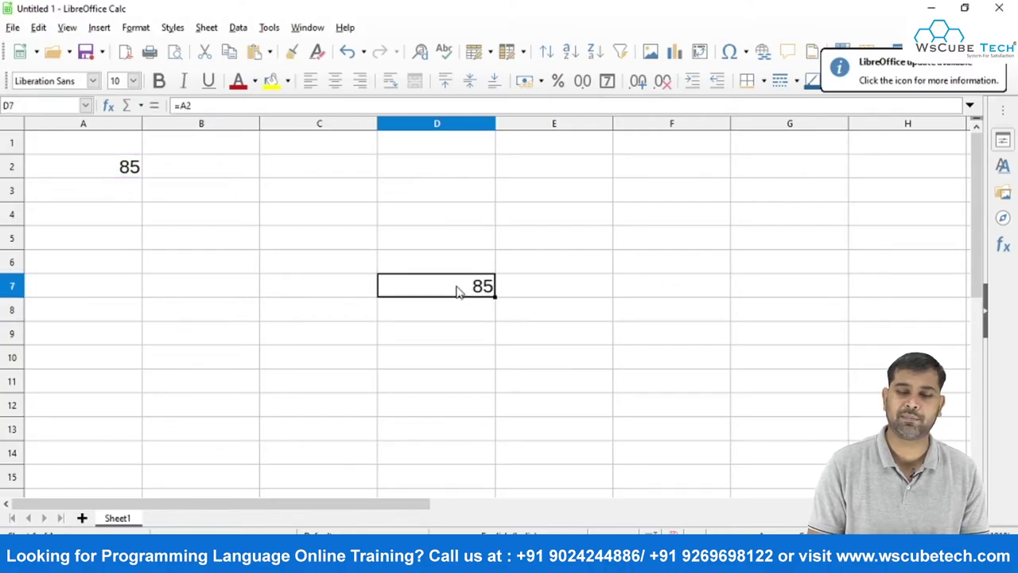
pyautogui.click(113, 168)
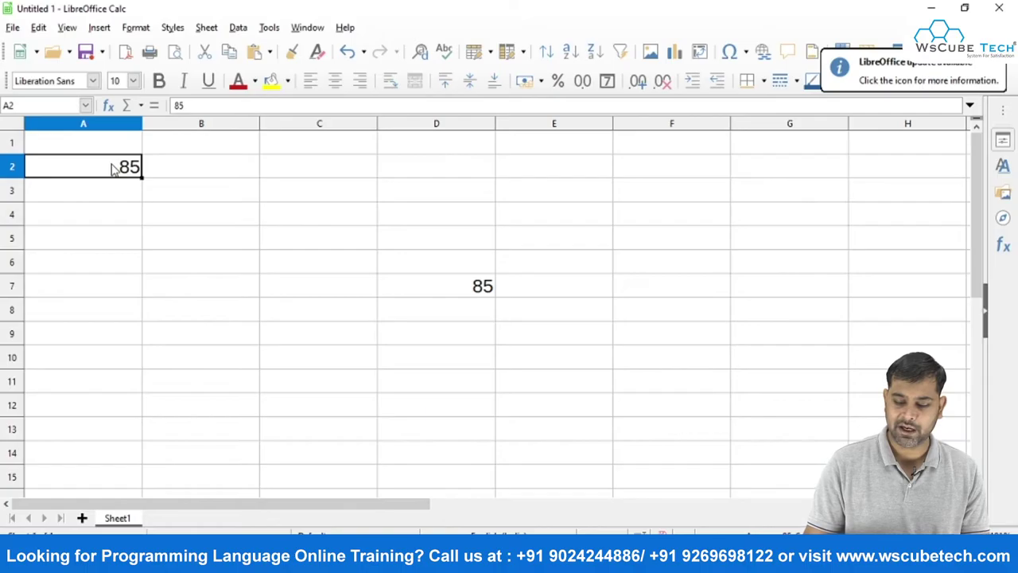
pyautogui.write('58')
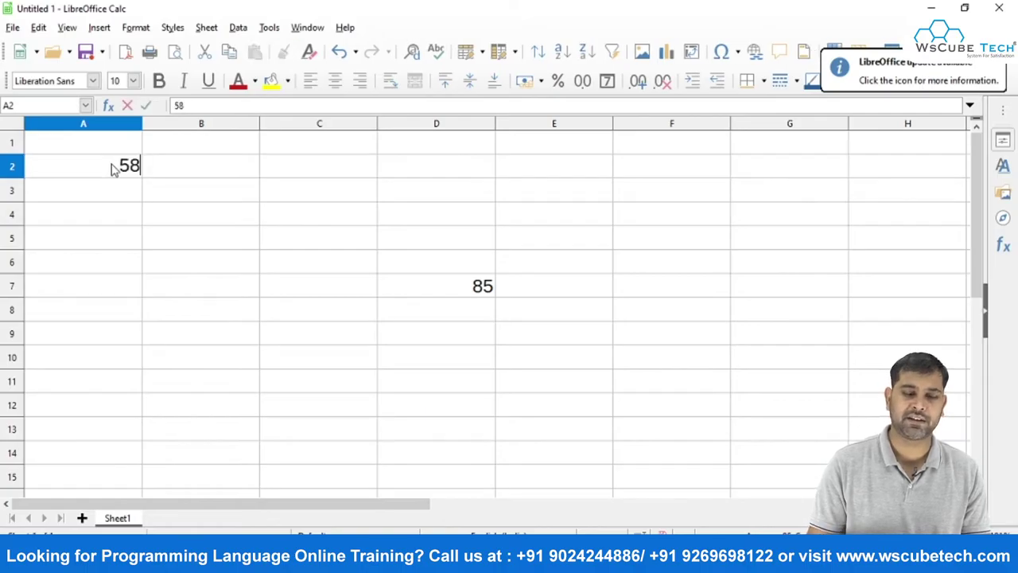
pyautogui.press('Return')
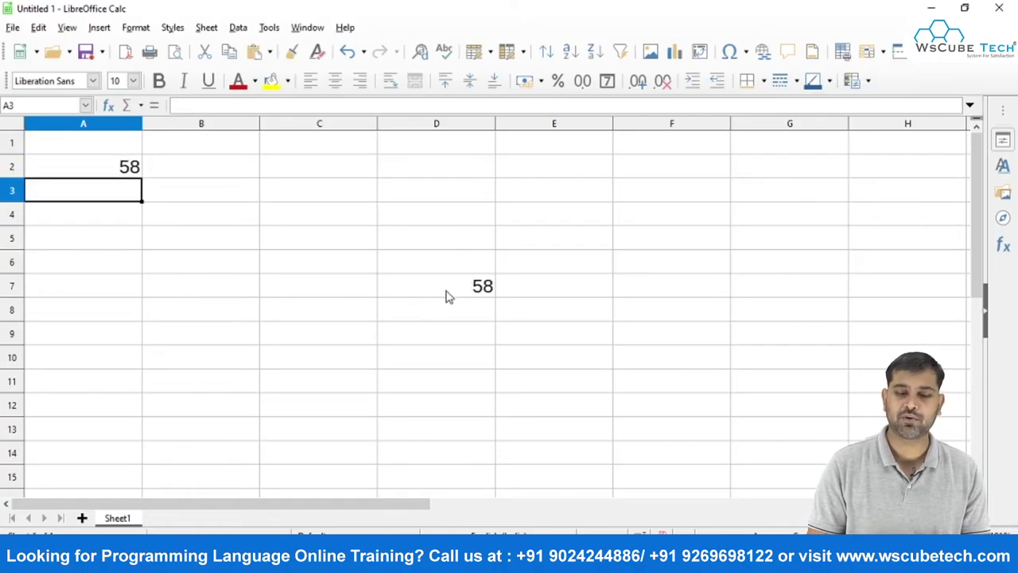
# Step: Edit D7 to =A2*2 and set A2 to 5
pyautogui.click(450, 294)
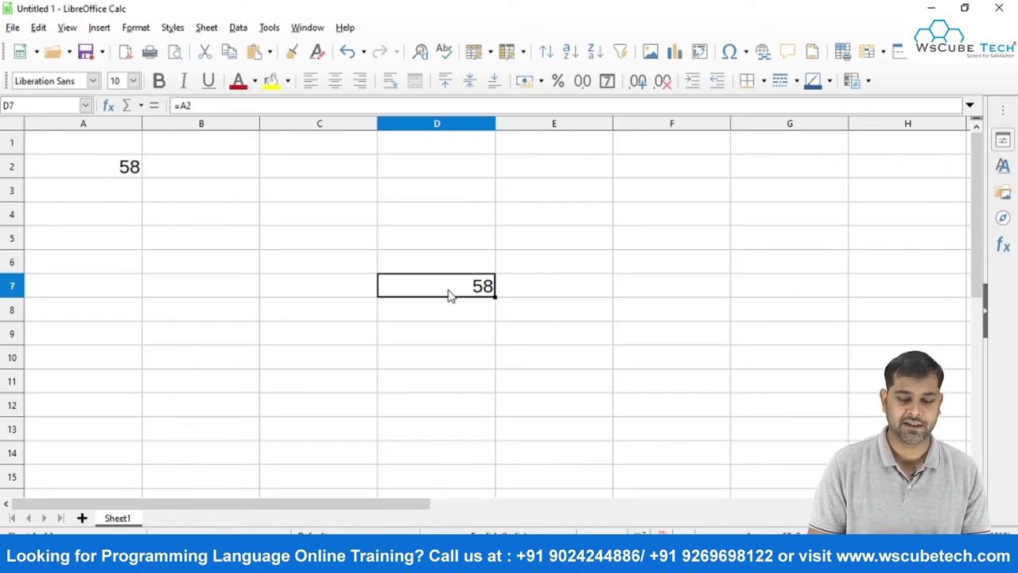
pyautogui.doubleClick(450, 295)
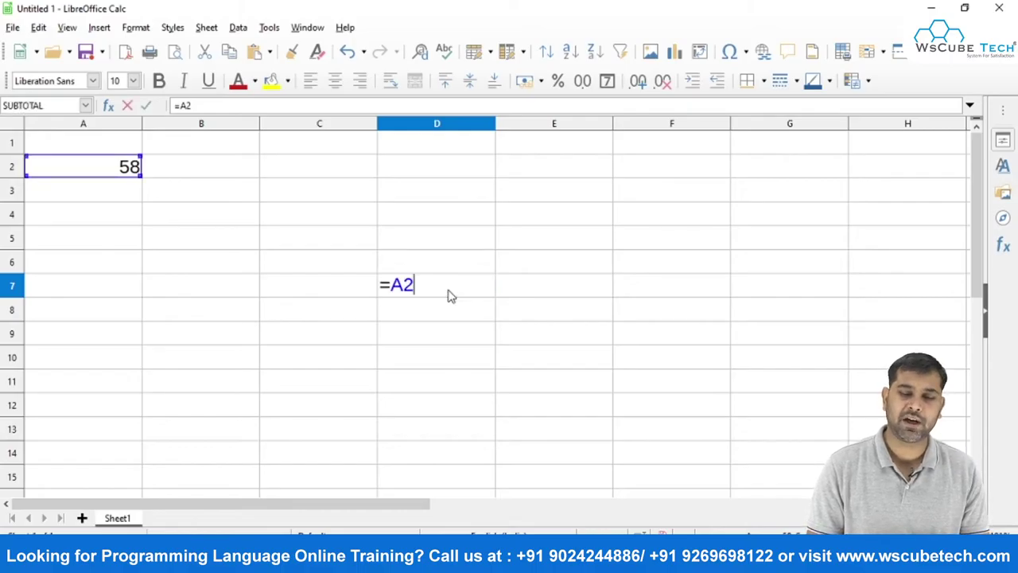
pyautogui.write('*')
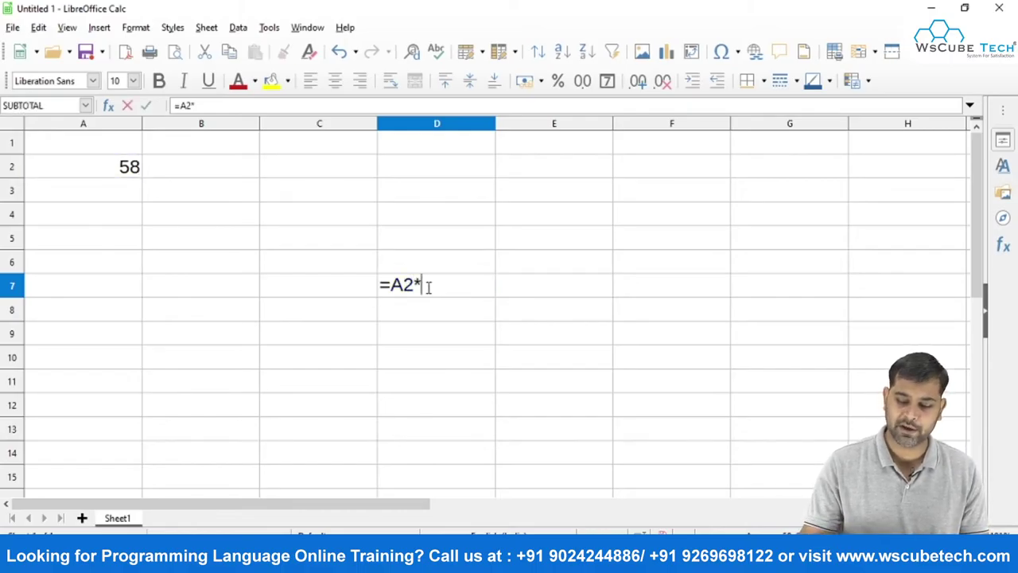
pyautogui.write('2')
pyautogui.press('Return')
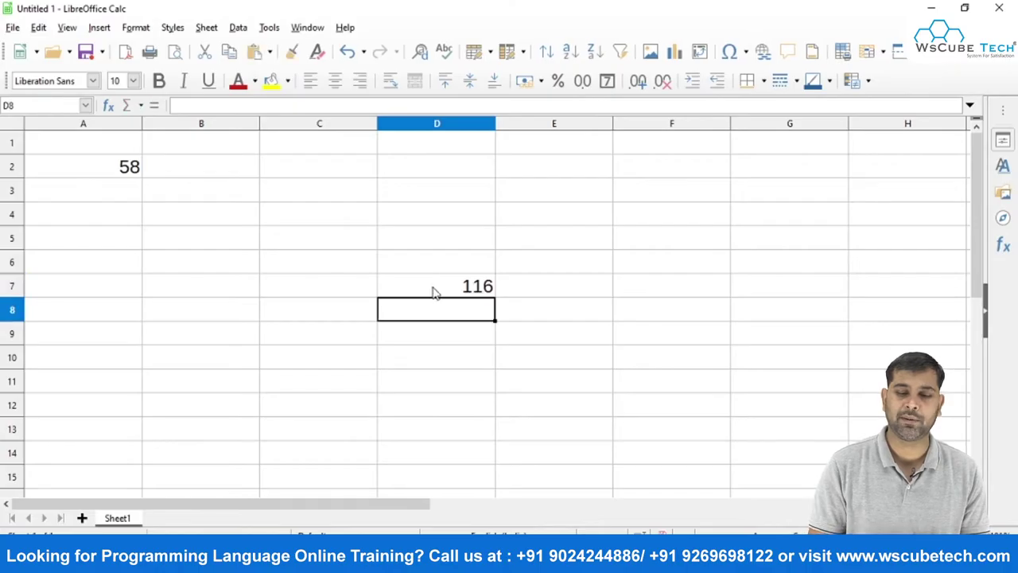
pyautogui.click(443, 288)
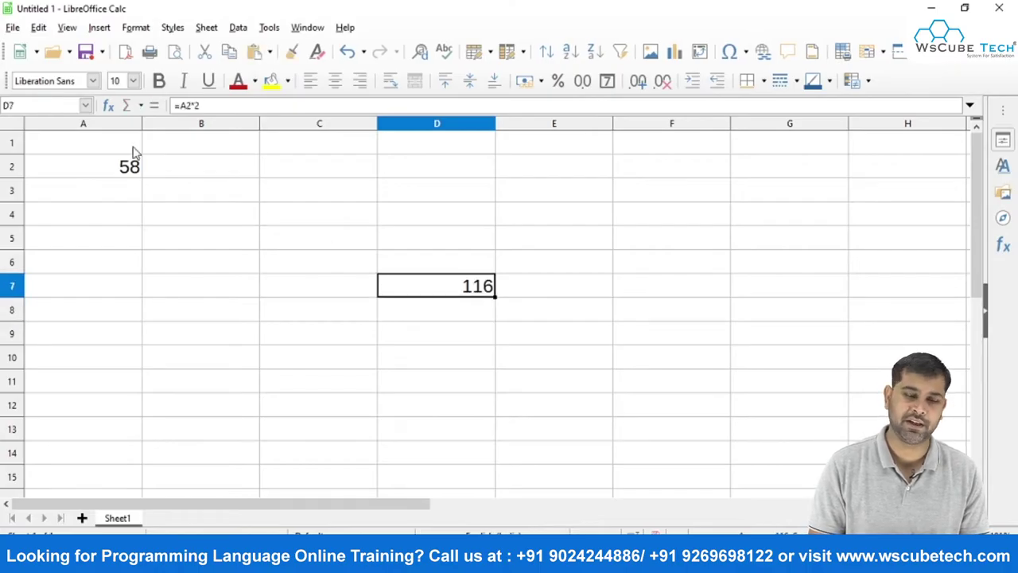
pyautogui.click(109, 174)
pyautogui.write('5')
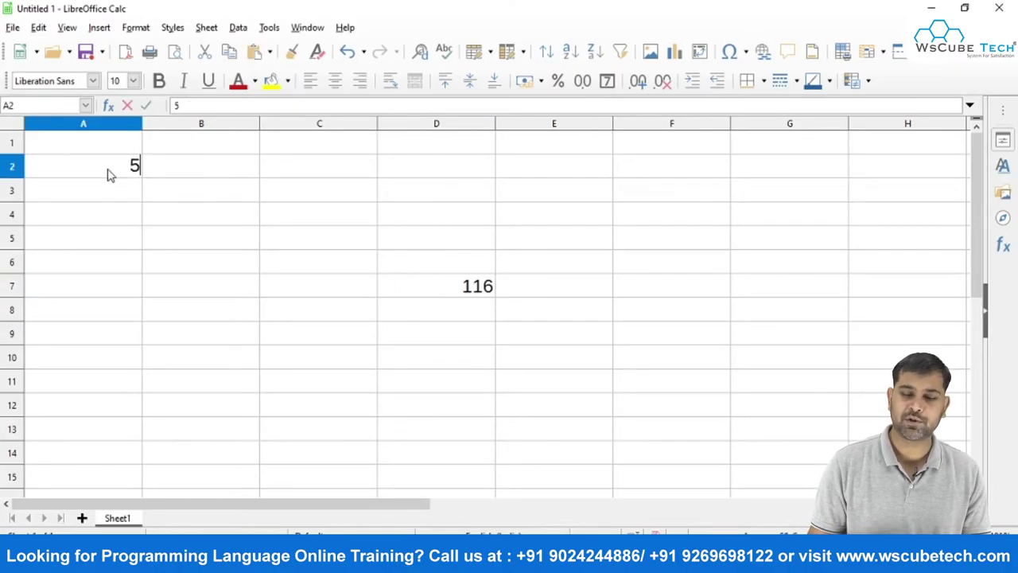
pyautogui.press('Return')
pyautogui.click(490, 288)
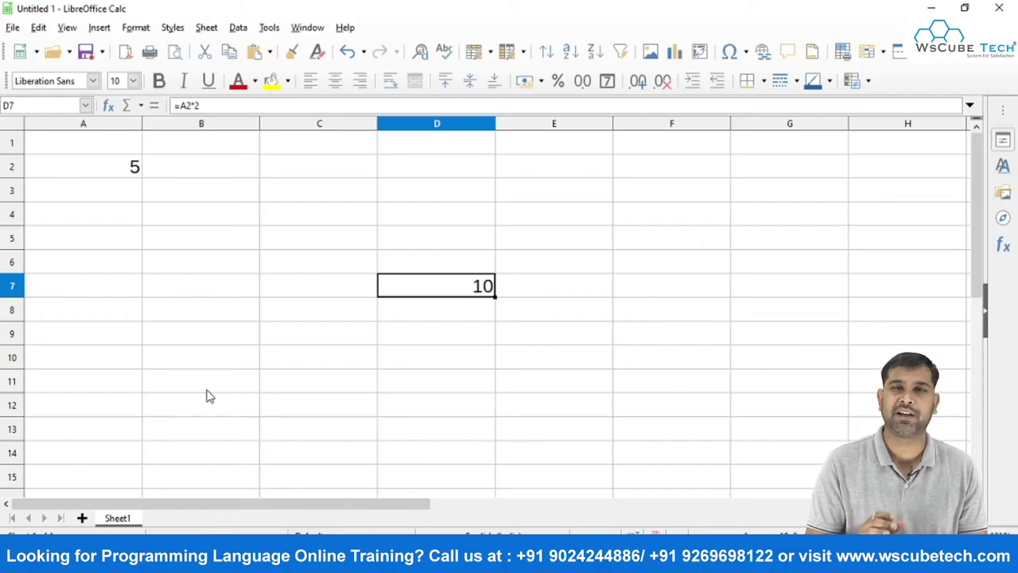
# Step: Enter 10 in B7 and the formula =B7+D7 in D11
pyautogui.click(173, 280)
pyautogui.write('10')
pyautogui.press('Return')
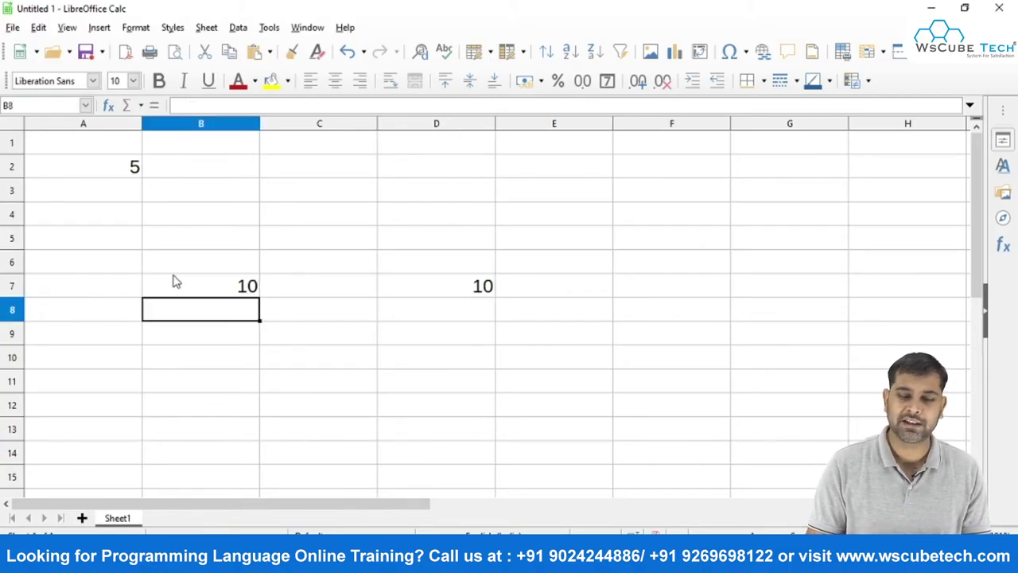
pyautogui.click(459, 386)
pyautogui.write('=')
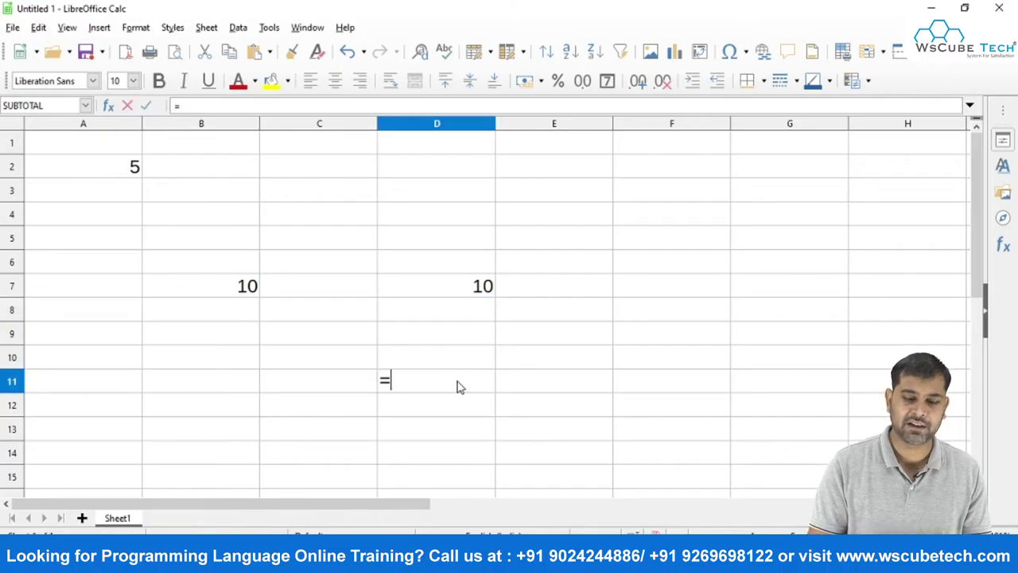
pyautogui.click(228, 287)
pyautogui.write('+')
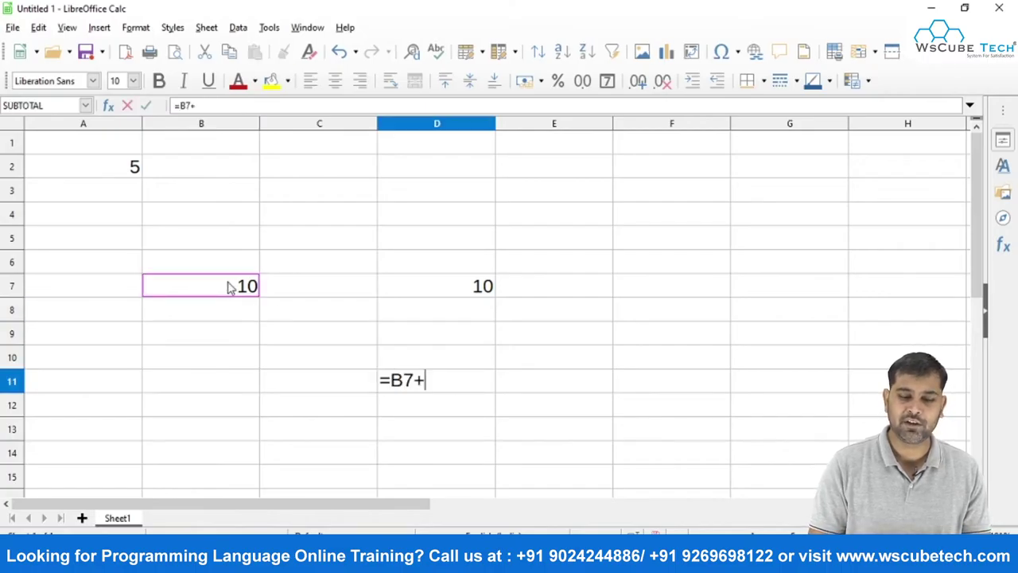
pyautogui.click(457, 289)
pyautogui.press('Return')
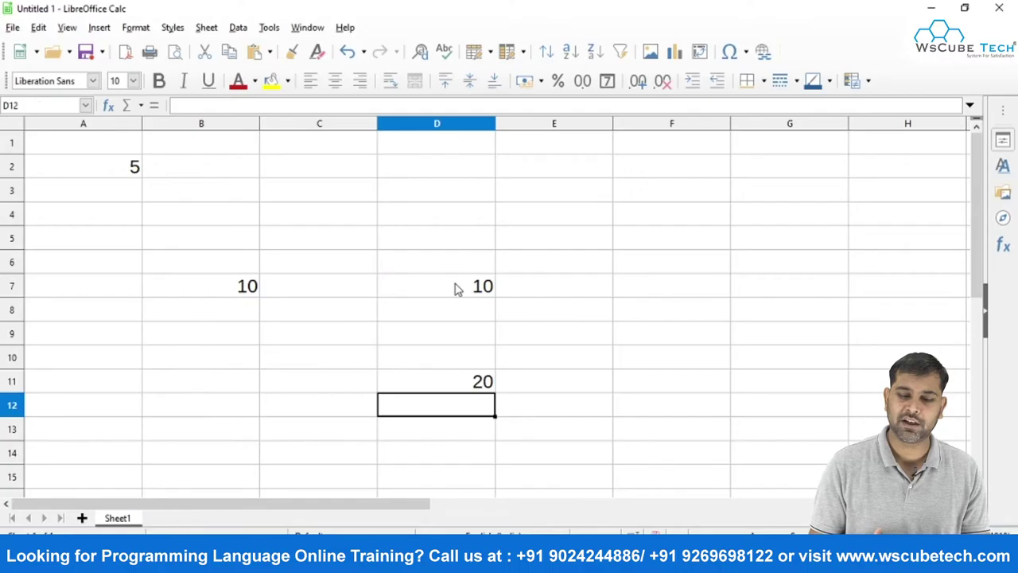
# Step: Change A2 to 2
pyautogui.click(125, 169)
pyautogui.write('2')
pyautogui.press('Return')
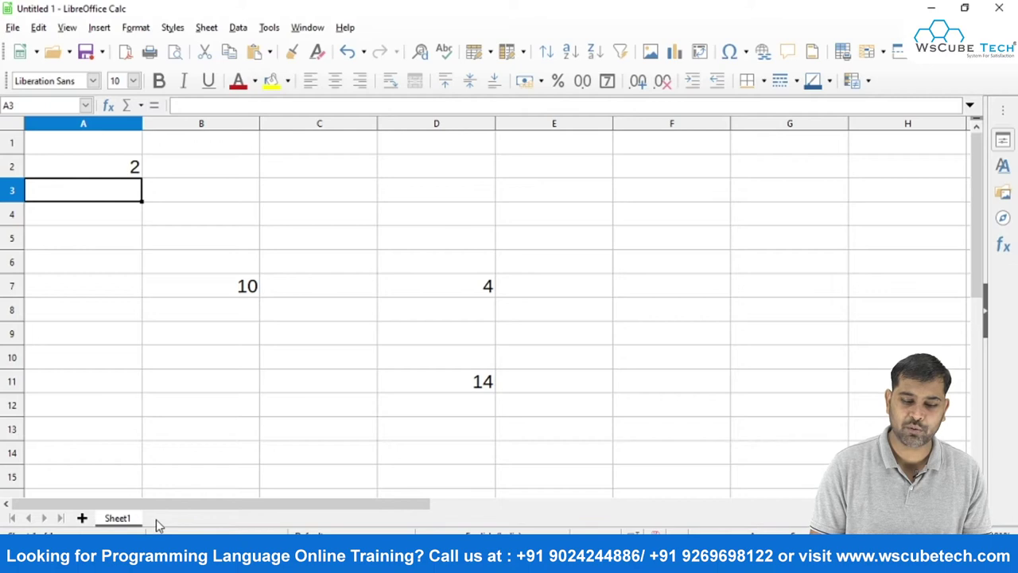
# Step: Insert one new sheet after the current sheet, named S2
pyautogui.doubleClick(157, 525)
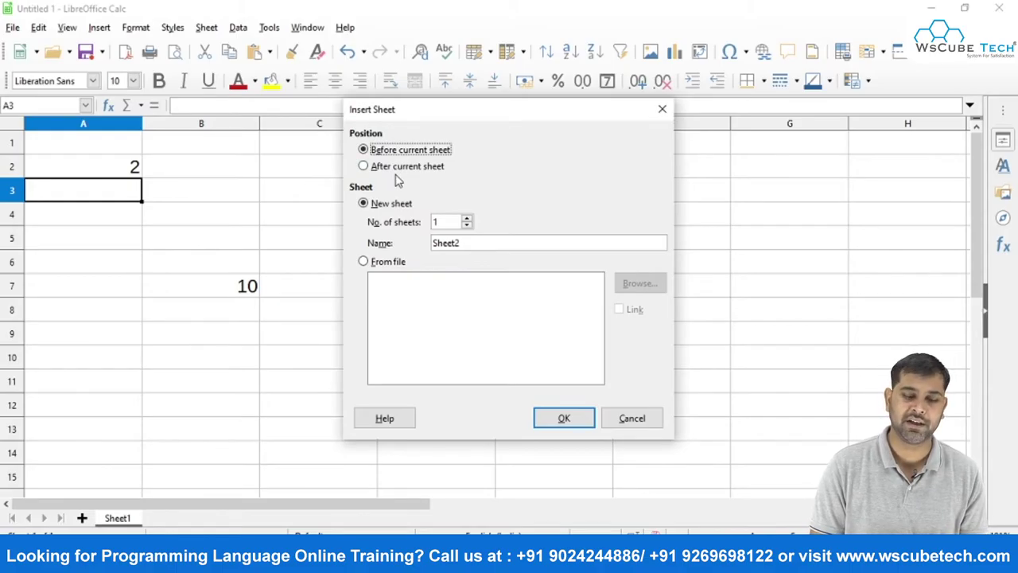
pyautogui.click(392, 171)
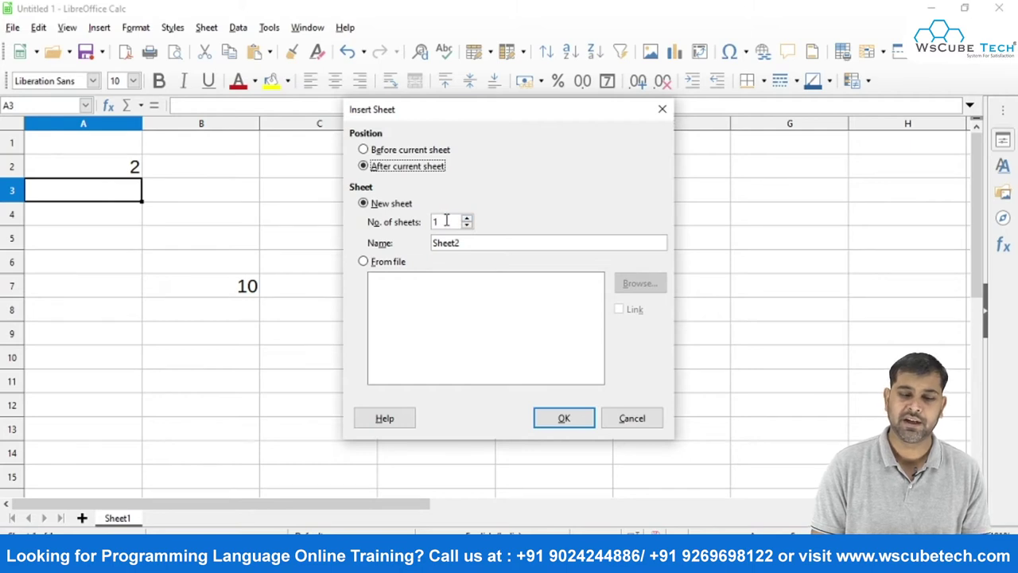
pyautogui.click(470, 242)
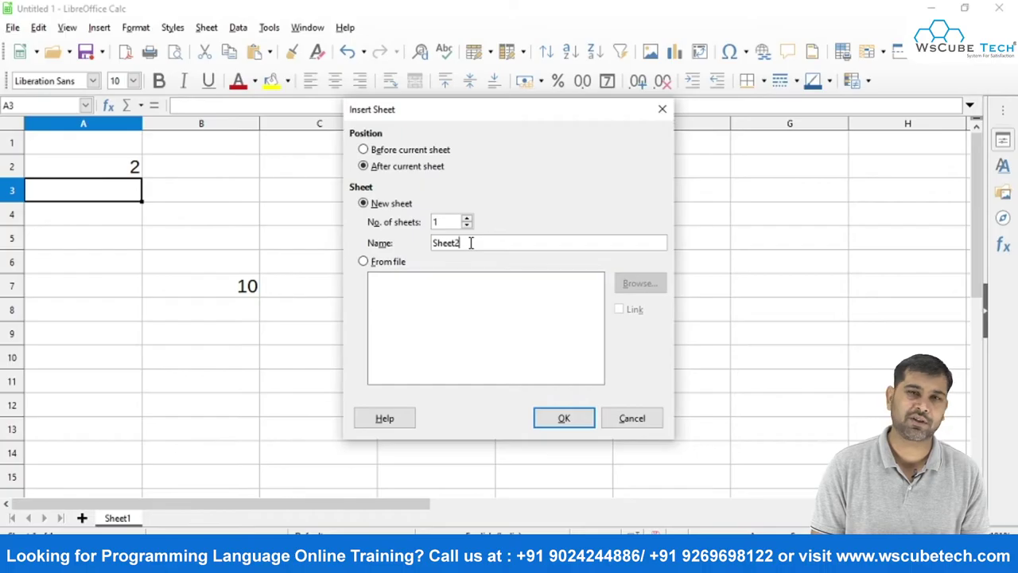
pyautogui.moveTo(468, 243); pyautogui.dragTo(360, 240)
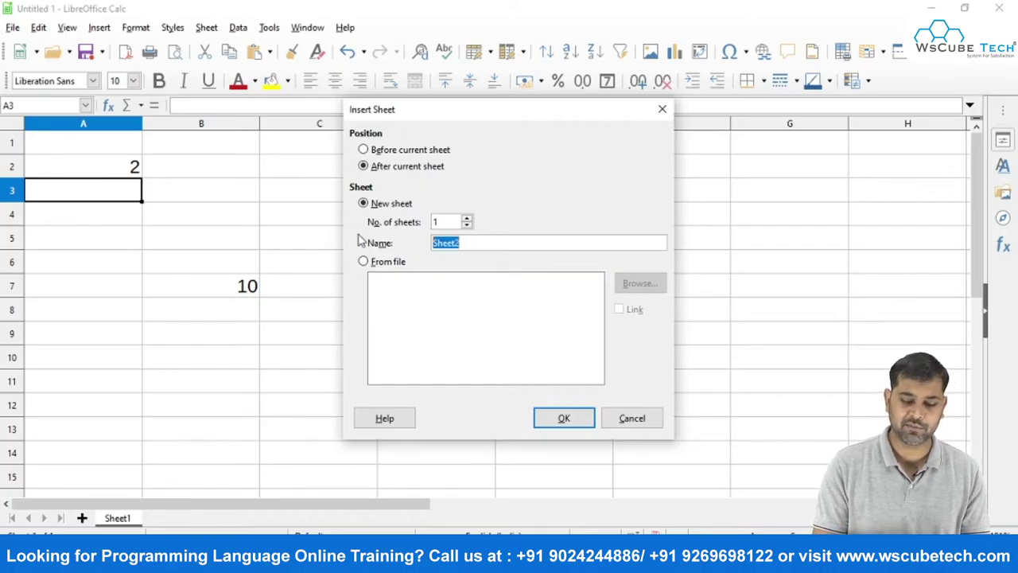
pyautogui.write('sa')
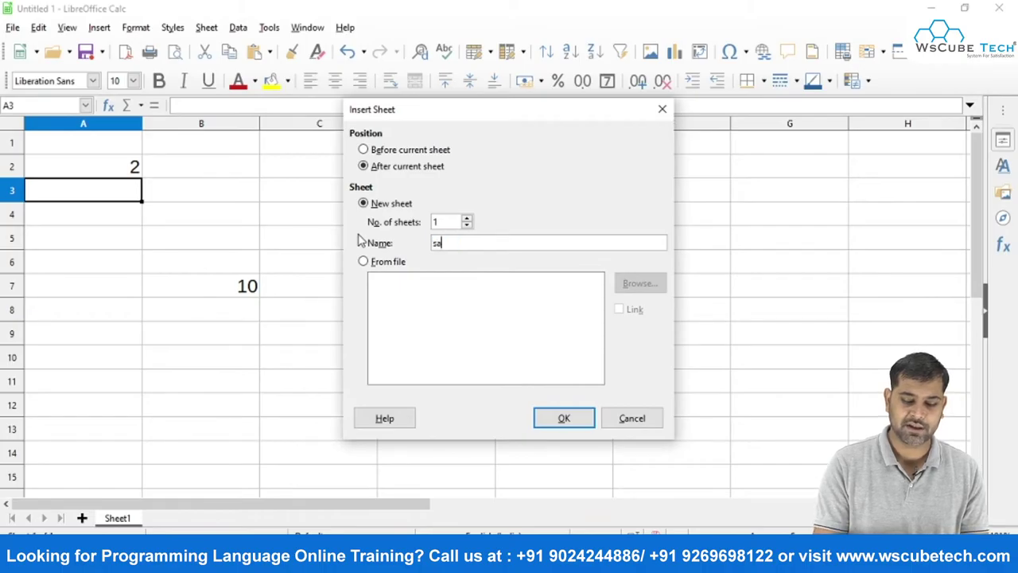
pyautogui.write('2')
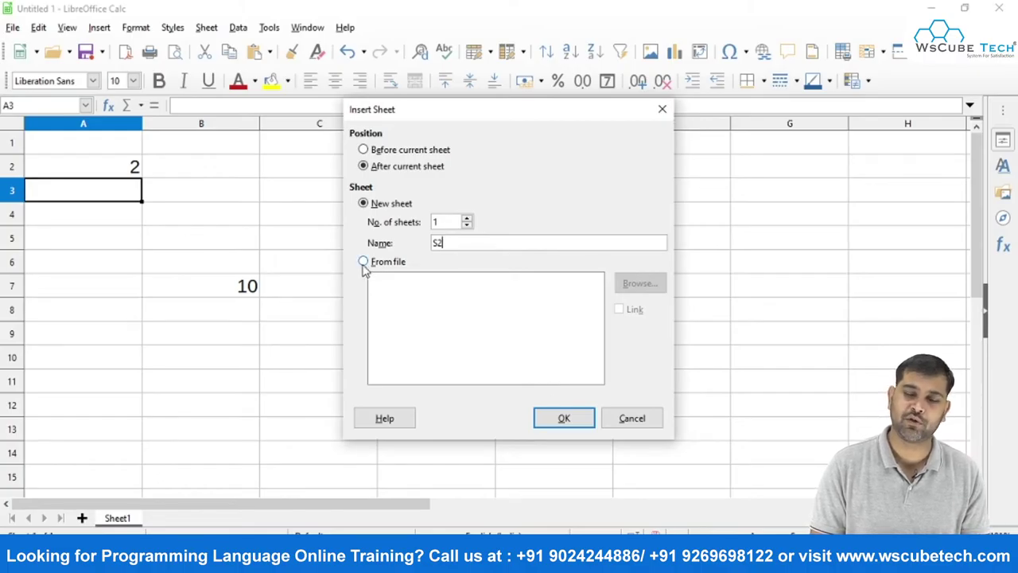
pyautogui.click(556, 418)
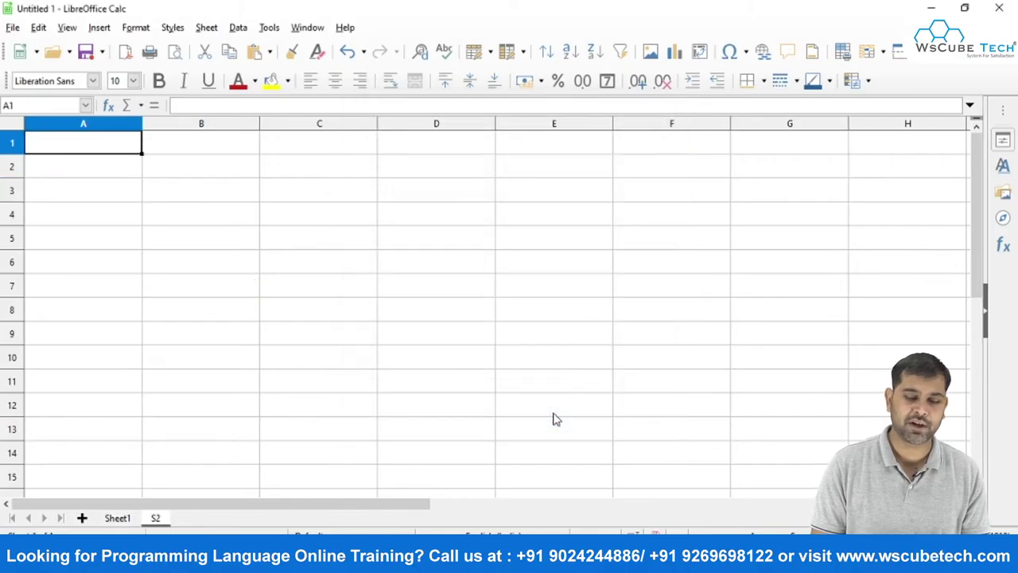
# Step: Insert Sheet1 from 'application based spreadsheet.xlsx' as a new sheet from file
pyautogui.click(119, 519)
pyautogui.click(155, 518)
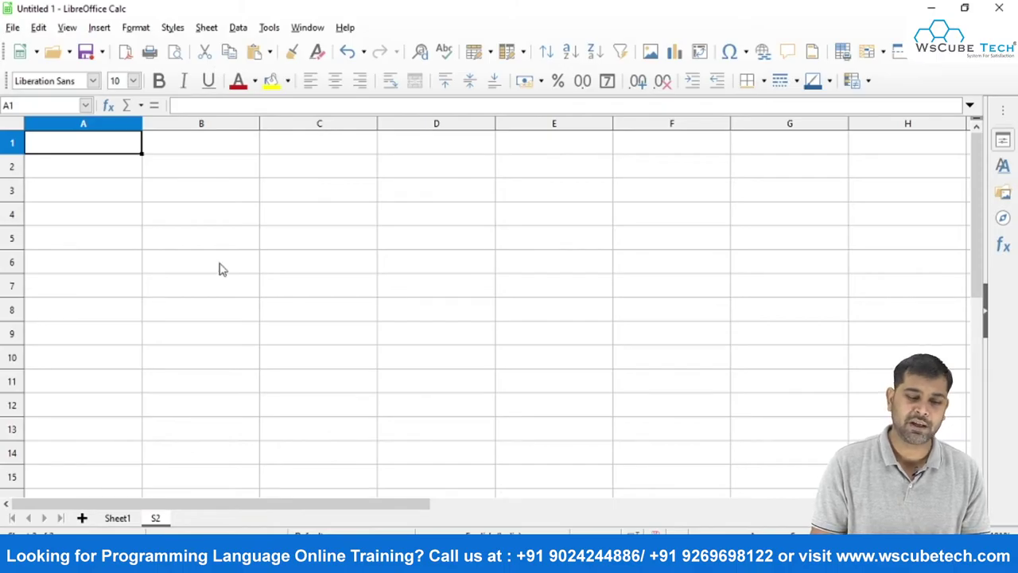
pyautogui.click(194, 527)
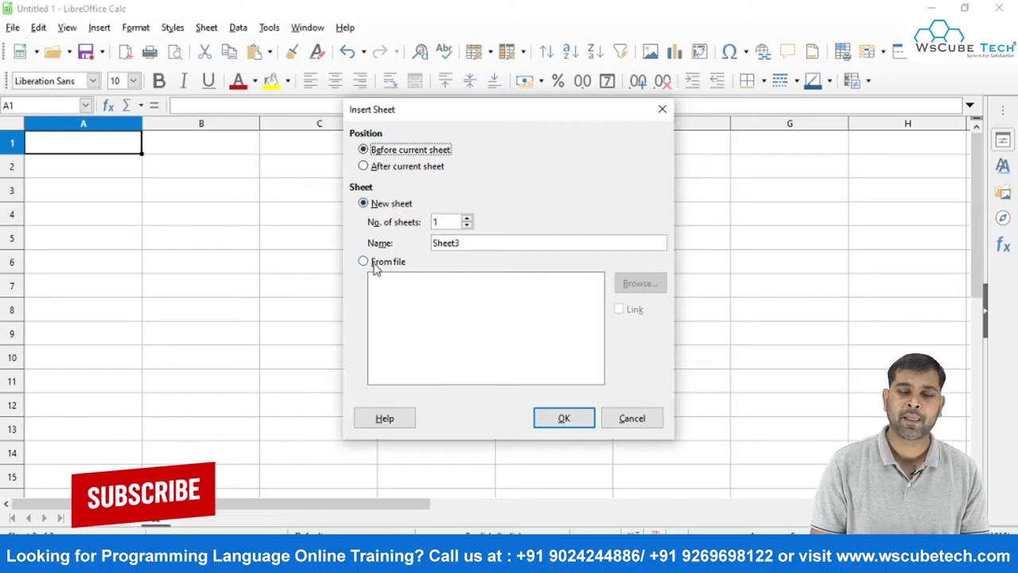
pyautogui.click(374, 263)
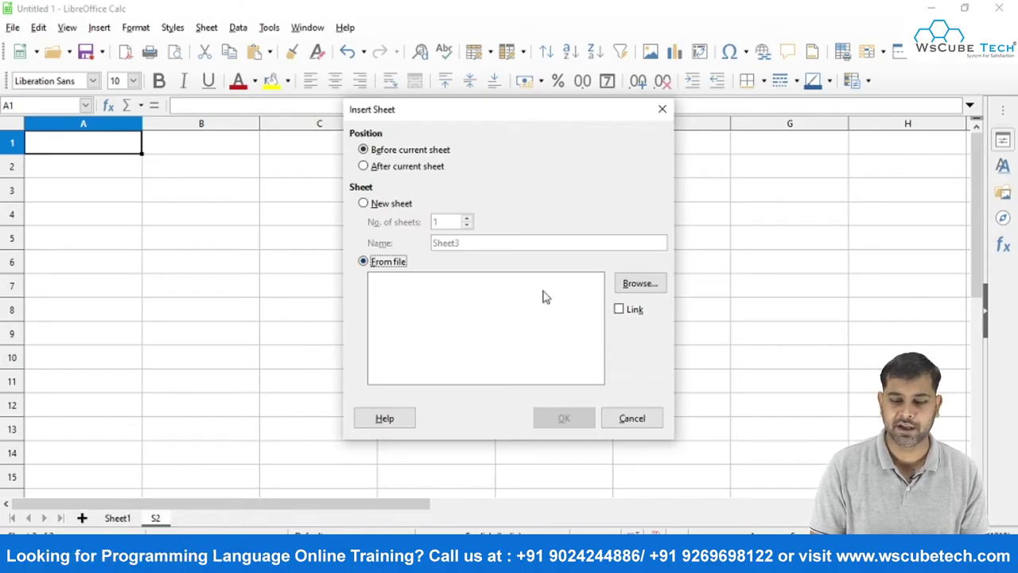
pyautogui.click(636, 292)
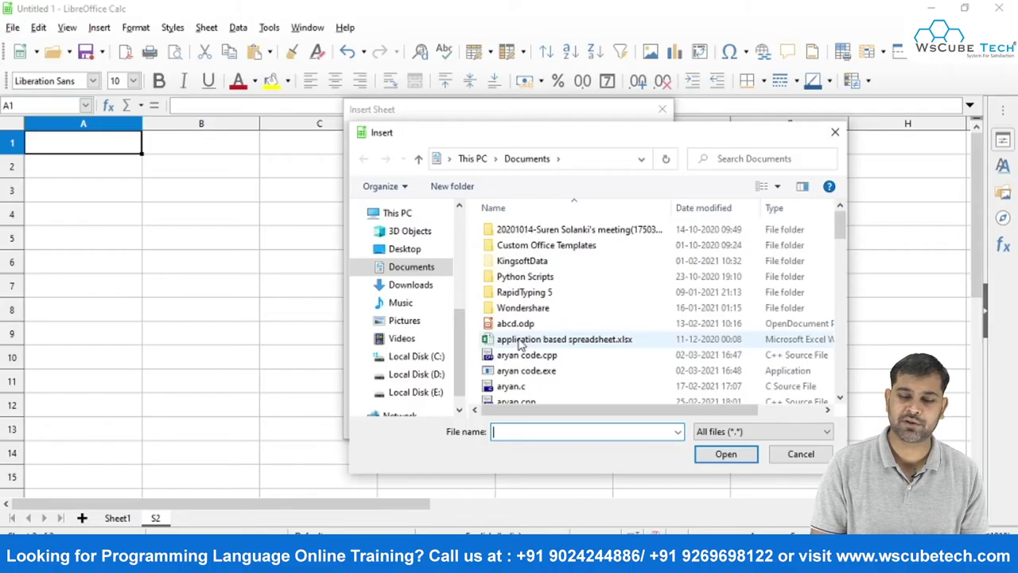
pyautogui.click(523, 342)
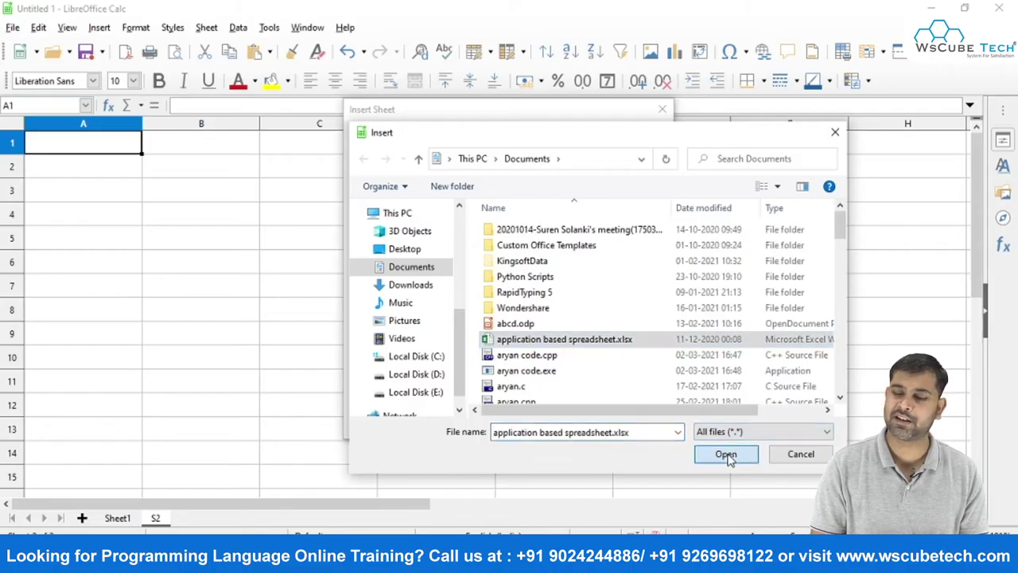
pyautogui.click(724, 455)
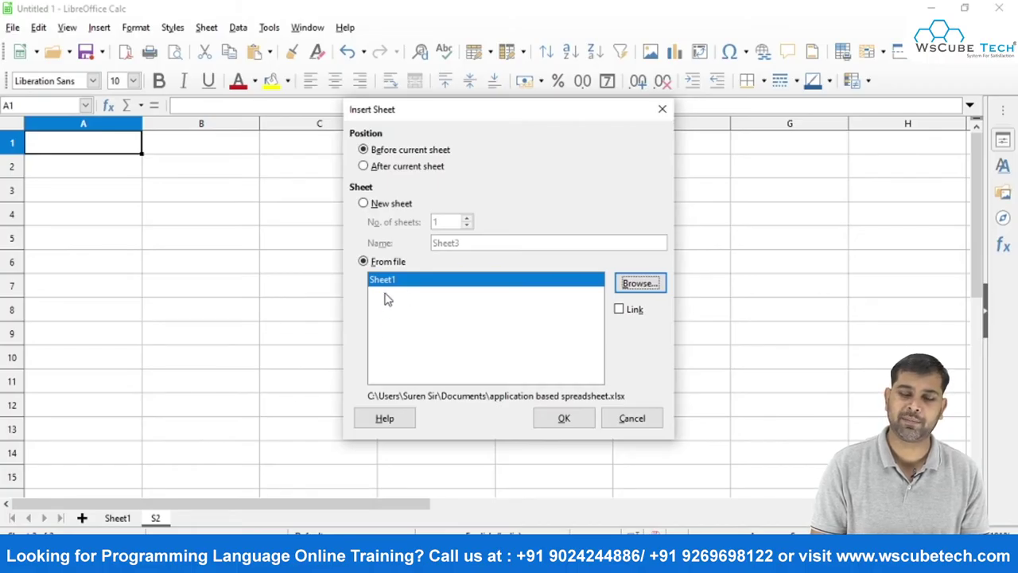
pyautogui.click(565, 419)
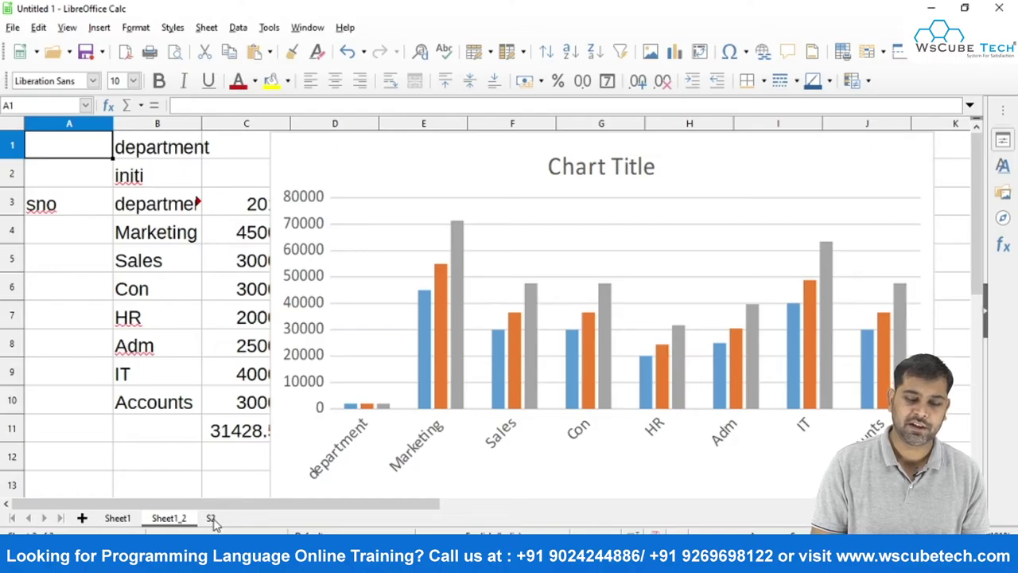
# Step: Move the imported Sheet1_2 sheet to sit after S2
pyautogui.moveTo(171, 527); pyautogui.dragTo(250, 527)
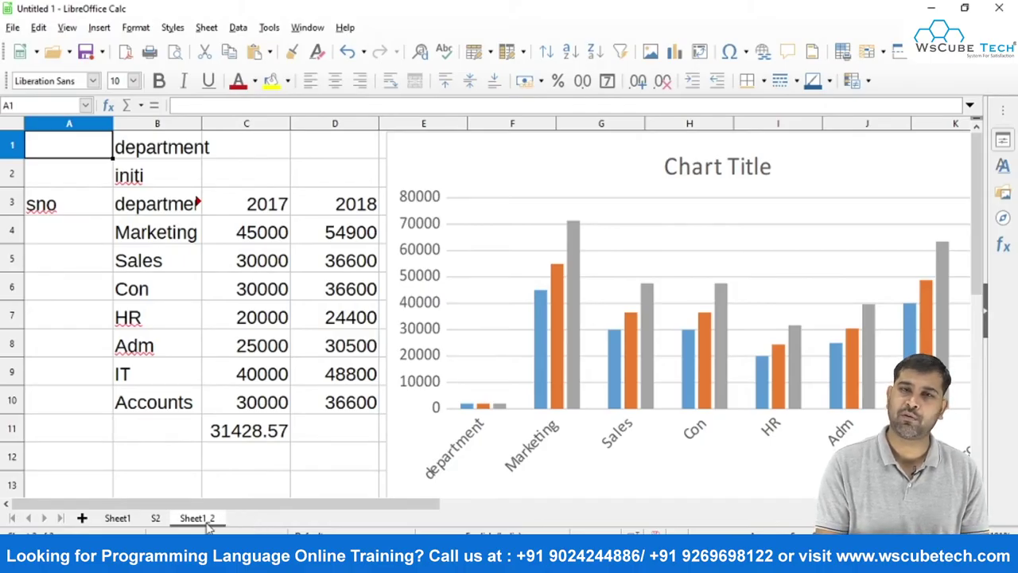
pyautogui.click(119, 518)
pyautogui.click(157, 519)
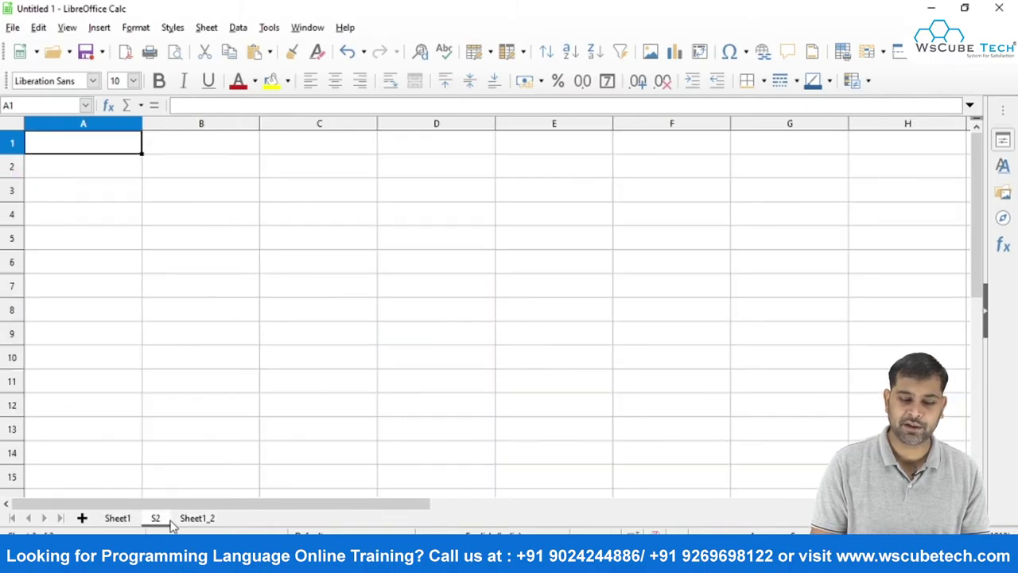
pyautogui.click(196, 518)
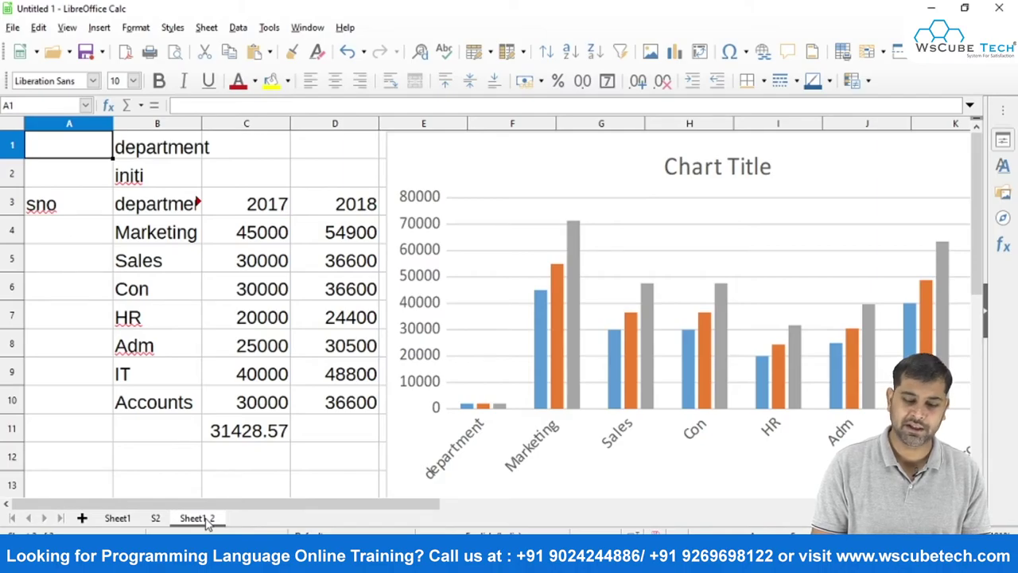
# Step: Rename the imported sheet to s3
pyautogui.doubleClick(207, 520)
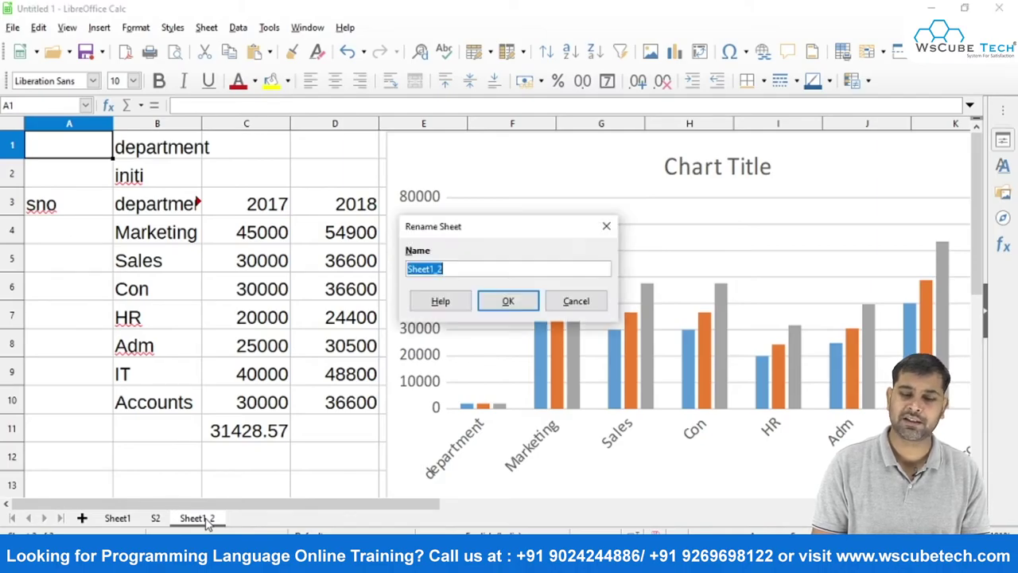
pyautogui.doubleClick(450, 269)
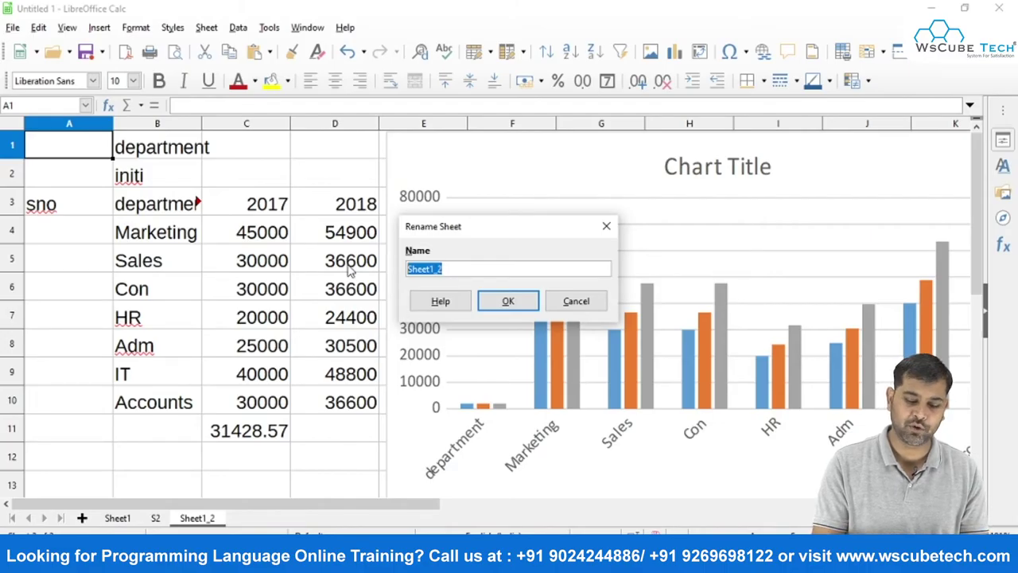
pyautogui.write('s3')
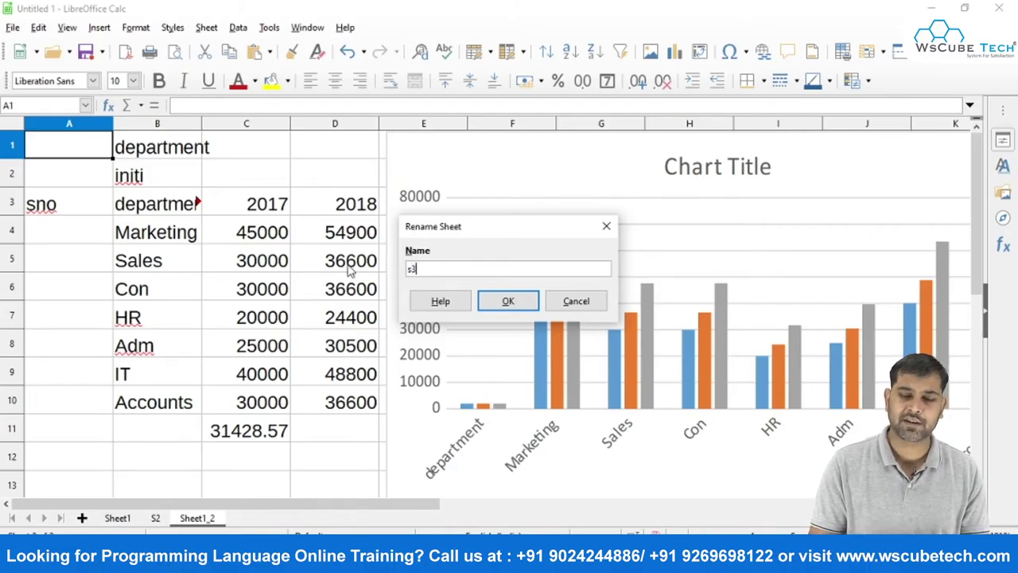
pyautogui.click(518, 300)
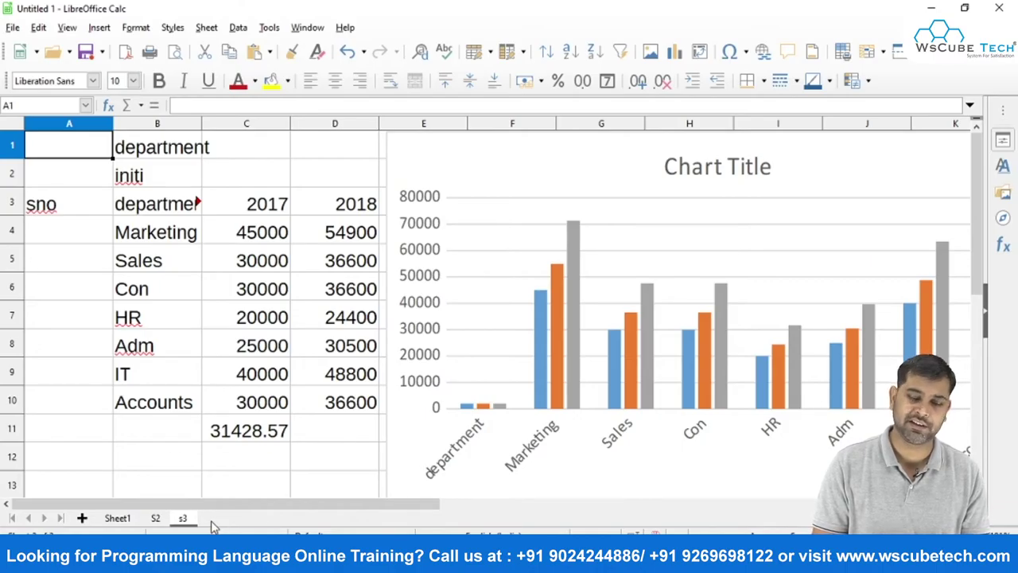
# Step: Append a blank Sheet4 after s3 using the add-sheet control
pyautogui.click(82, 518)
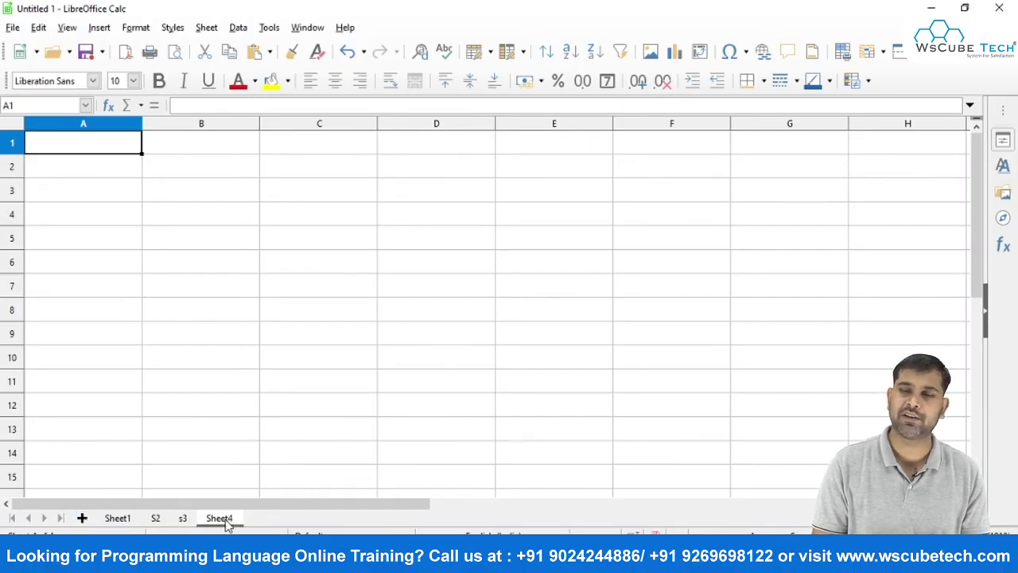
pyautogui.click(296, 337)
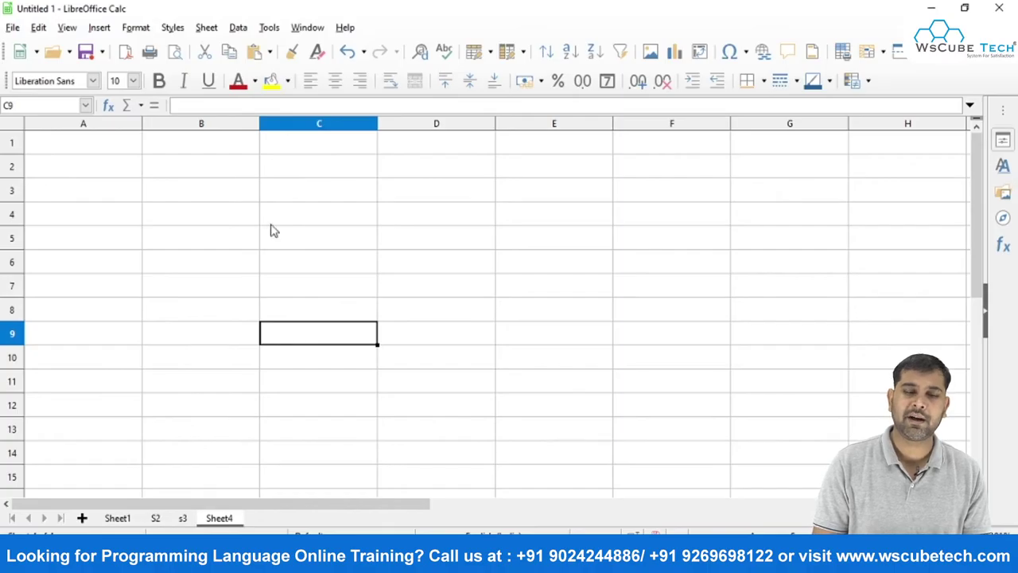
pyautogui.click(168, 523)
pyautogui.click(182, 523)
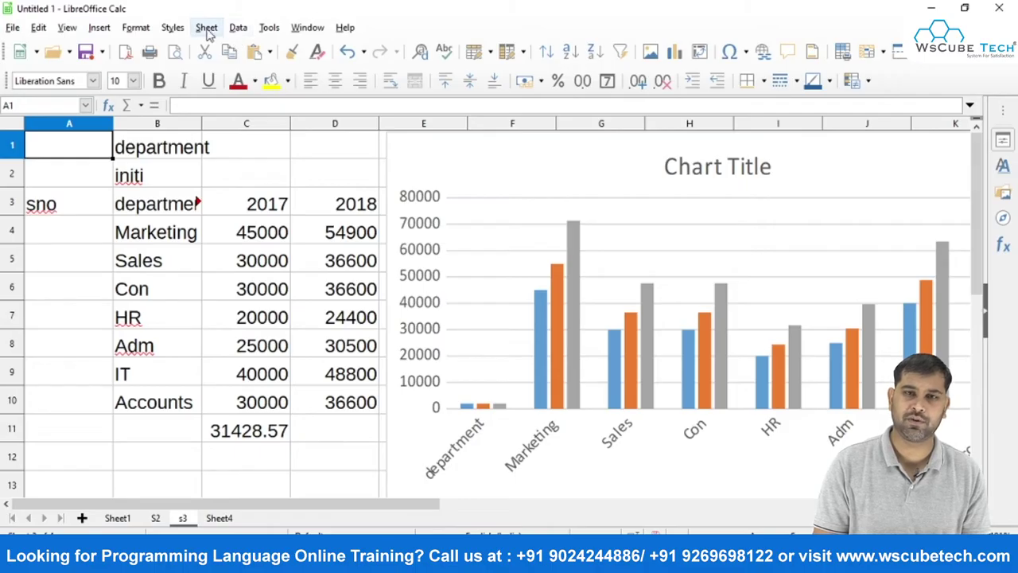
# Step: Insert a new blank Sheet5 before s3 via Sheet > Insert Sheet
pyautogui.click(101, 28)
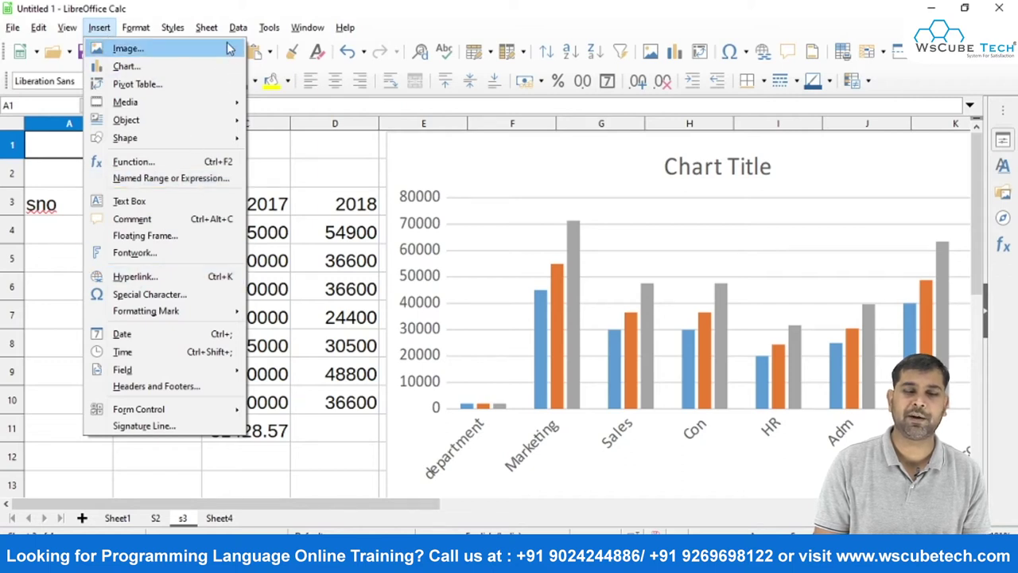
pyautogui.moveTo(211, 29)
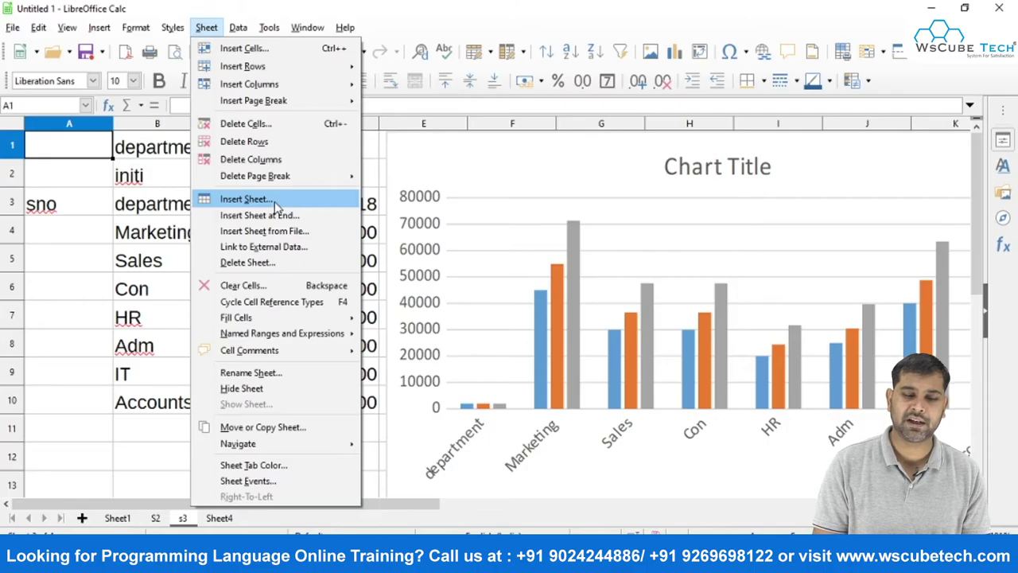
pyautogui.click(276, 206)
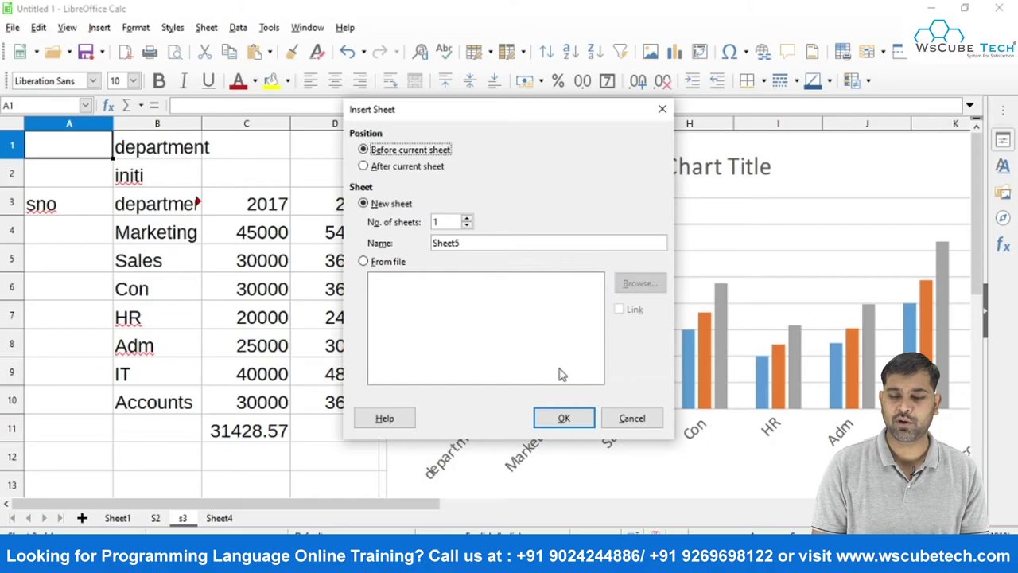
pyautogui.click(559, 420)
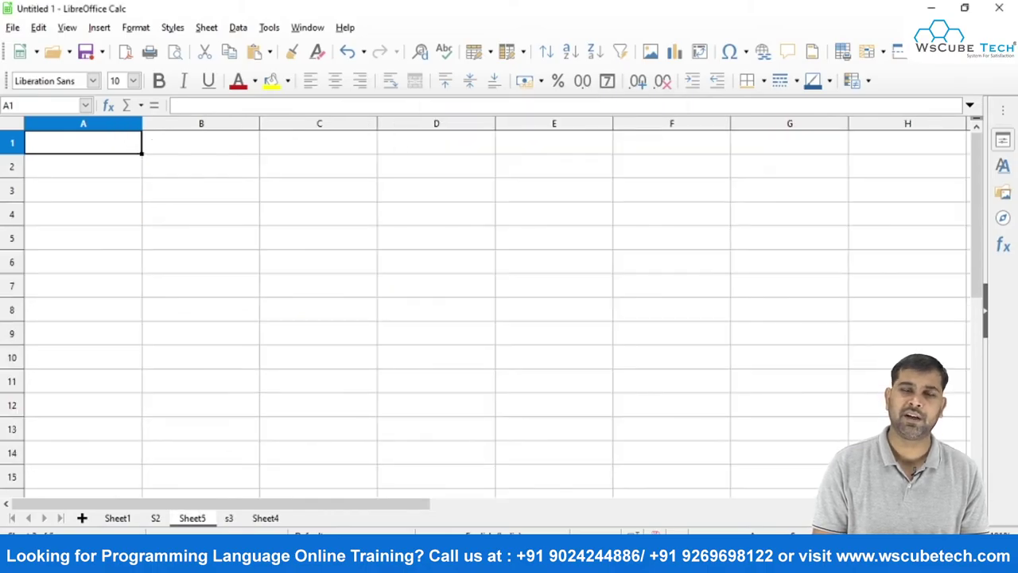
# Step: Clear all existing values from Sheet1
pyautogui.click(157, 427)
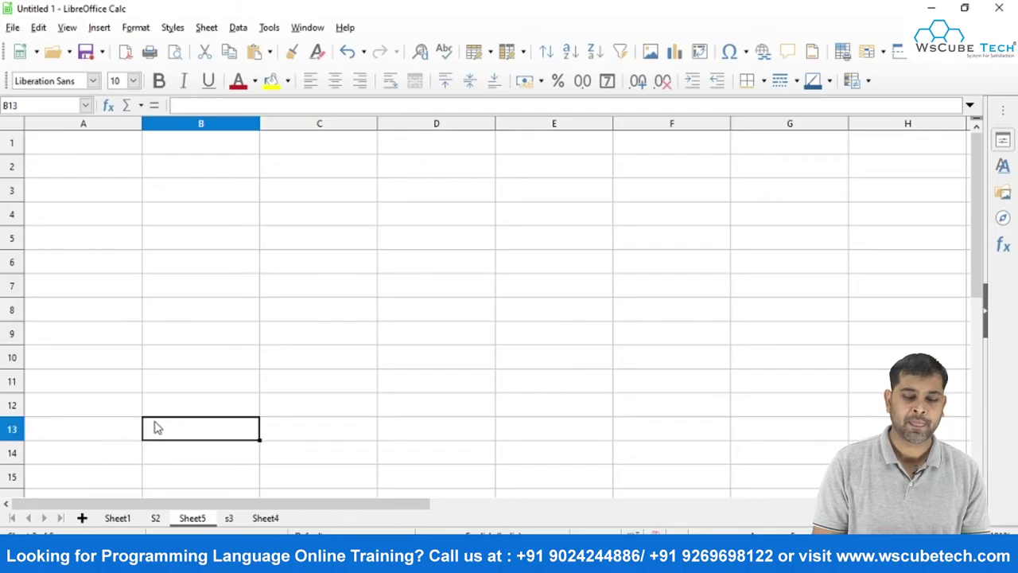
pyautogui.click(156, 520)
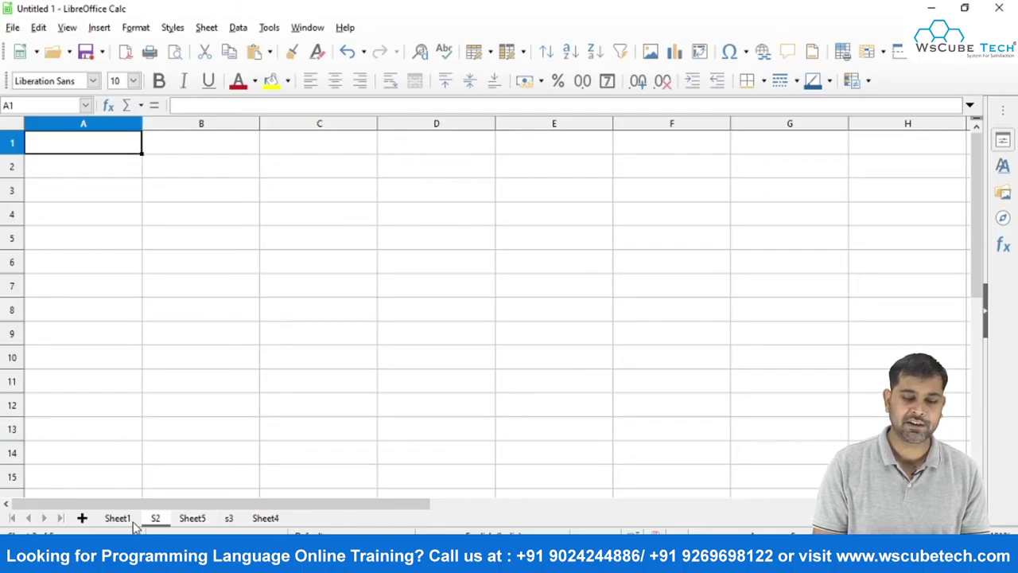
pyautogui.click(126, 520)
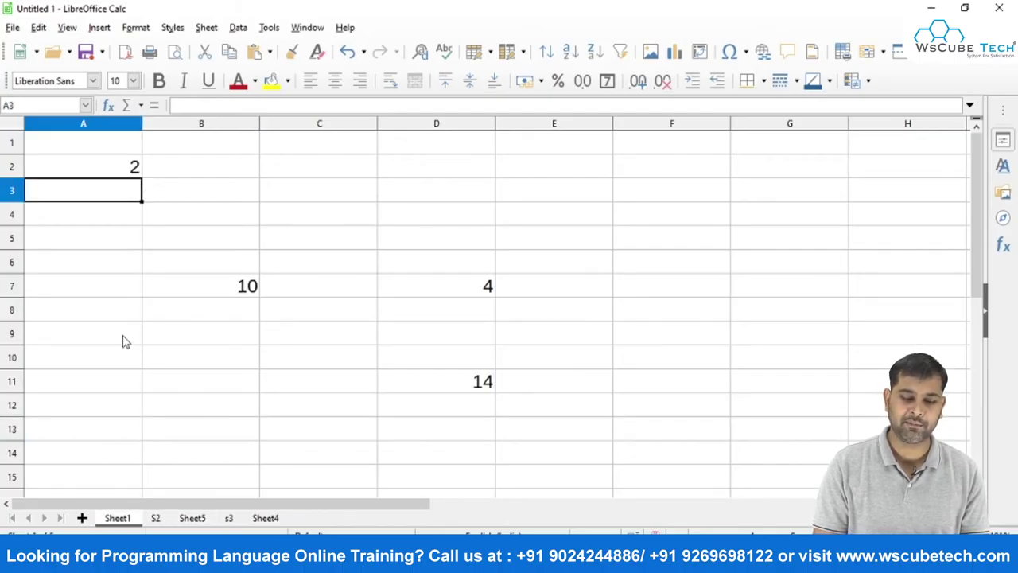
pyautogui.hotkey('ctrl', 'a')
pyautogui.press('Delete')
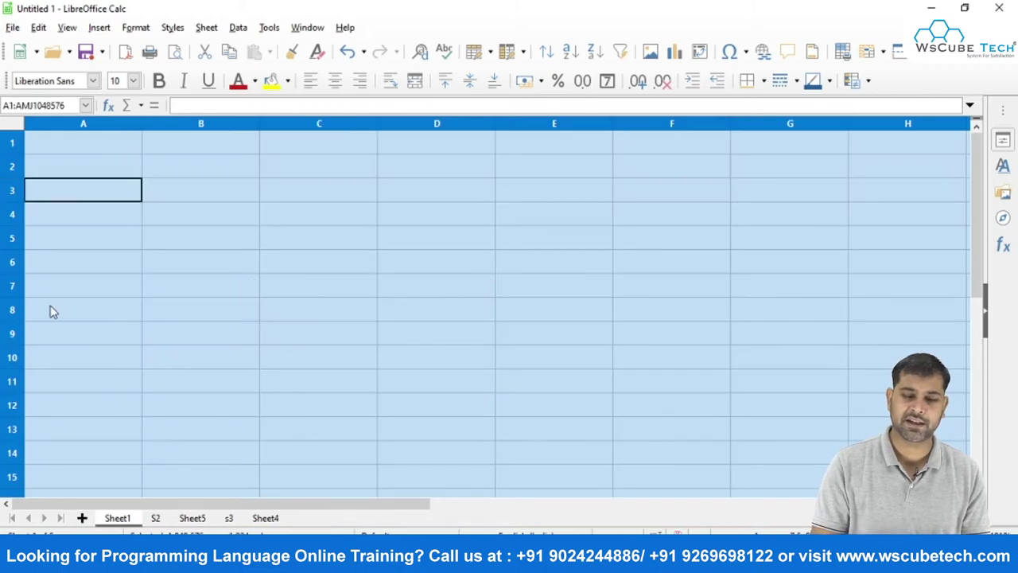
# Step: Enter four sample names down A2:A5
pyautogui.click(53, 159)
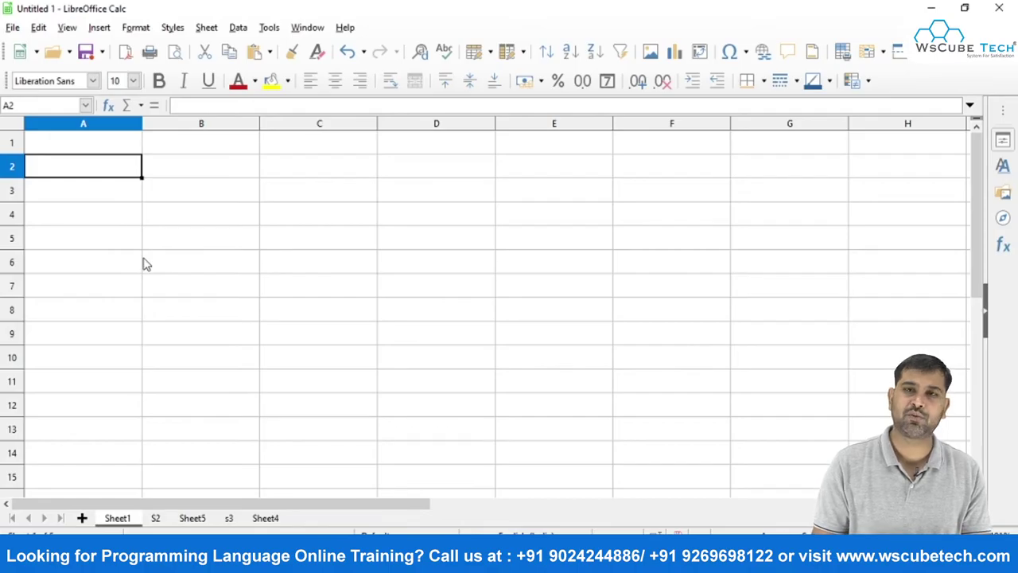
pyautogui.write('Ajay')
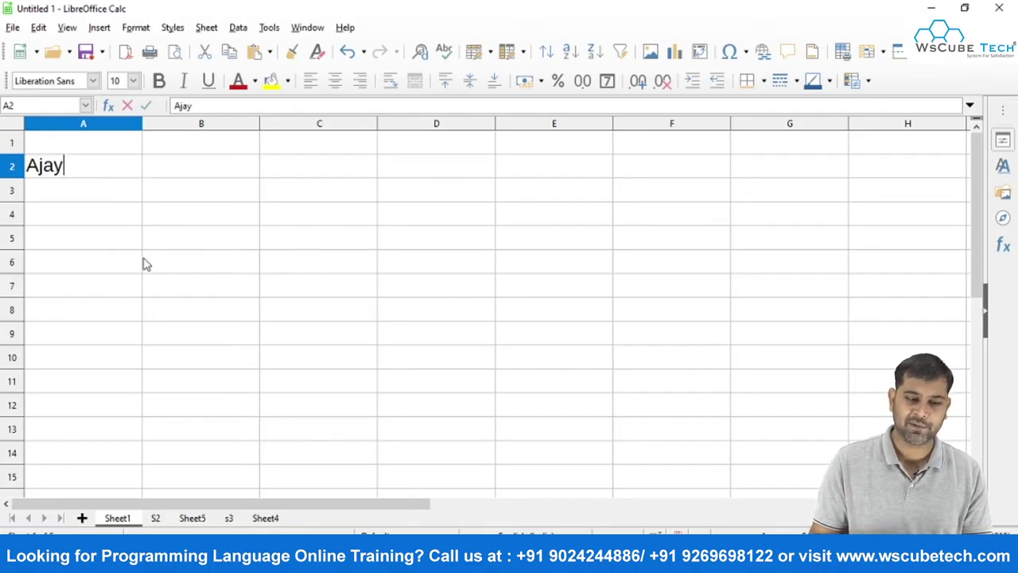
pyautogui.press('Return')
pyautogui.write('Bhavesh')
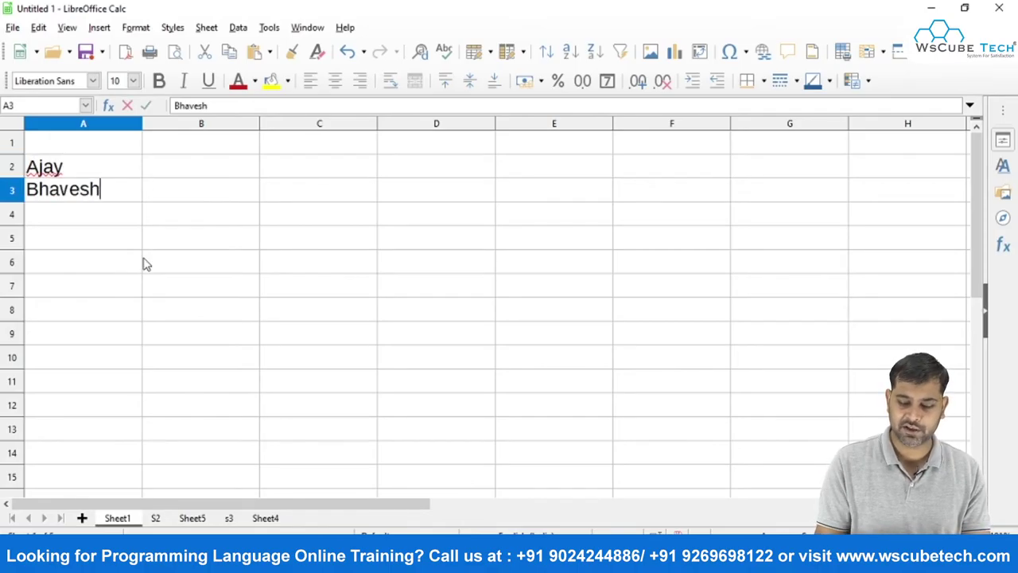
pyautogui.press('Return')
pyautogui.write('Chandan')
pyautogui.press('Return')
pyautogui.write('Dinesh')
pyautogui.press('Return')
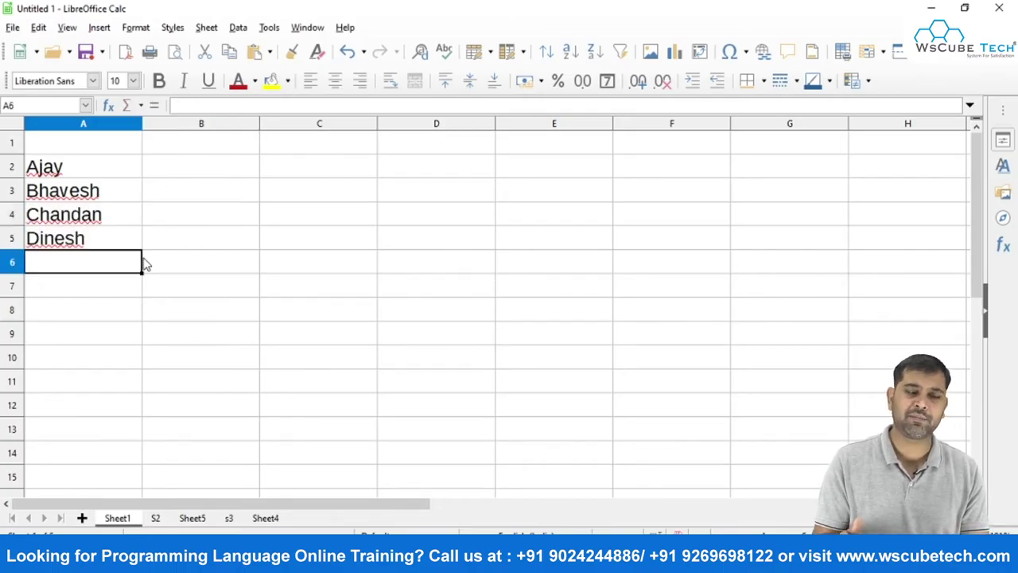
# Step: Add the headers Name in A1 and Qty in B1
pyautogui.press('Up')
pyautogui.press('Up')
pyautogui.press('Up')
pyautogui.press('Up')
pyautogui.write('NAme')
pyautogui.press('Tab')
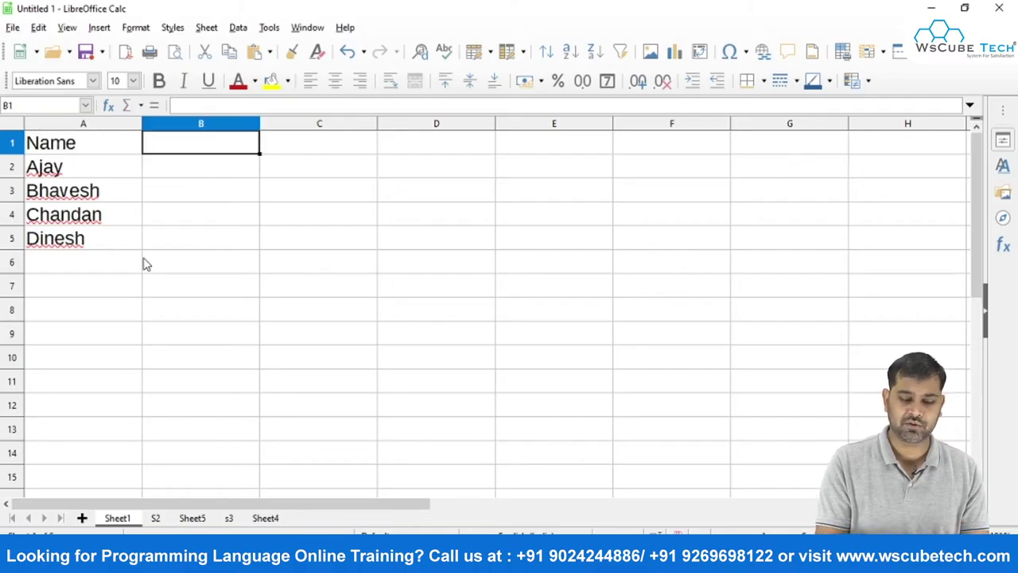
pyautogui.write('Qty')
pyautogui.press('Return')
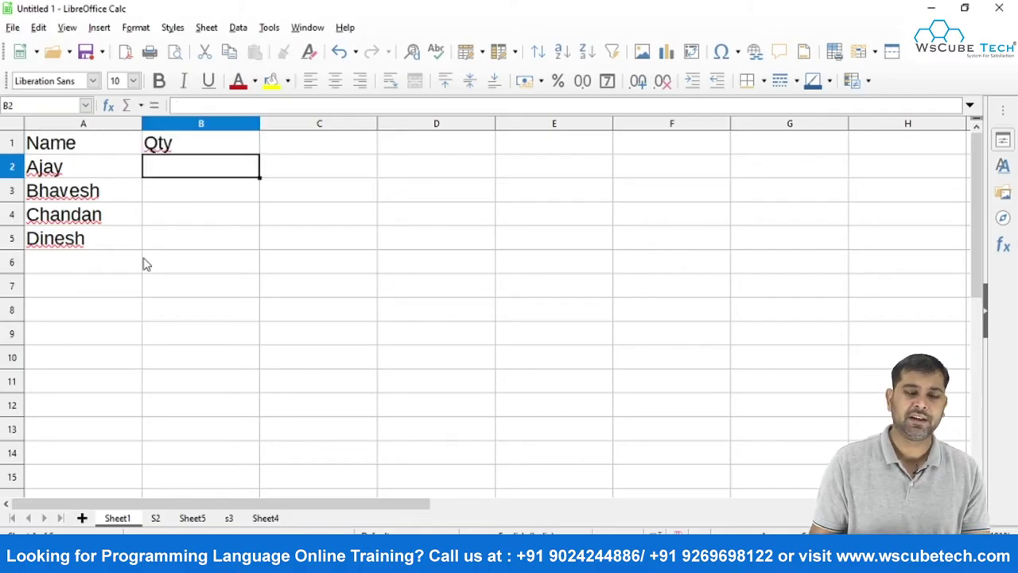
# Step: Fill B2:B5 with quantities 500, 600, 450 and 580
pyautogui.write('500')
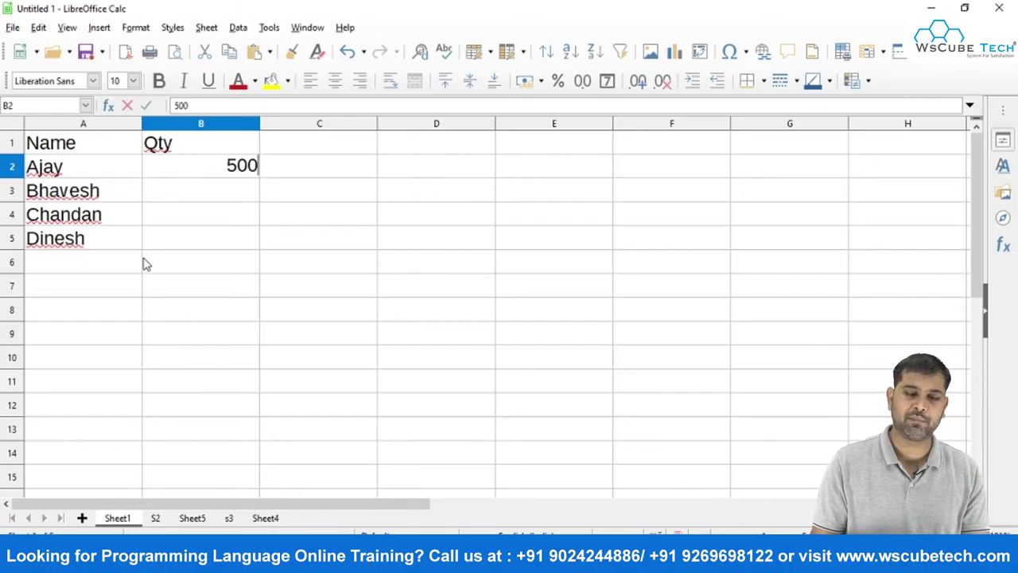
pyautogui.press('Return')
pyautogui.write('600')
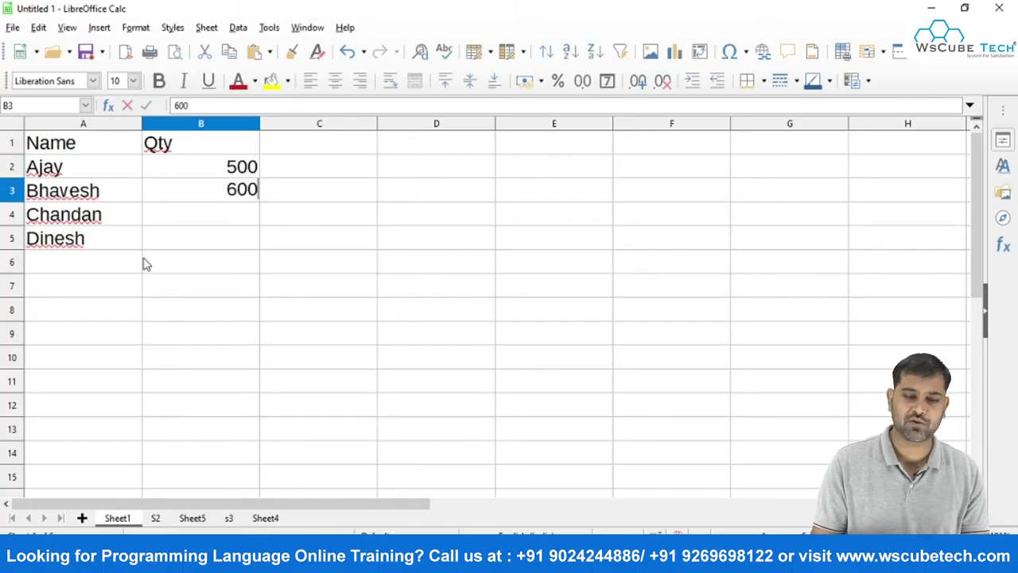
pyautogui.press('Return')
pyautogui.write('450')
pyautogui.press('Return')
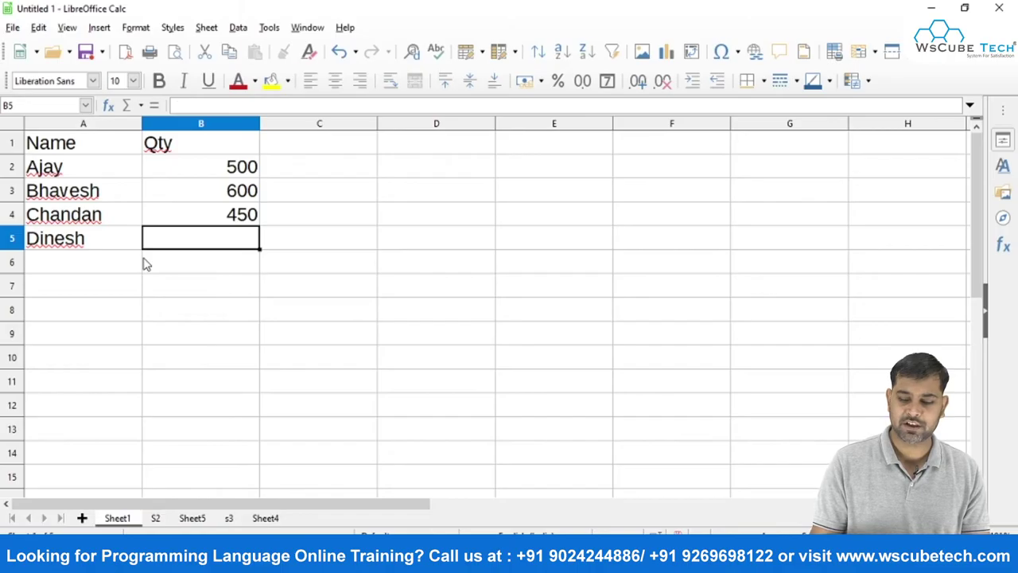
pyautogui.write('580')
pyautogui.press('Return')
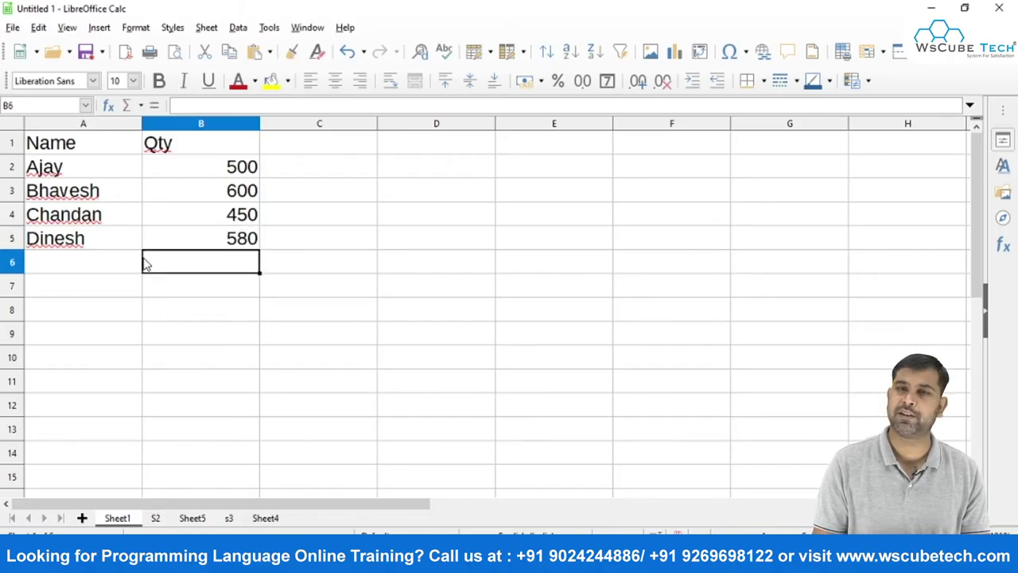
# Step: Select the A1:B5 Name/Qty table and copy it
pyautogui.press('Up')
pyautogui.press('Up')
pyautogui.press('Up')
pyautogui.press('Up')
pyautogui.press('Left')
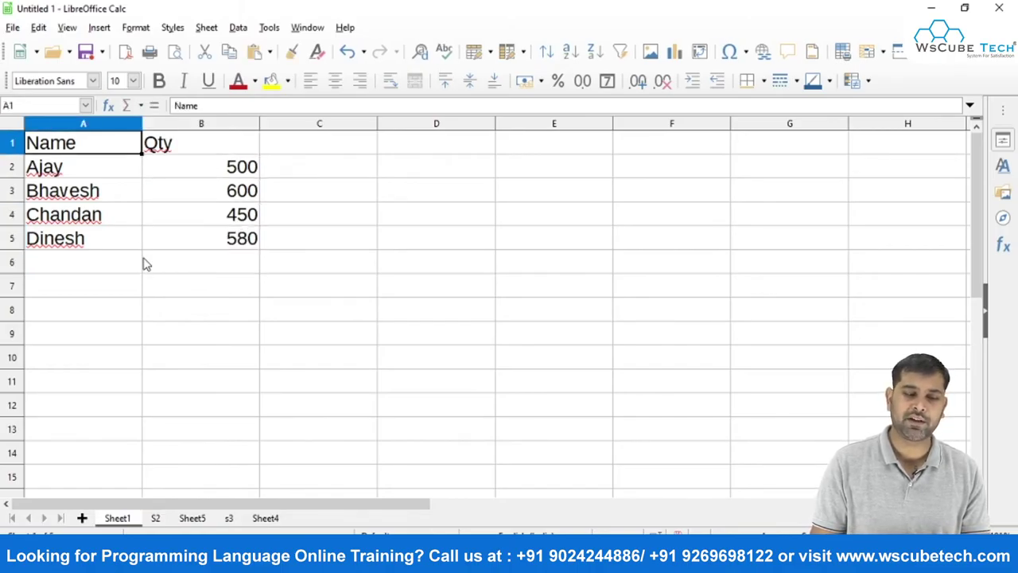
pyautogui.hotkey('shift', 'Down')
pyautogui.hotkey('shift', 'Down')
pyautogui.hotkey('shift', 'Right')
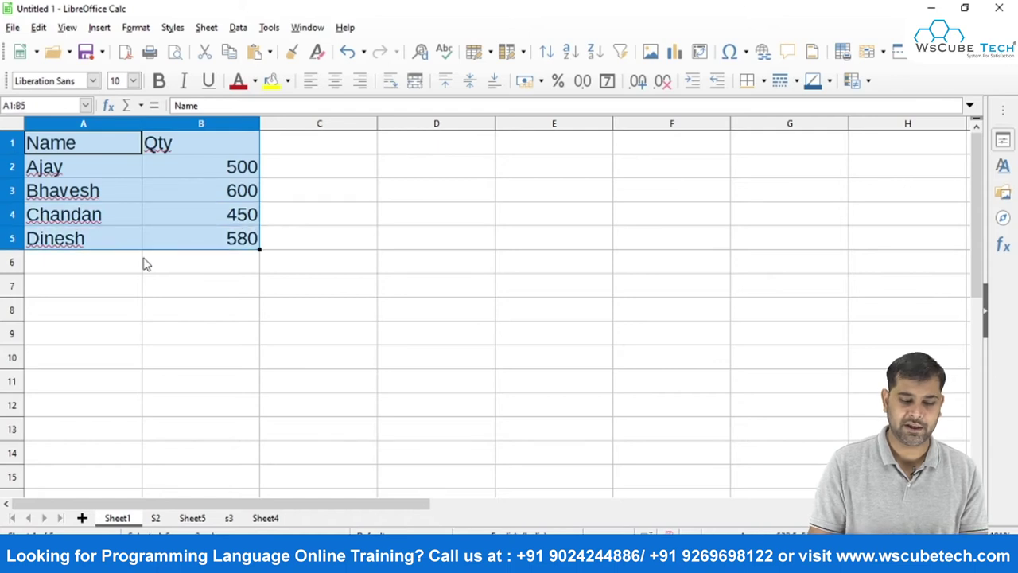
pyautogui.hotkey('ctrl', 'c')
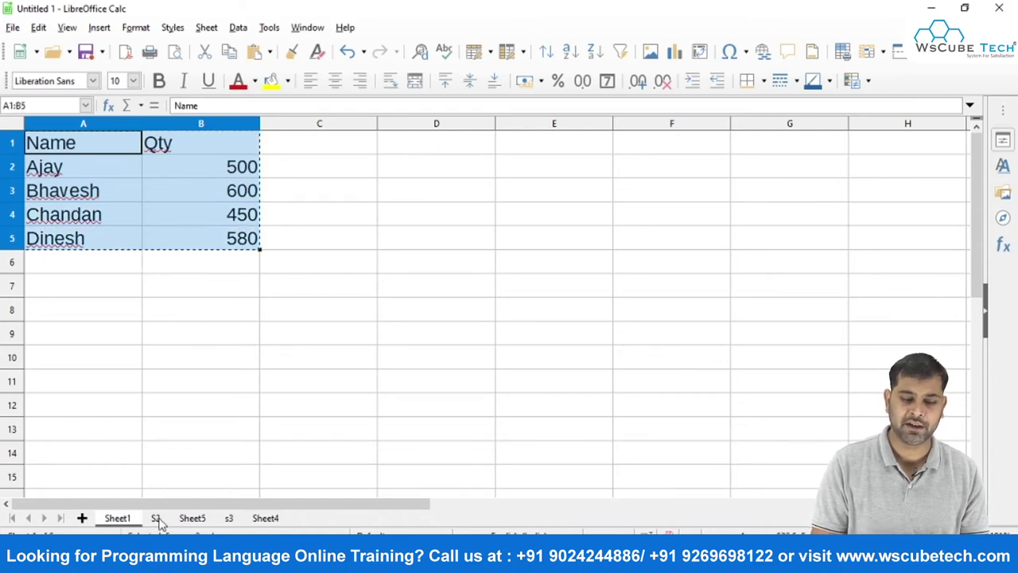
# Step: Paste the Name/Qty table into sheet S2
pyautogui.click(156, 518)
pyautogui.hotkey('ctrl', 'v')
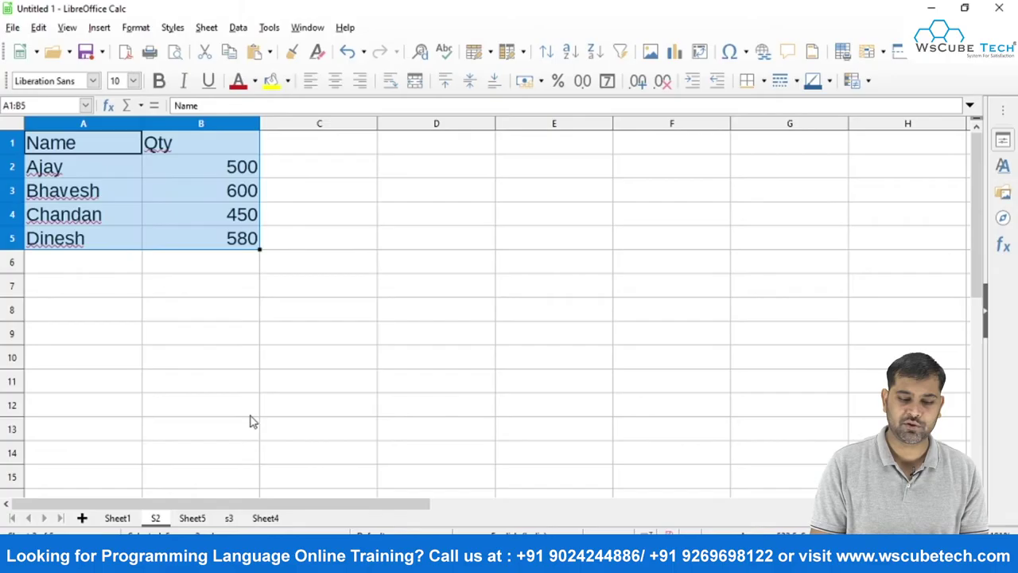
pyautogui.click(198, 522)
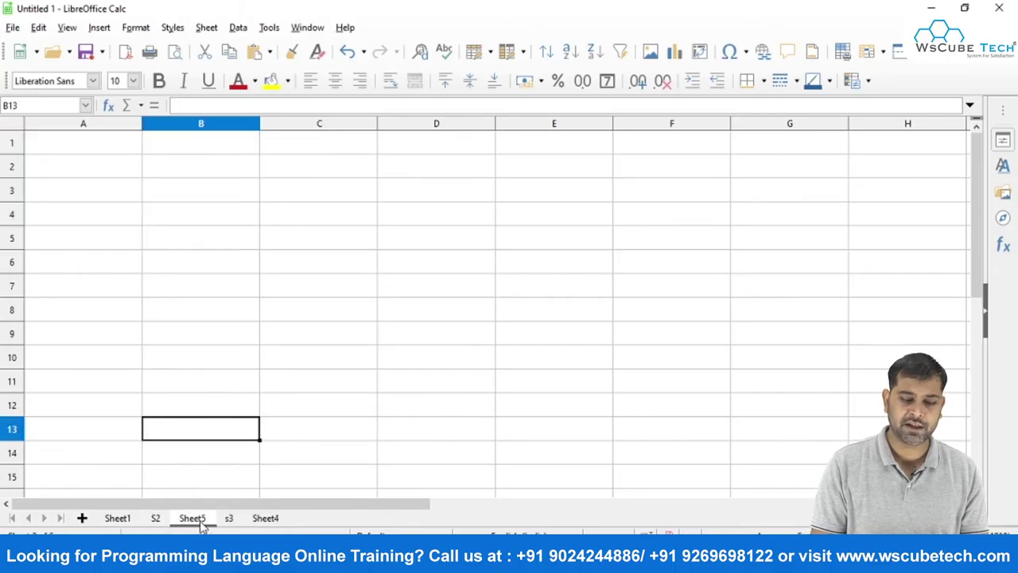
pyautogui.click(232, 521)
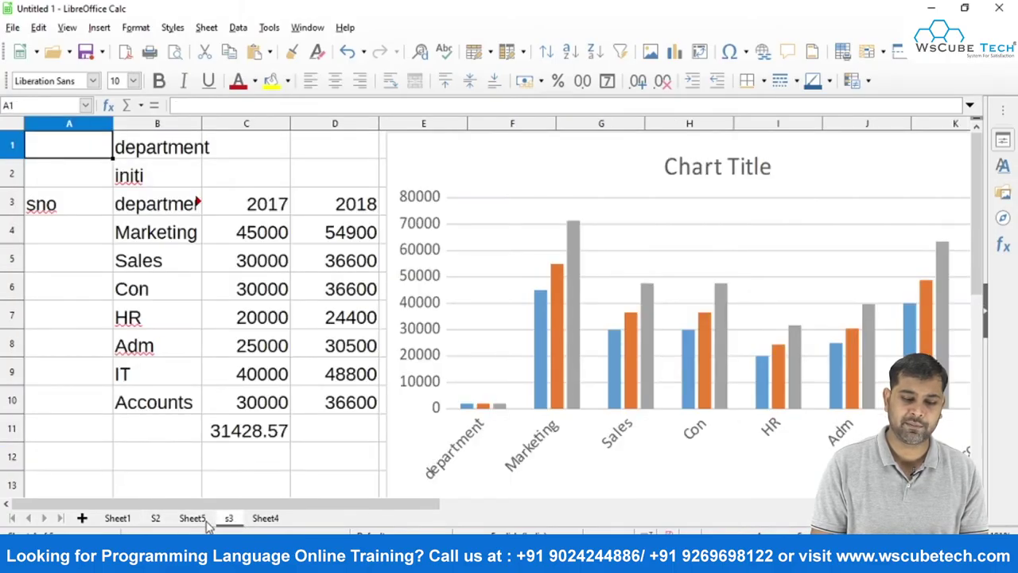
# Step: Rename Sheet5 to Sheet3
pyautogui.doubleClick(200, 525)
pyautogui.press('End')
pyautogui.press('BackSpace')
pyautogui.write('3')
pyautogui.press('Return')
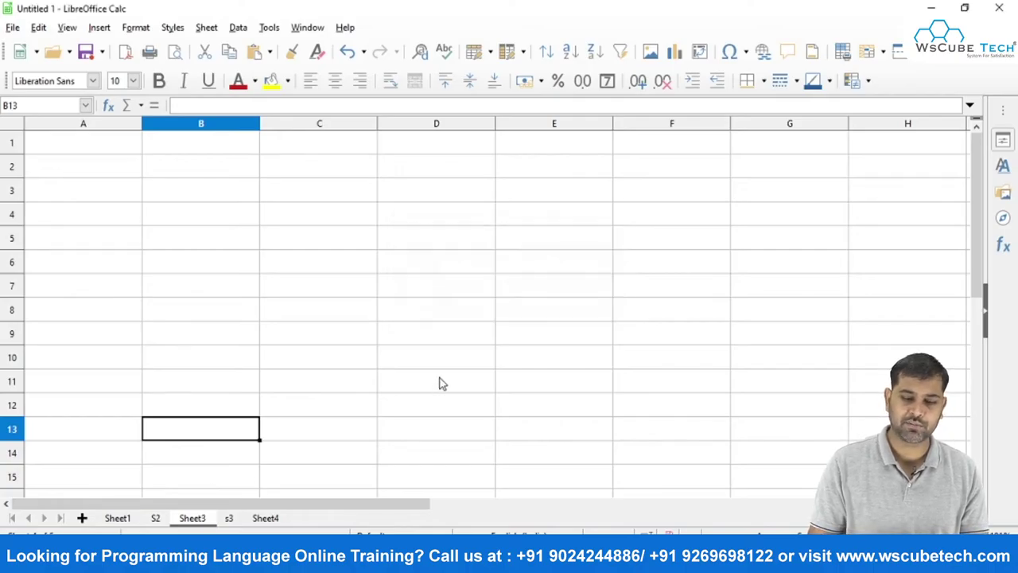
pyautogui.doubleClick(191, 523)
pyautogui.press('Escape')
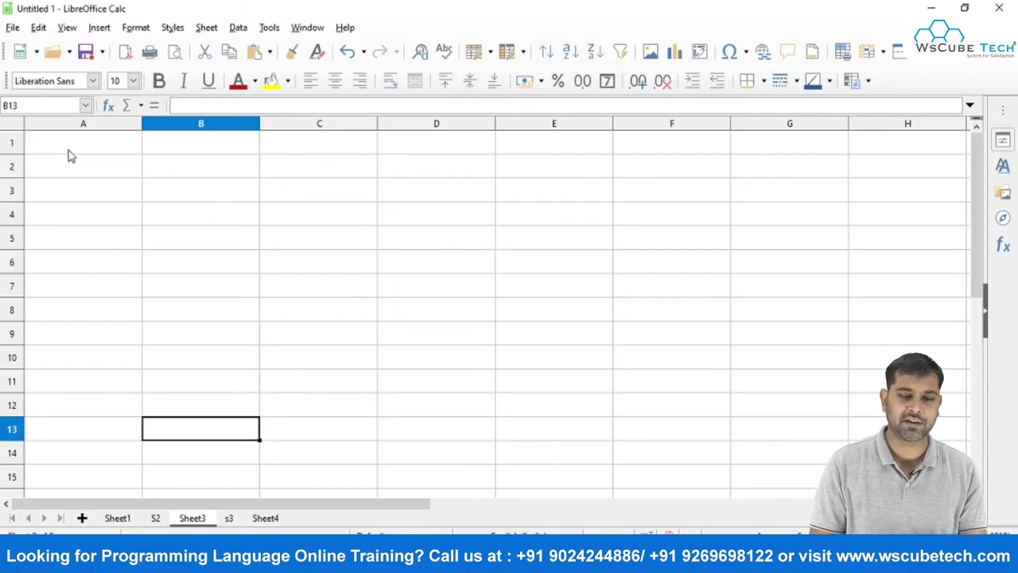
# Step: Paste the Name/Qty table into A1 of Sheet3
pyautogui.click(69, 151)
pyautogui.hotkey('ctrl', 'v')
pyautogui.click(168, 296)
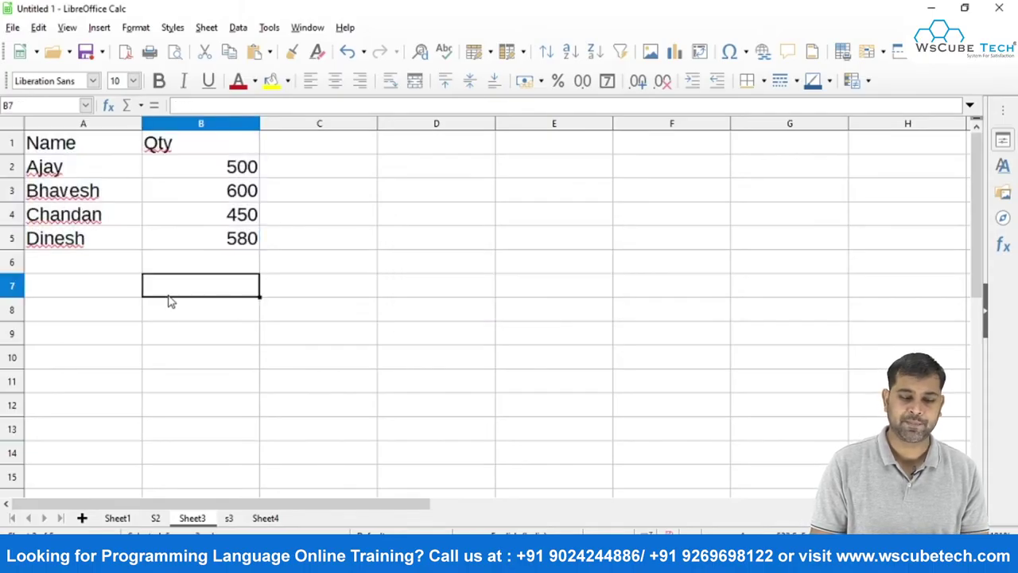
pyautogui.click(117, 518)
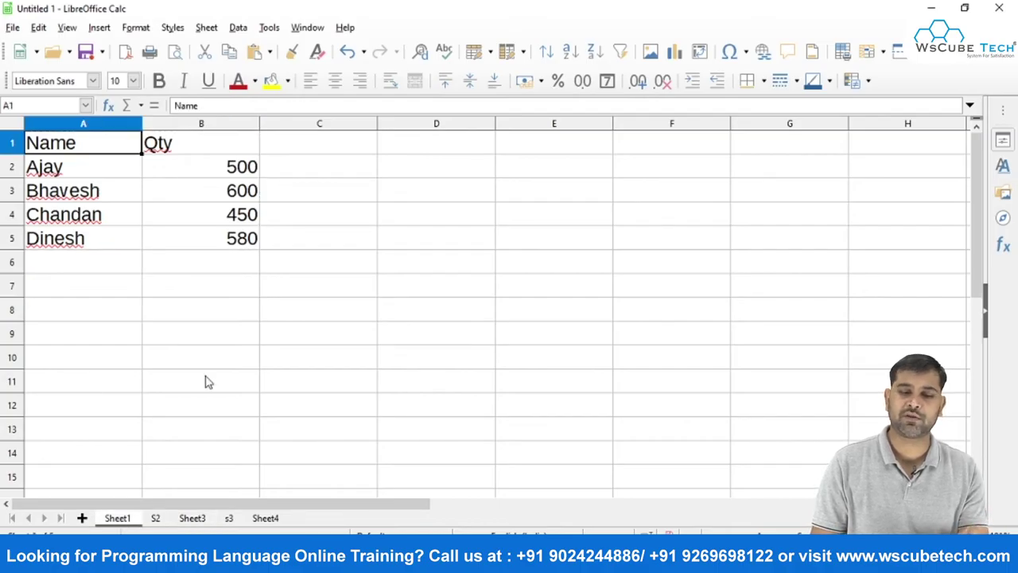
pyautogui.click(156, 518)
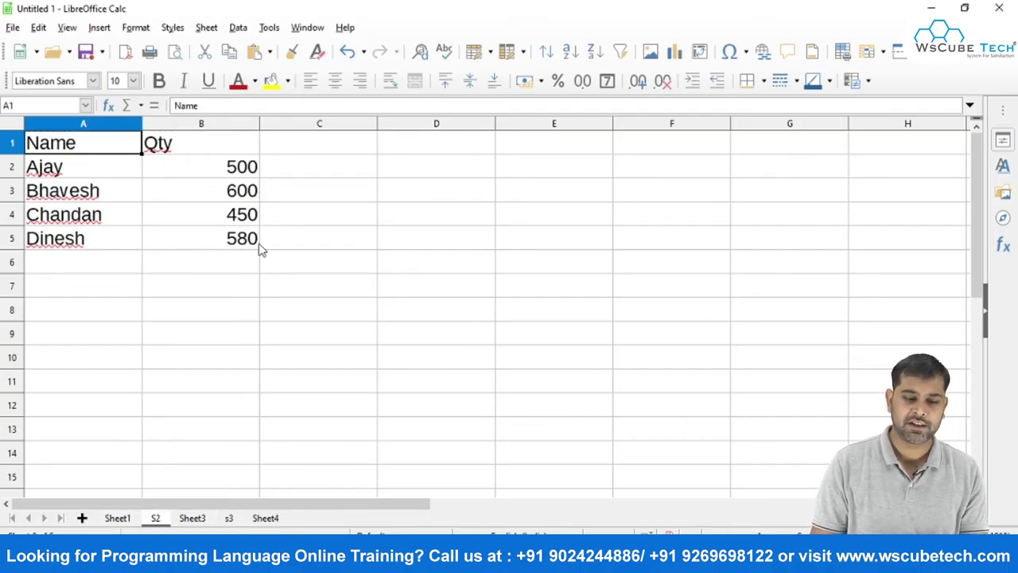
# Step: On S2, overwrite the Qty cells B2:B5 with 600, 800, 750 and 690
pyautogui.click(230, 180)
pyautogui.write('600')
pyautogui.press('Return')
pyautogui.write('800')
pyautogui.press('Return')
pyautogui.write('750')
pyautogui.press('Return')
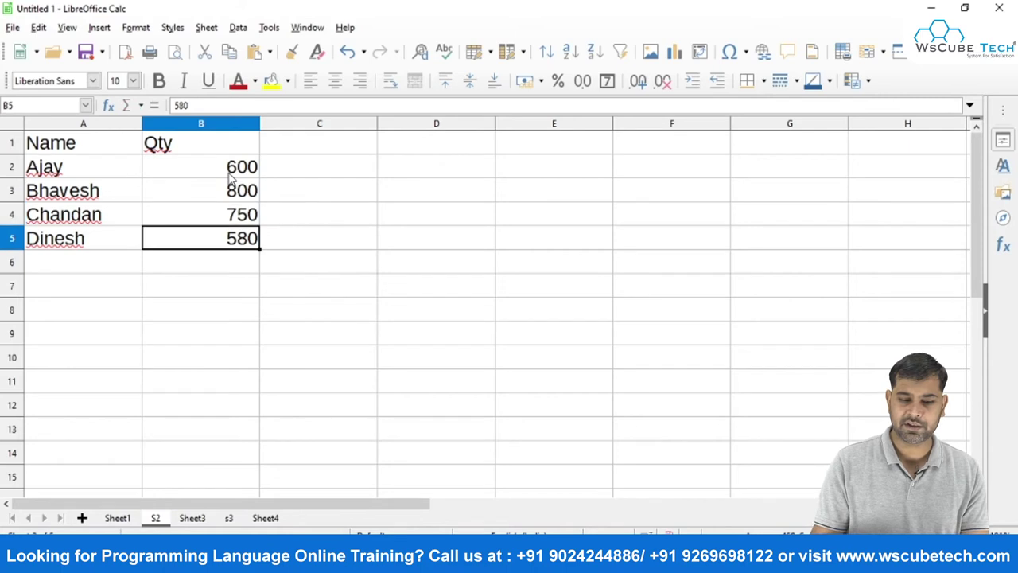
pyautogui.write('690')
pyautogui.press('Return')
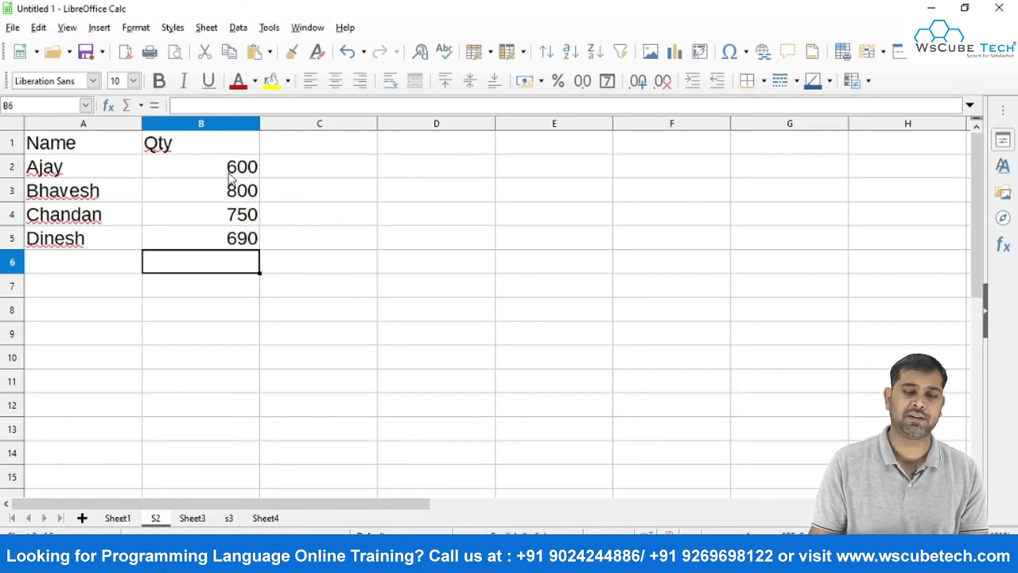
# Step: On Sheet3, overwrite the Qty cells B2:B5 with 900, 870, 690 and 840
pyautogui.click(193, 518)
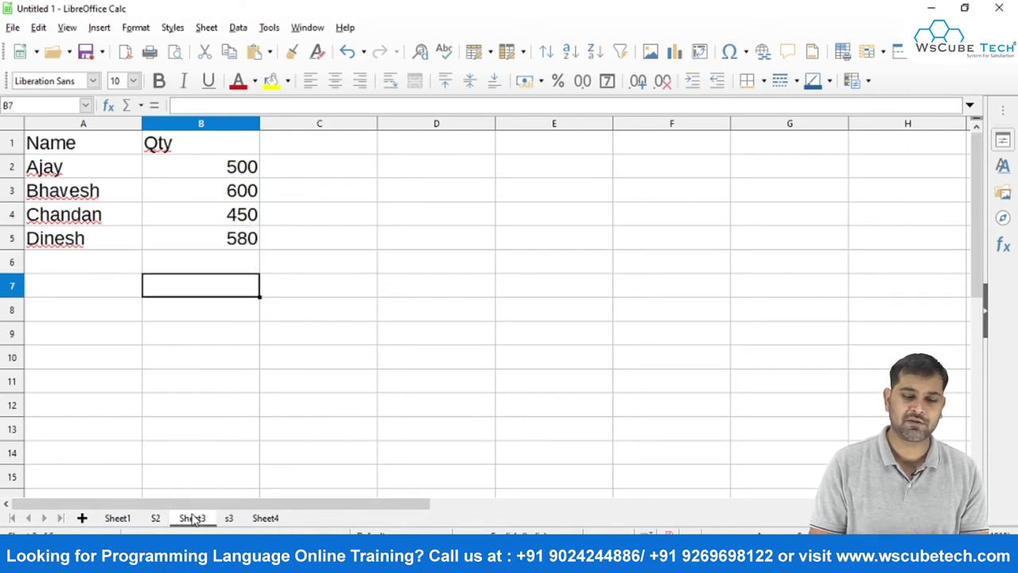
pyautogui.click(227, 176)
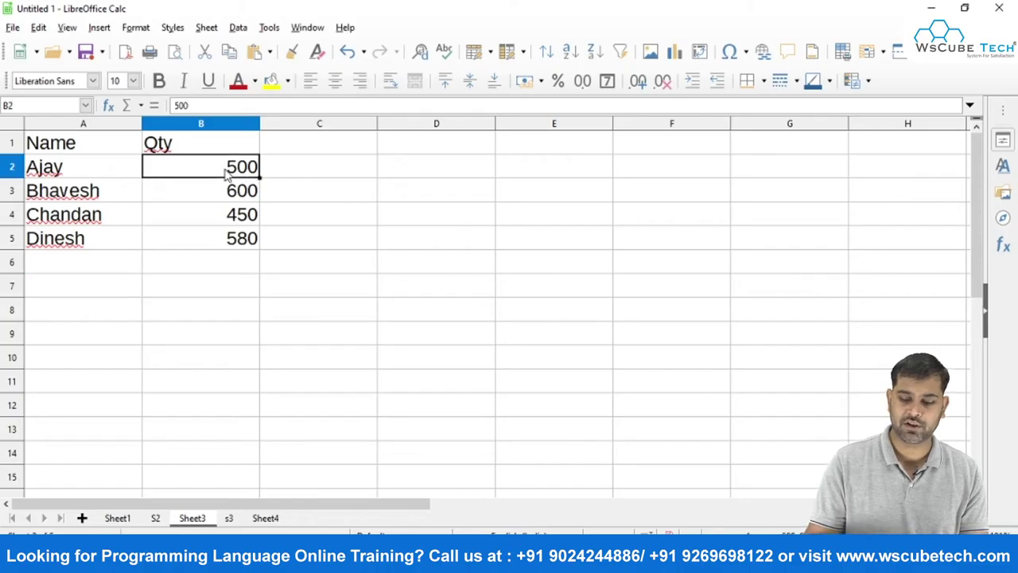
pyautogui.hotkey('shift', 'Down')
pyautogui.hotkey('shift', 'Down')
pyautogui.hotkey('ctrl', 'Up')
pyautogui.press('Down')
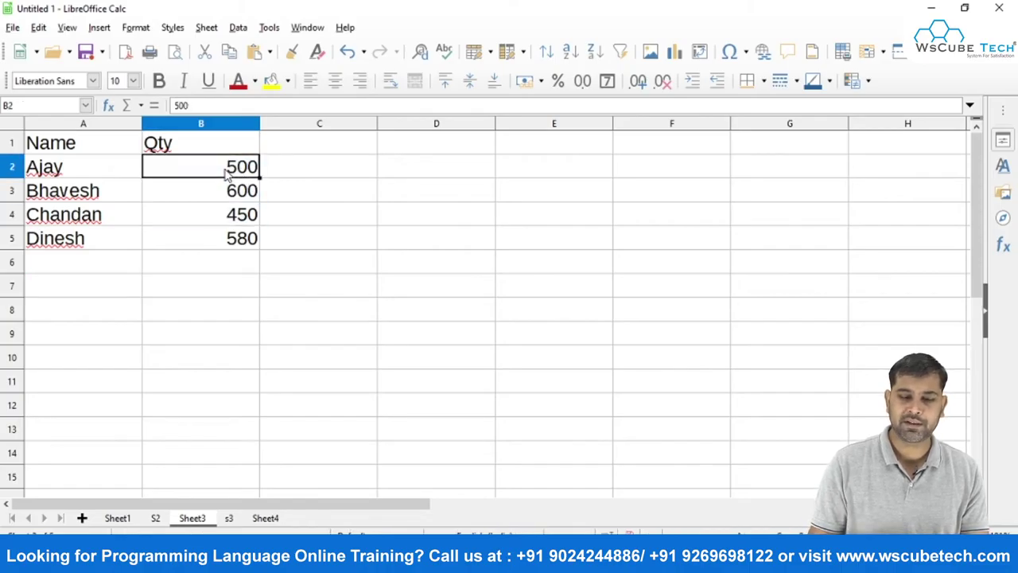
pyautogui.write('900')
pyautogui.press('Return')
pyautogui.write('870')
pyautogui.press('Return')
pyautogui.write('690')
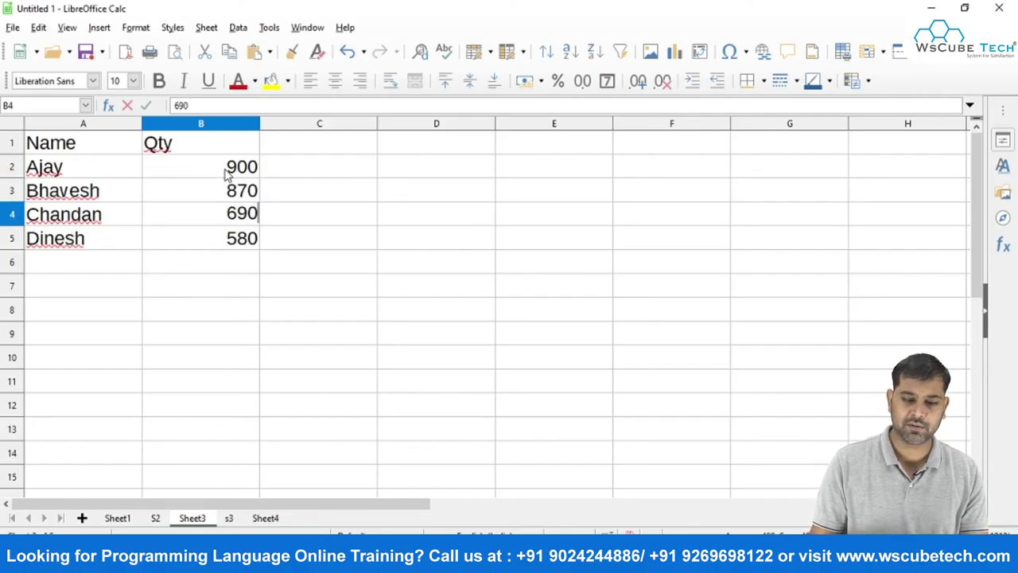
pyautogui.press('Return')
pyautogui.write('840')
pyautogui.press('Return')
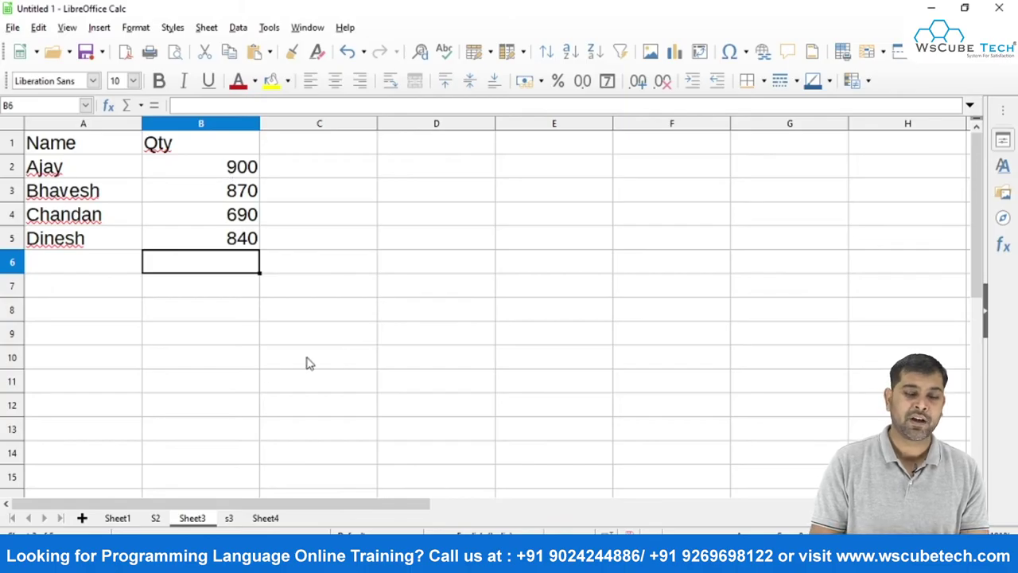
# Step: Review the Qty values on Sheet1, S2 and Sheet3, then move Sheet4 ahead of s3
pyautogui.click(118, 523)
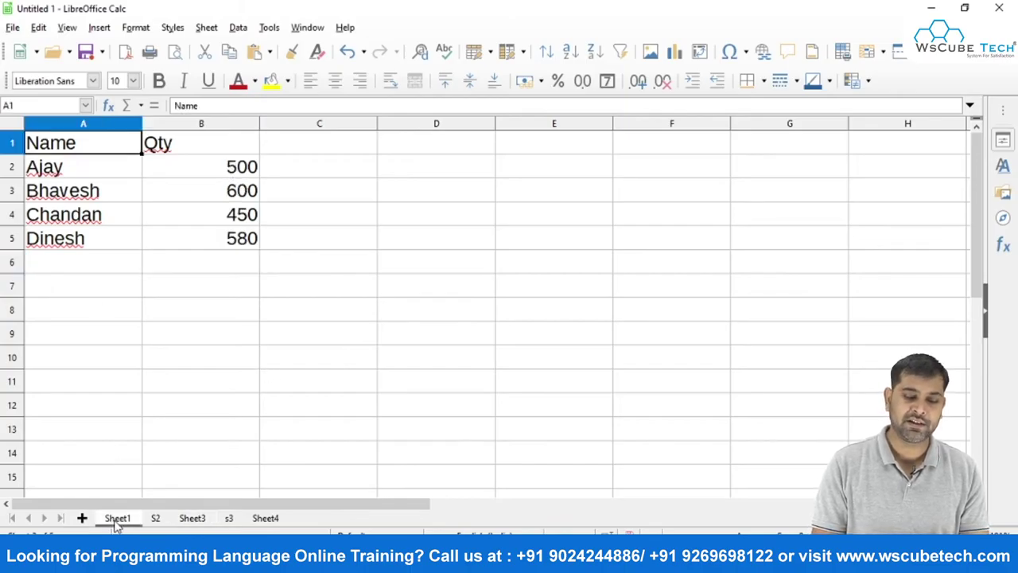
pyautogui.click(155, 519)
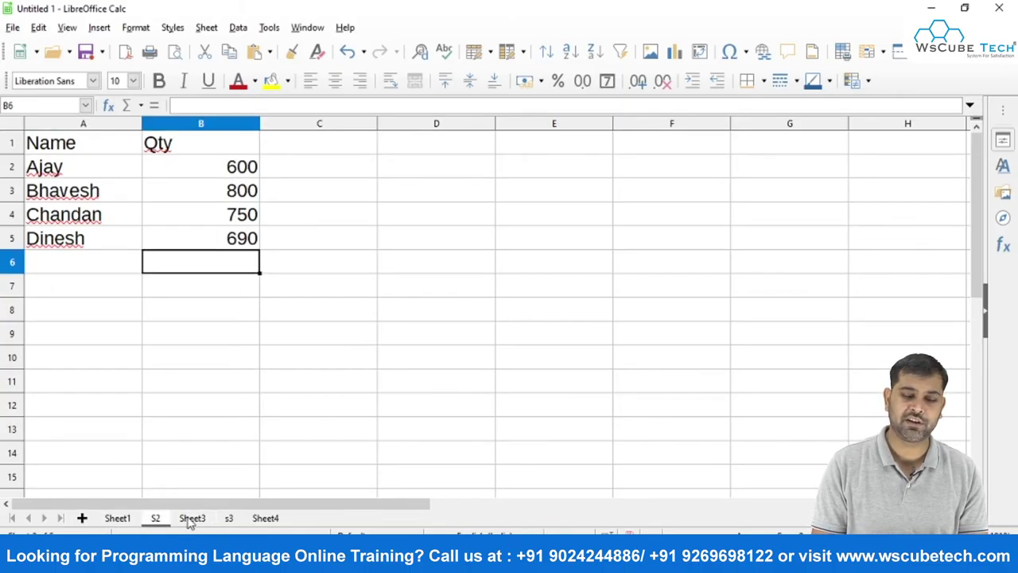
pyautogui.click(191, 518)
pyautogui.moveTo(268, 519); pyautogui.dragTo(245, 525)
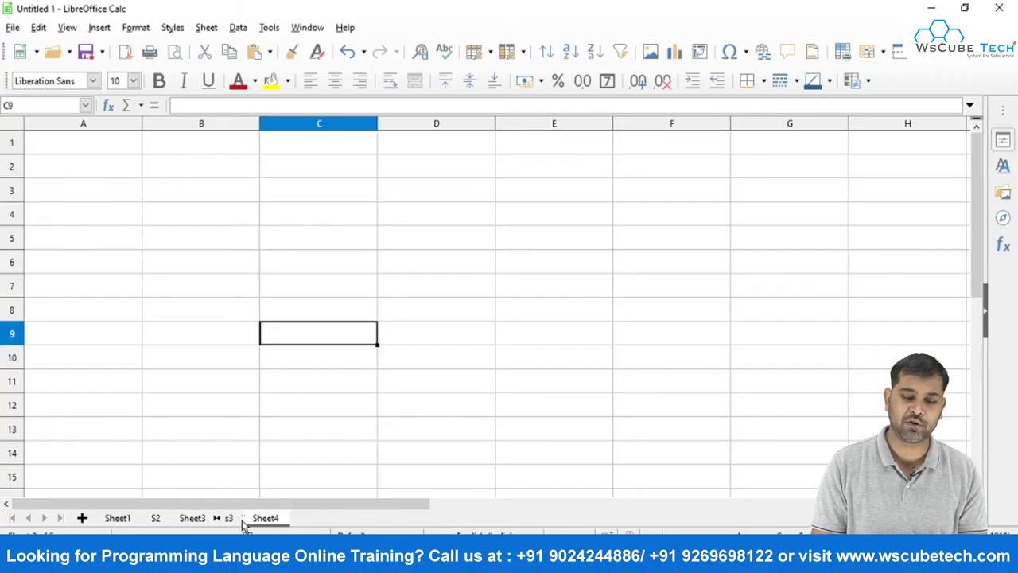
# Step: Delete the s3 sheet containing the department chart
pyautogui.click(274, 519)
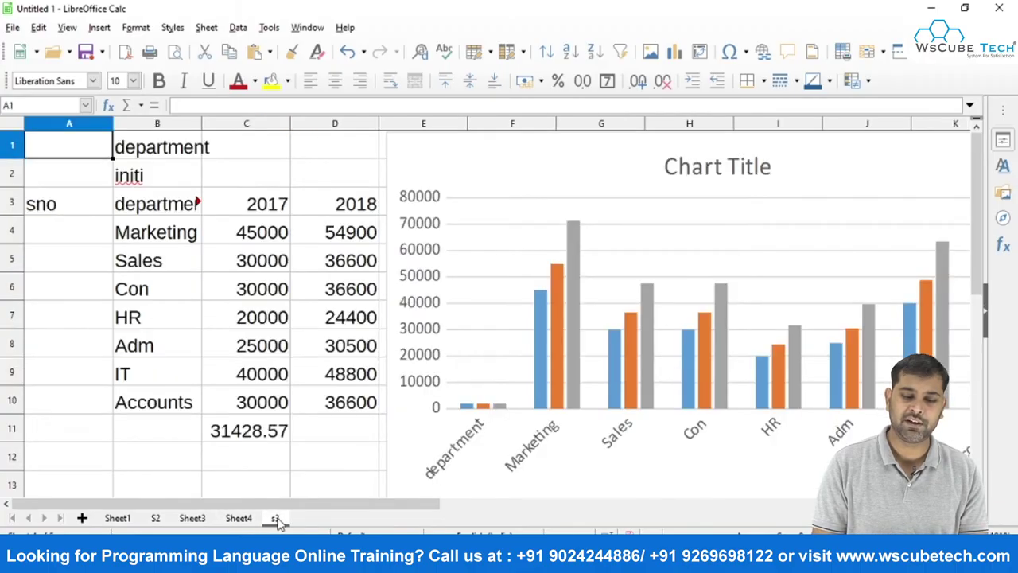
pyautogui.rightClick(279, 521)
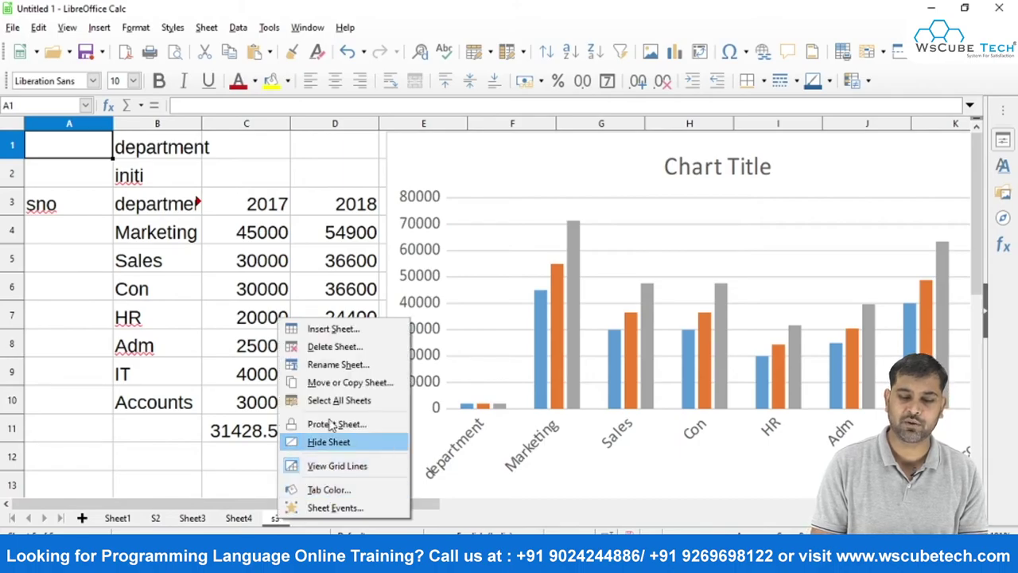
pyautogui.click(325, 356)
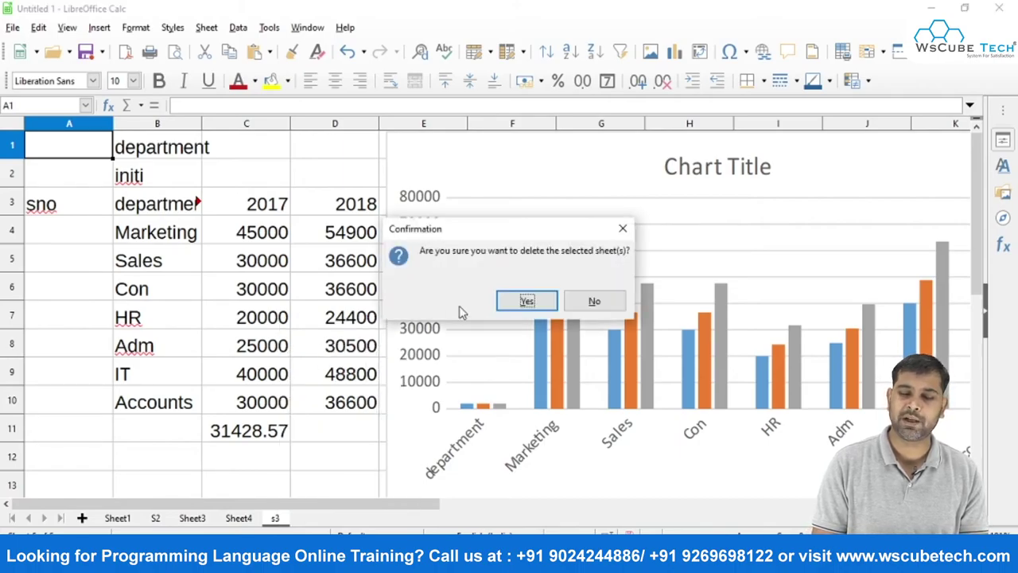
pyautogui.click(525, 302)
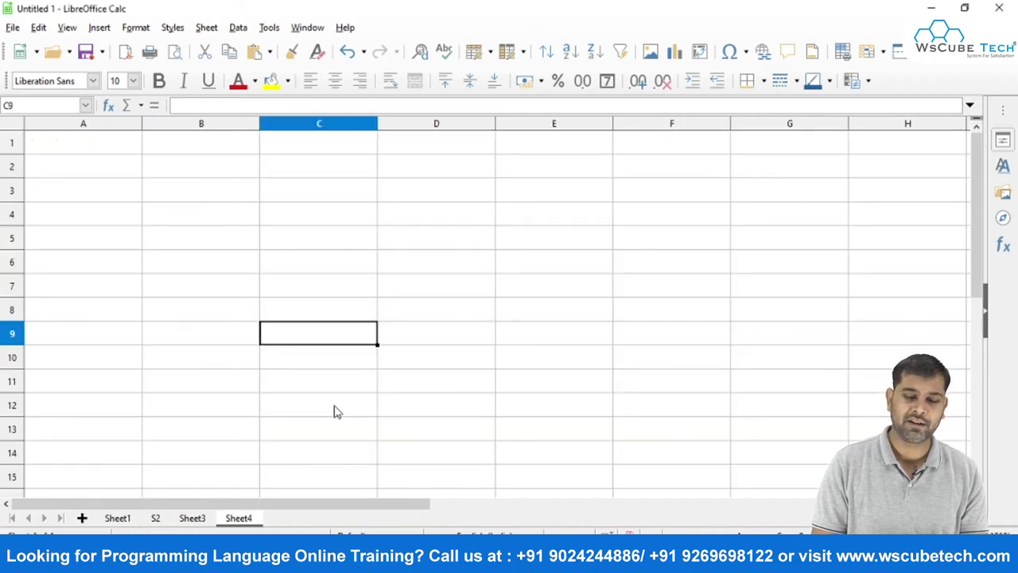
pyautogui.click(282, 454)
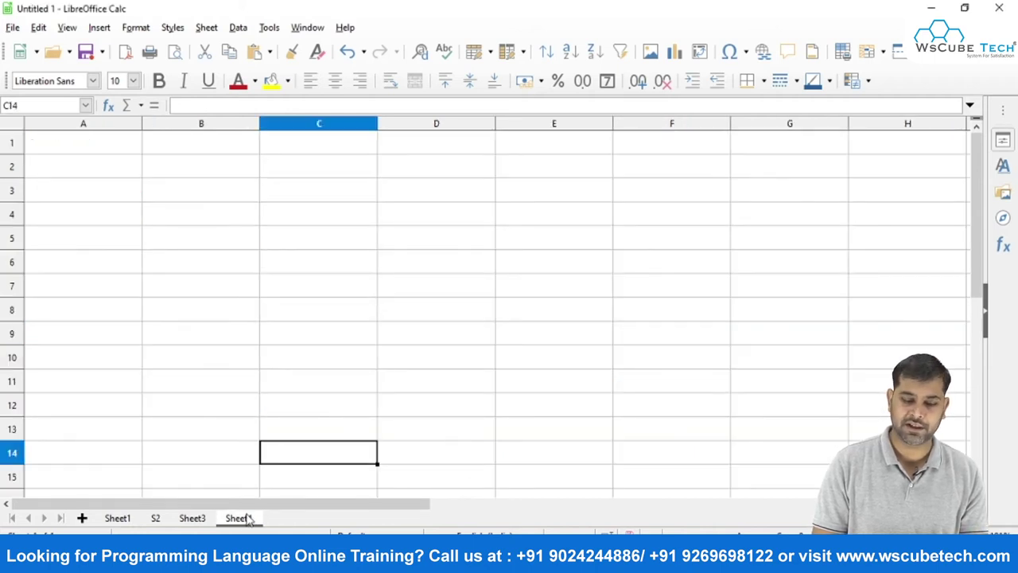
# Step: Check the remaining sheets Sheet1, S2 and Sheet3, ending on the empty Sheet4
pyautogui.click(117, 518)
pyautogui.click(155, 518)
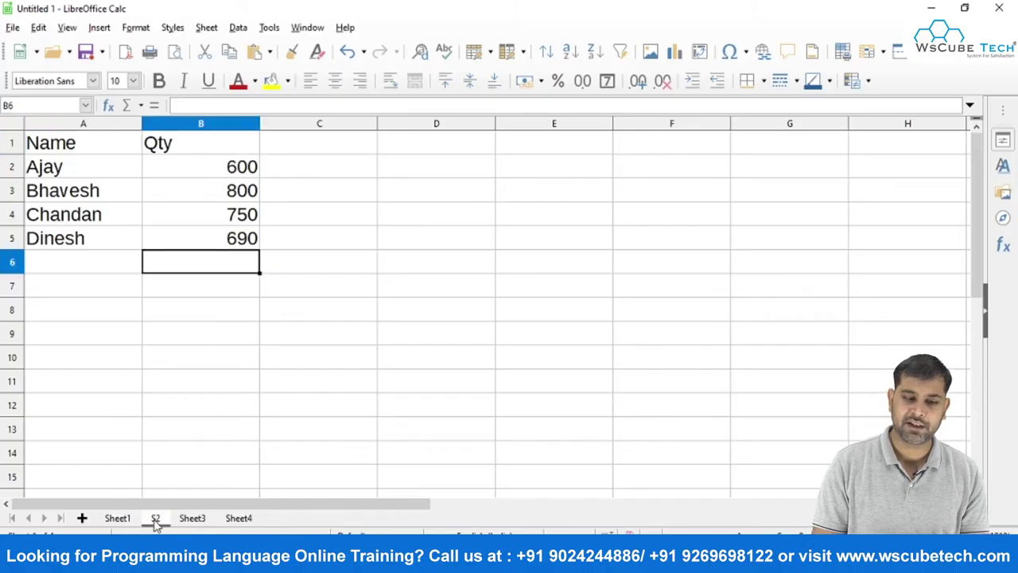
pyautogui.click(194, 519)
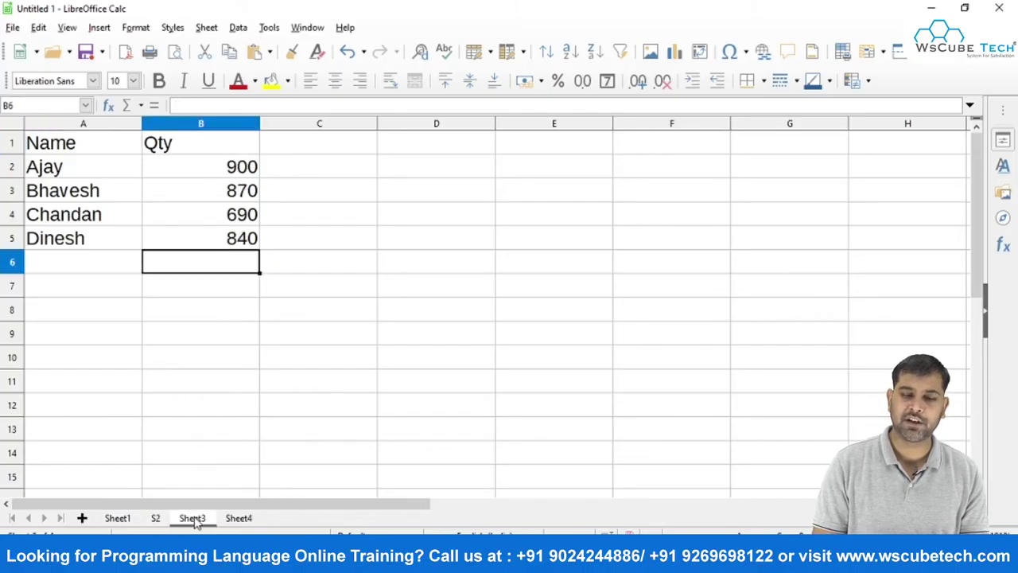
pyautogui.click(239, 518)
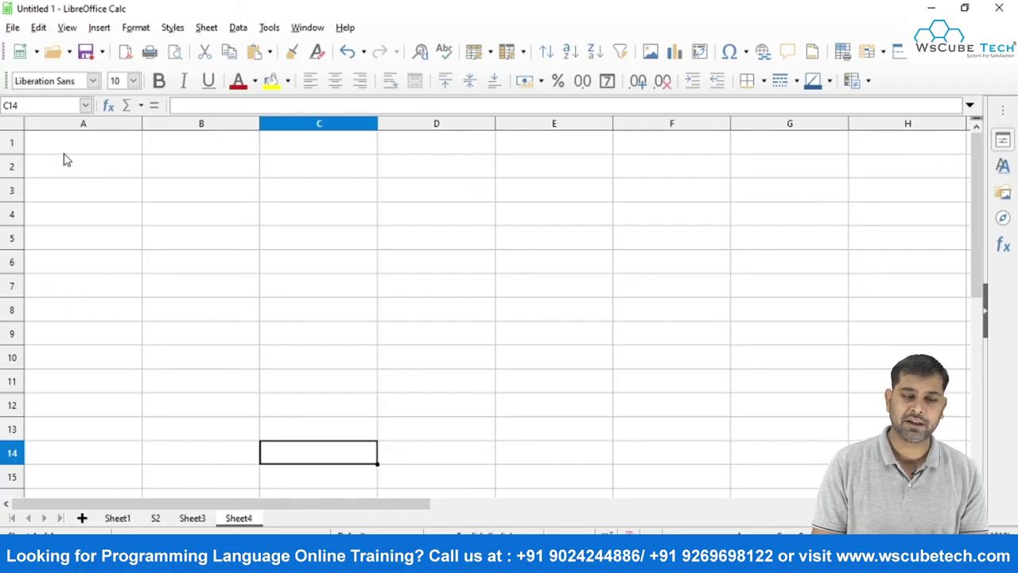
# Step: Copy the Name/Qty table A1:B5 from Sheet3 into A1 of Sheet4
pyautogui.click(192, 518)
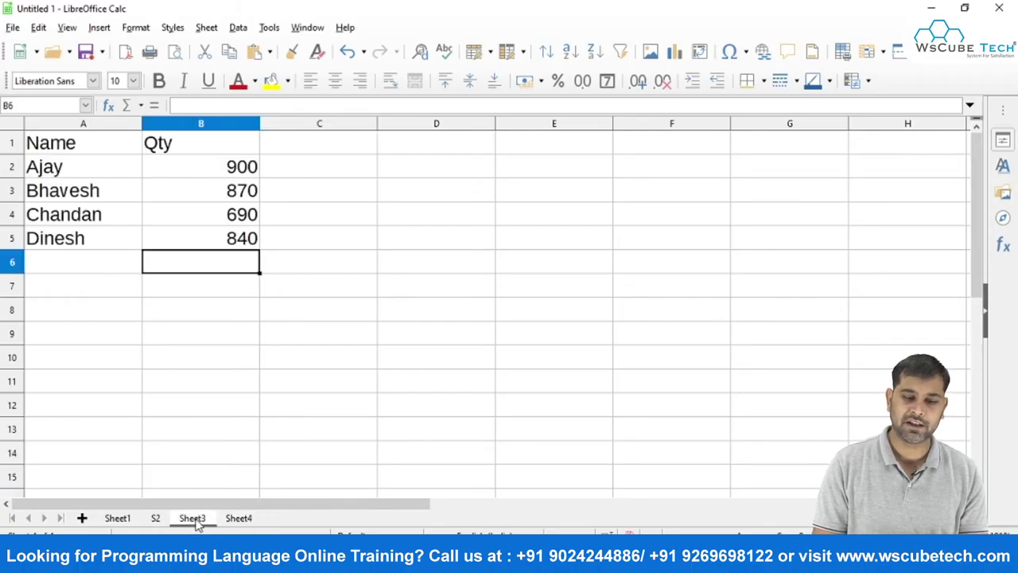
pyautogui.click(36, 141)
pyautogui.hotkey('shift', 'Right')
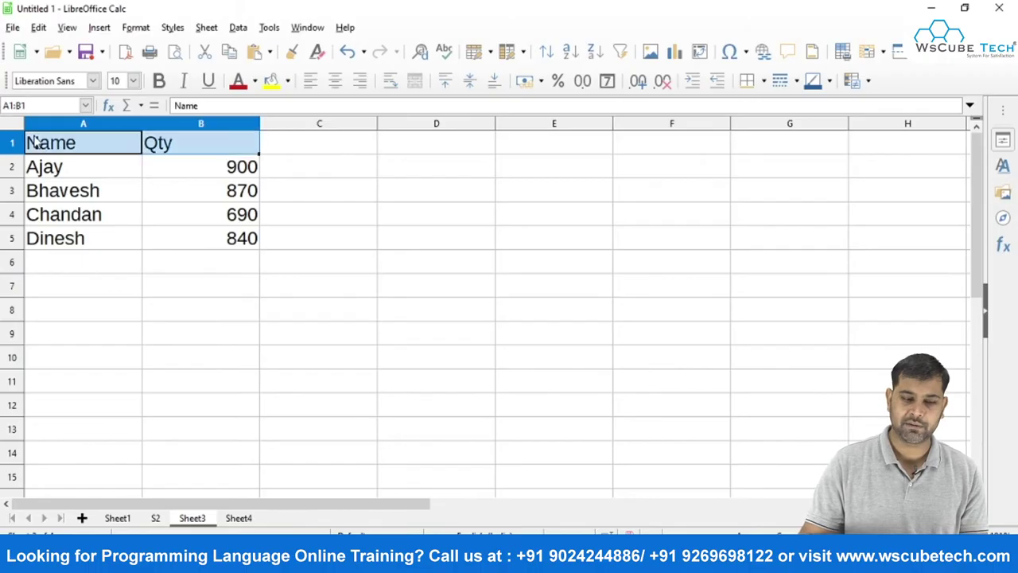
pyautogui.hotkey('shift', 'Right')
pyautogui.hotkey('shift', 'Down')
pyautogui.hotkey('shift', 'Left')
pyautogui.hotkey('shift', 'Down')
pyautogui.hotkey('shift', 'Down')
pyautogui.hotkey('shift', 'Down')
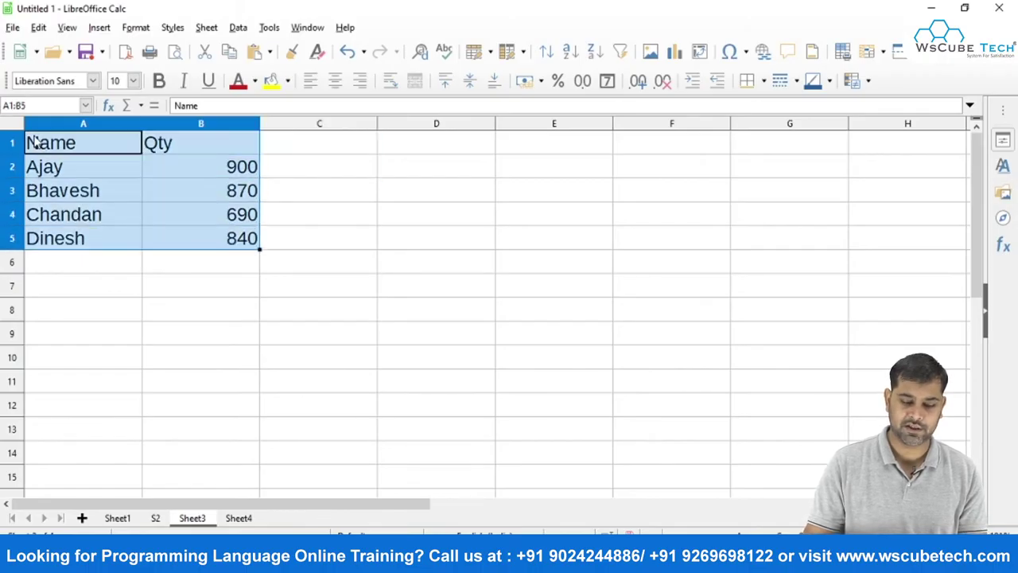
pyautogui.hotkey('ctrl', 'c')
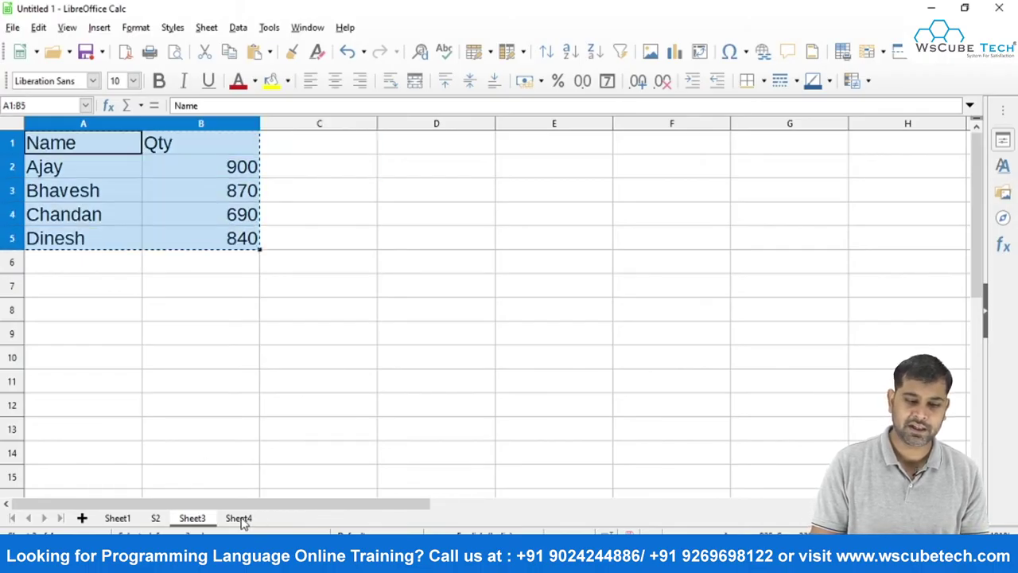
pyautogui.click(247, 518)
pyautogui.click(57, 144)
pyautogui.hotkey('ctrl', 'v')
pyautogui.hotkey('ctrl', 'v')
pyautogui.press('Return')
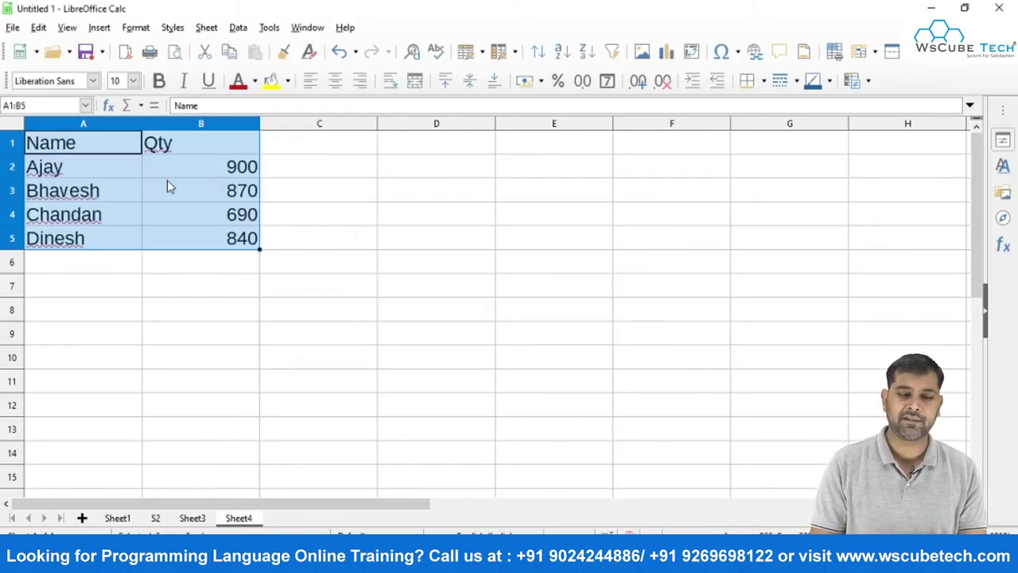
# Step: Clear the pasted Qty values in Sheet4's column B
pyautogui.click(205, 166)
pyautogui.hotkey('shift', 'Down')
pyautogui.hotkey('shift', 'Down')
pyautogui.hotkey('shift', 'Down')
pyautogui.hotkey('shift', 'Down')
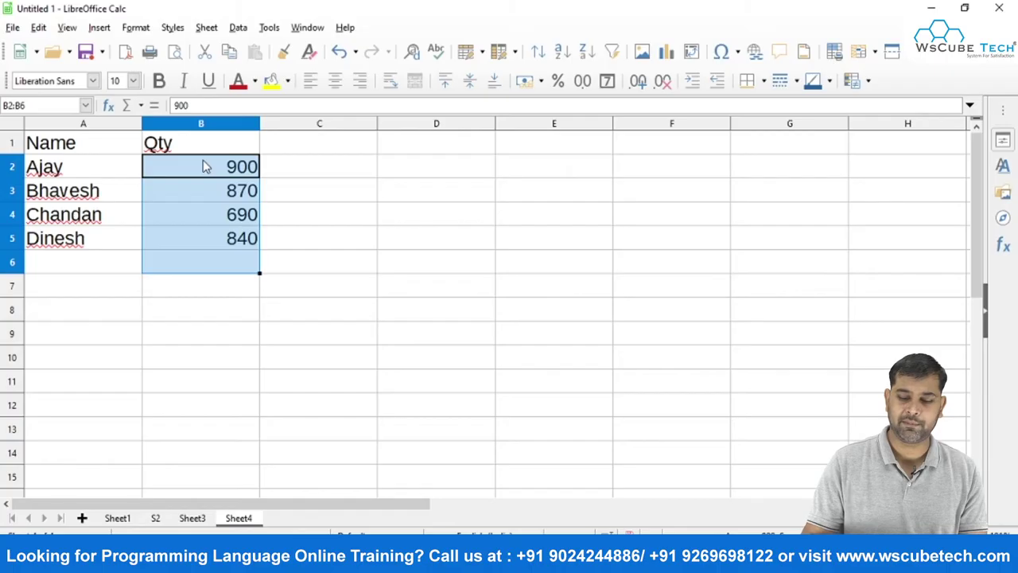
pyautogui.press('Delete')
pyautogui.click(206, 167)
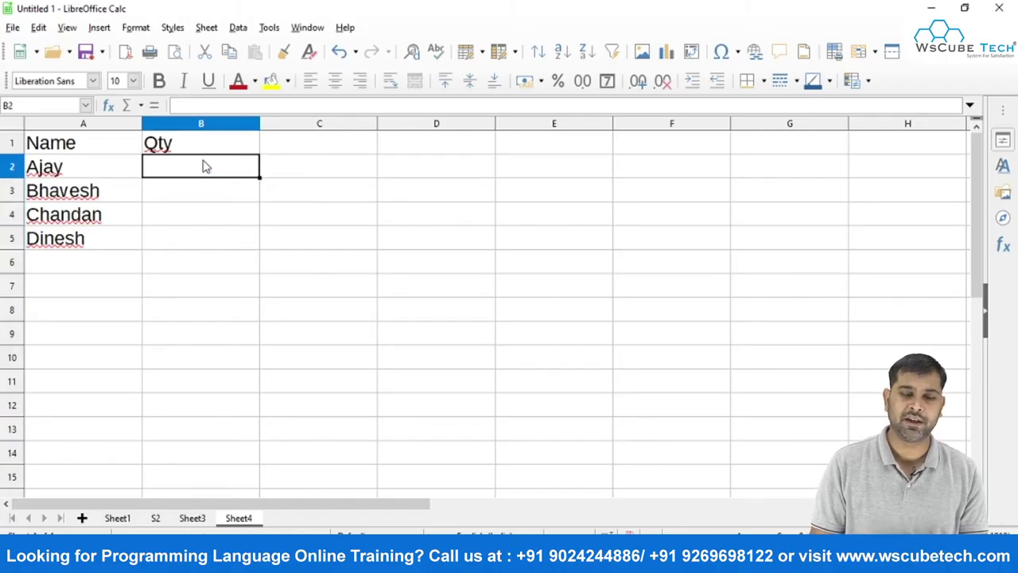
pyautogui.press('Down')
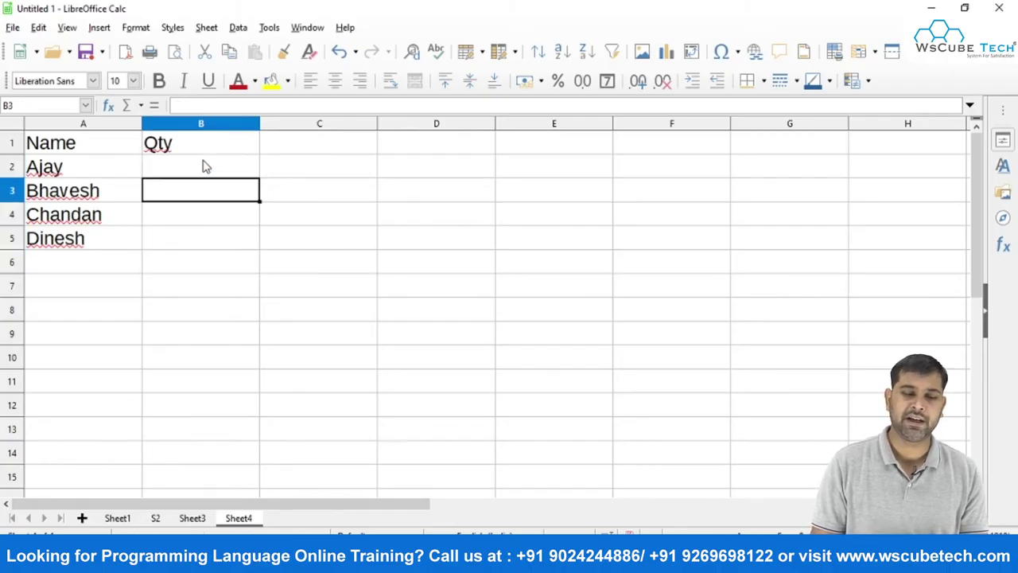
pyautogui.press('Down')
pyautogui.press('Down')
pyautogui.press('Up')
pyautogui.press('Up')
pyautogui.press('Up')
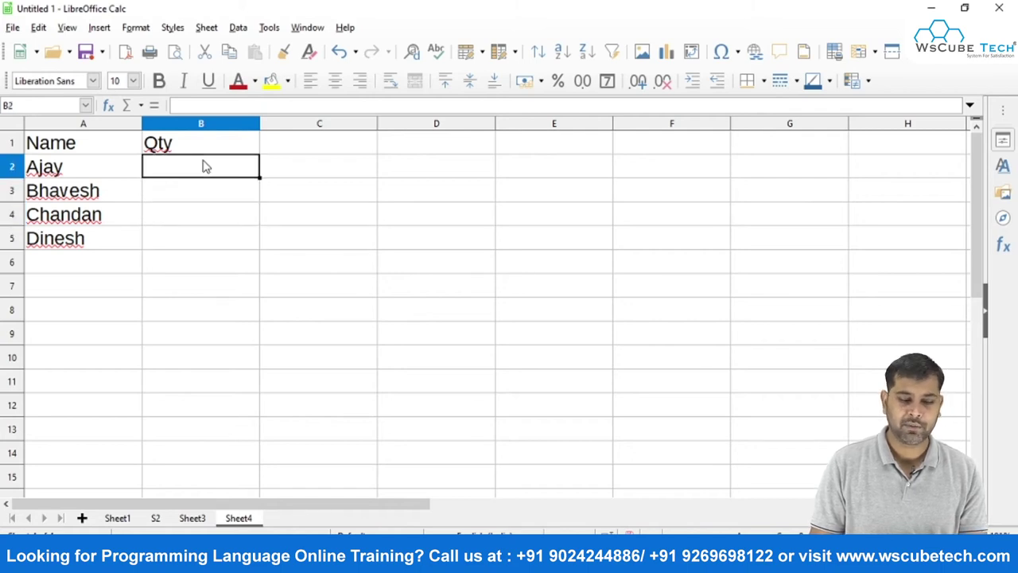
# Step: Start a formula with = in Sheet4's cell B2
pyautogui.hotkey('ctrl', 's')
pyautogui.press('Escape')
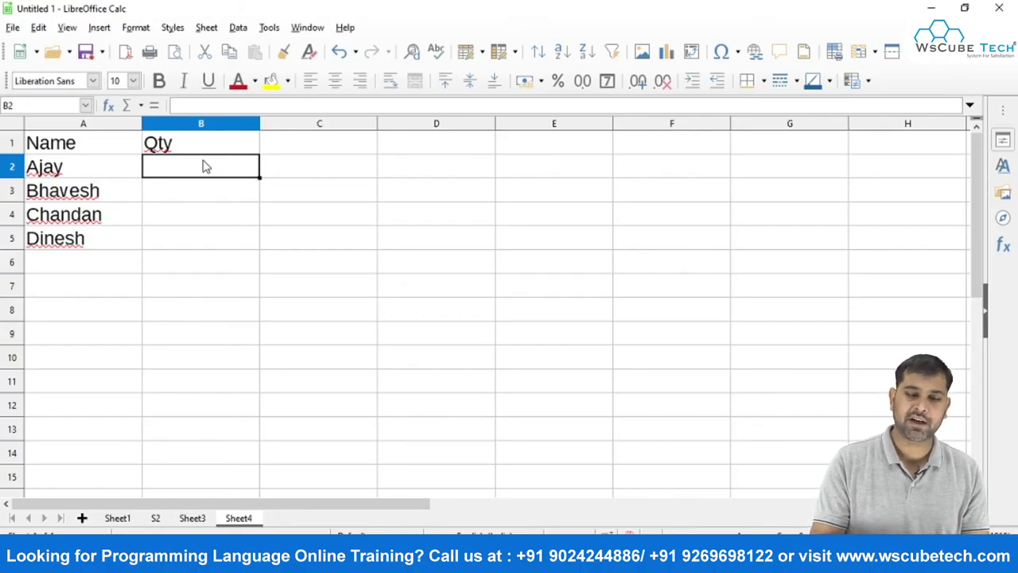
pyautogui.click(226, 235)
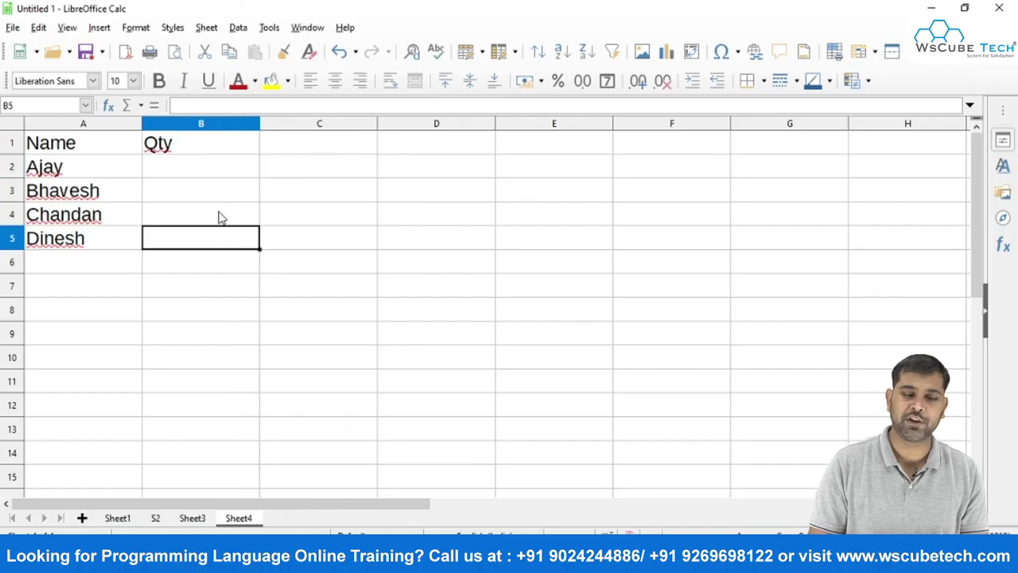
pyautogui.click(201, 169)
pyautogui.write('=')
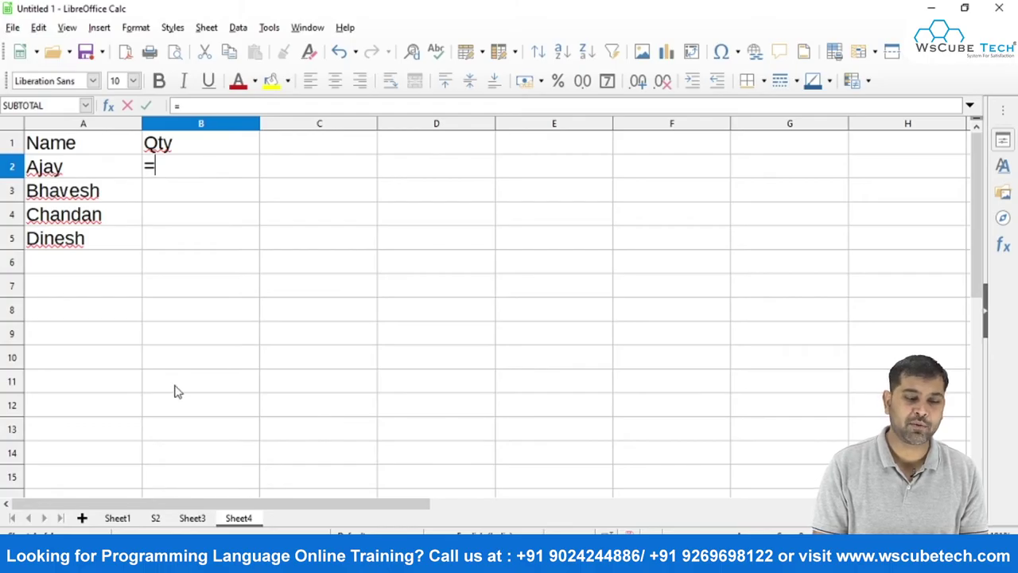
# Step: Begin B2's formula with a reference to Sheet1's B2 followed by +
pyautogui.click(117, 518)
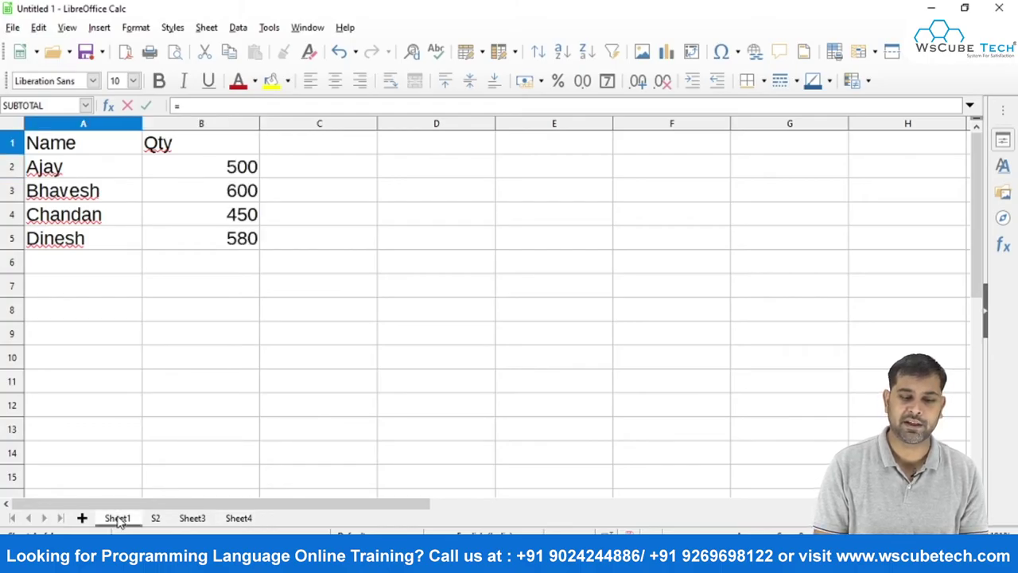
pyautogui.click(217, 177)
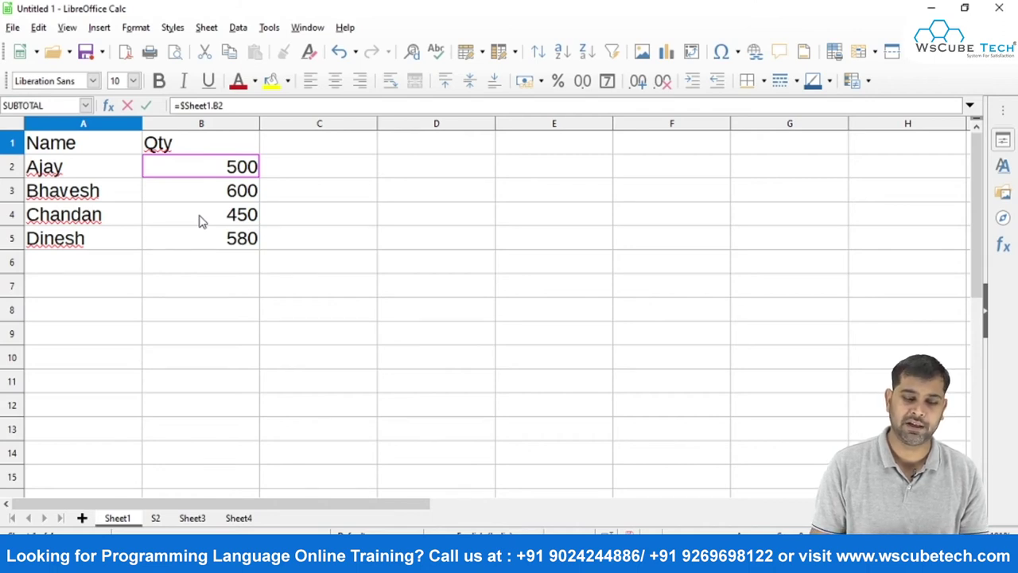
pyautogui.click(241, 521)
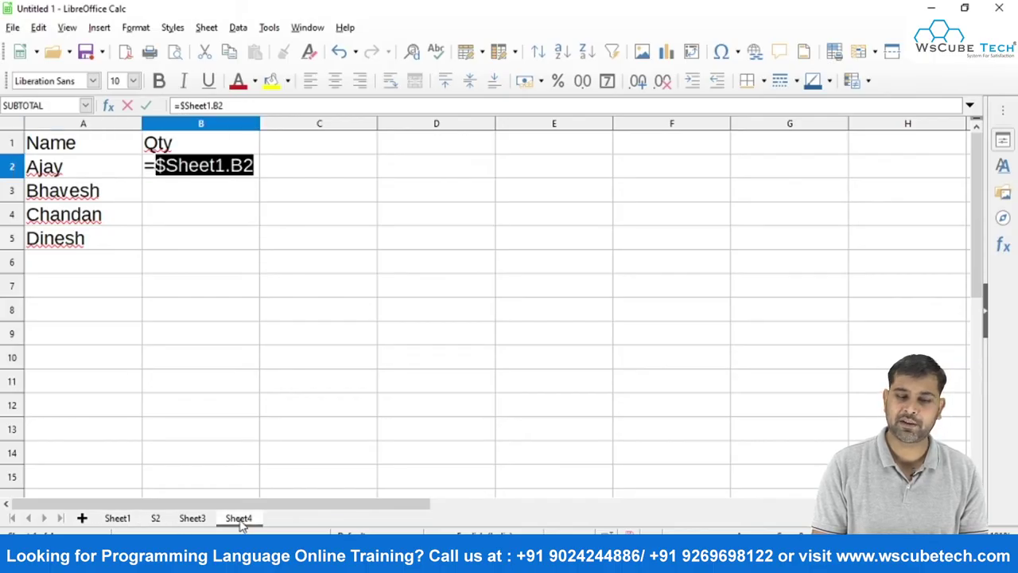
pyautogui.click(255, 168)
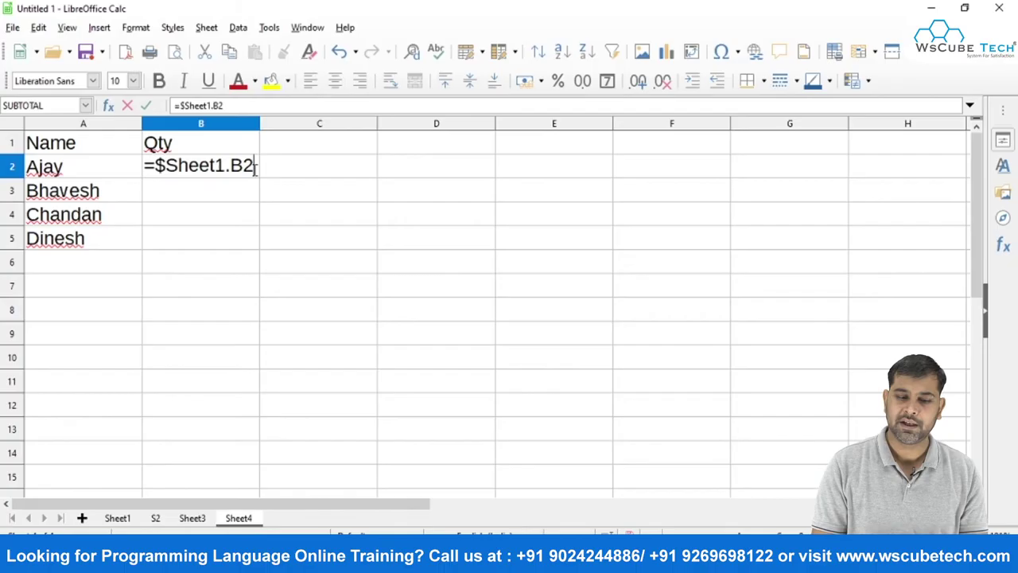
pyautogui.write('+')
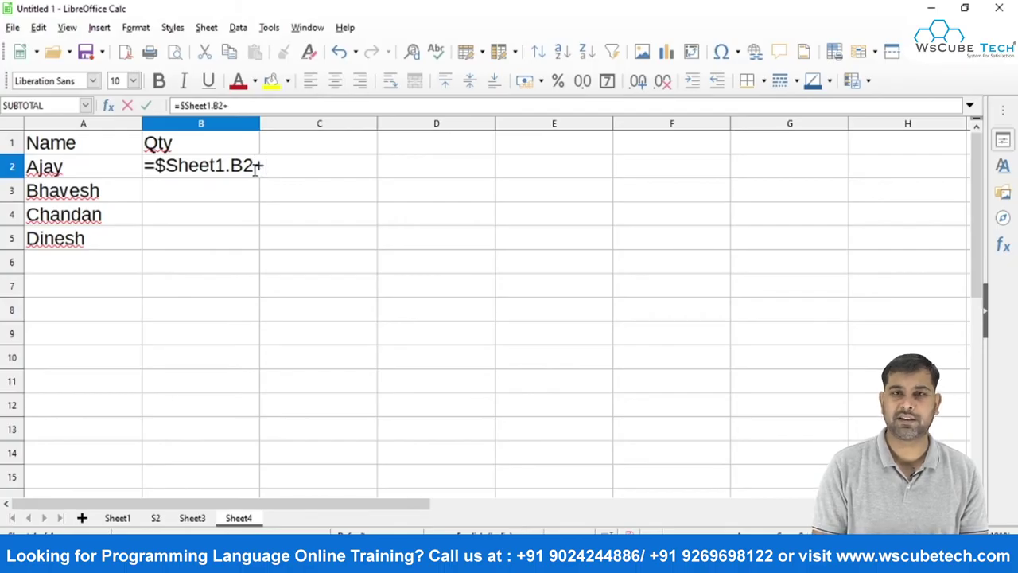
# Step: Add S2's B2 and Sheet3's B2 to complete the sum, giving 2000
pyautogui.click(155, 519)
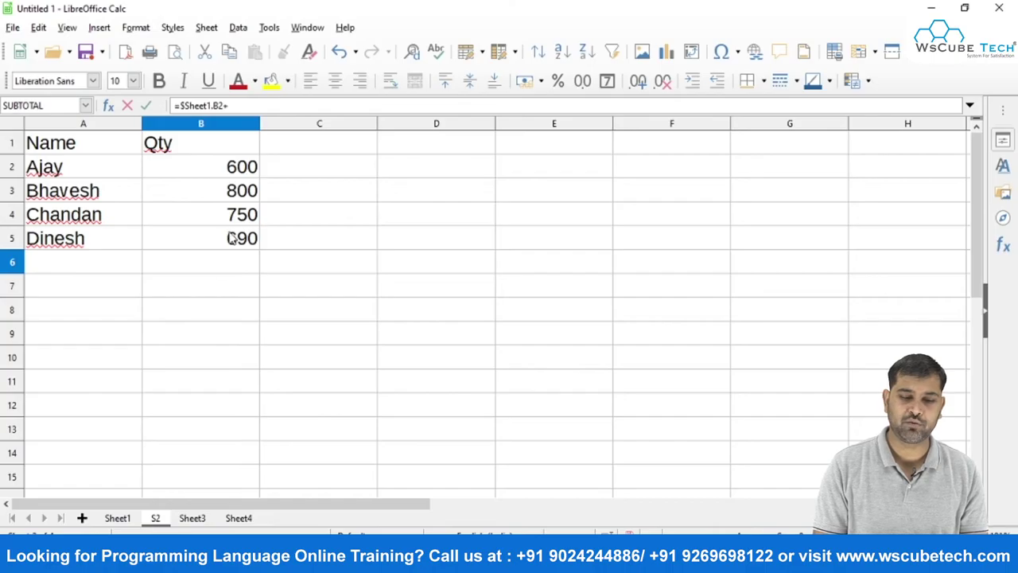
pyautogui.click(224, 178)
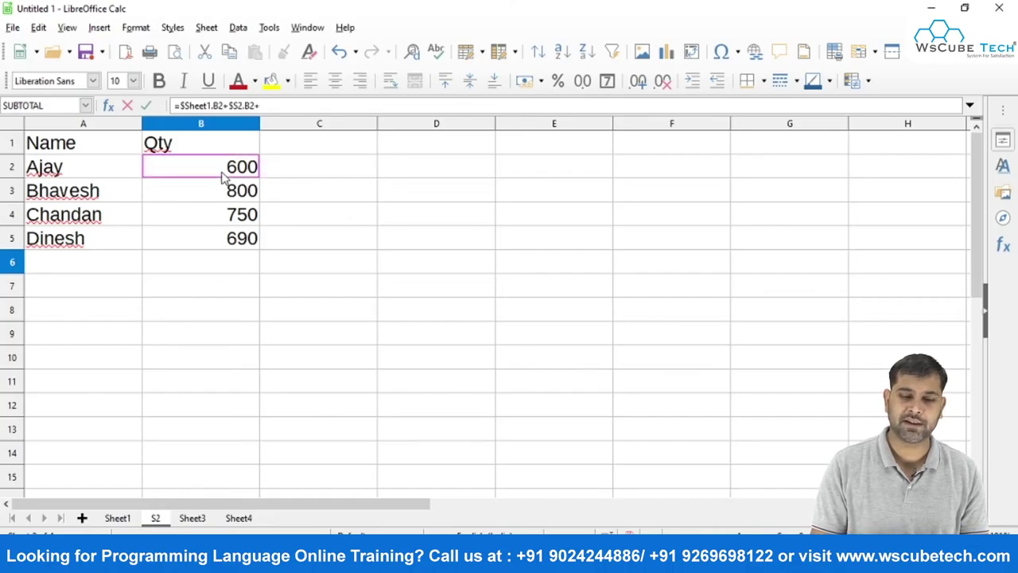
pyautogui.click(242, 521)
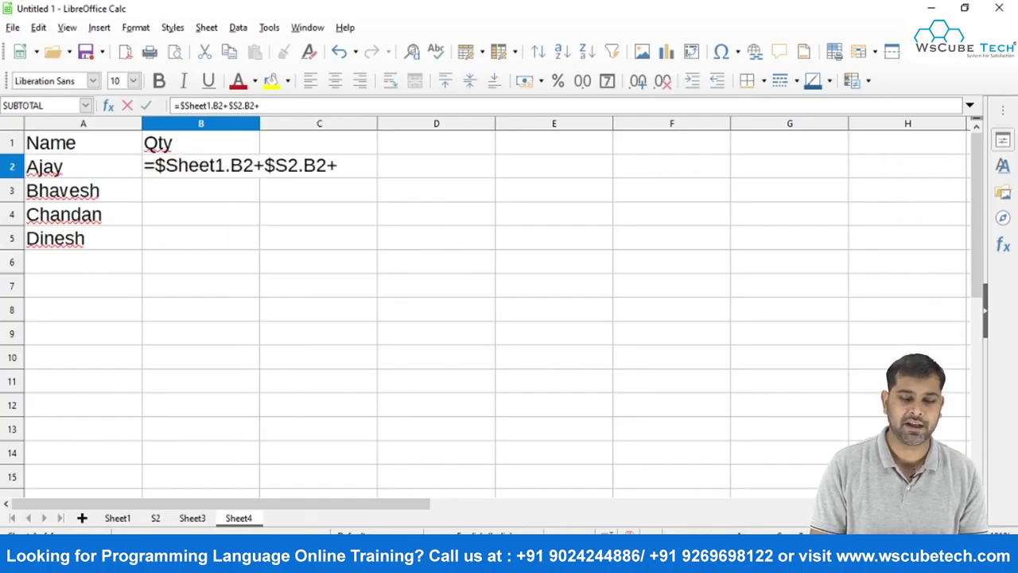
pyautogui.click(198, 519)
pyautogui.click(222, 171)
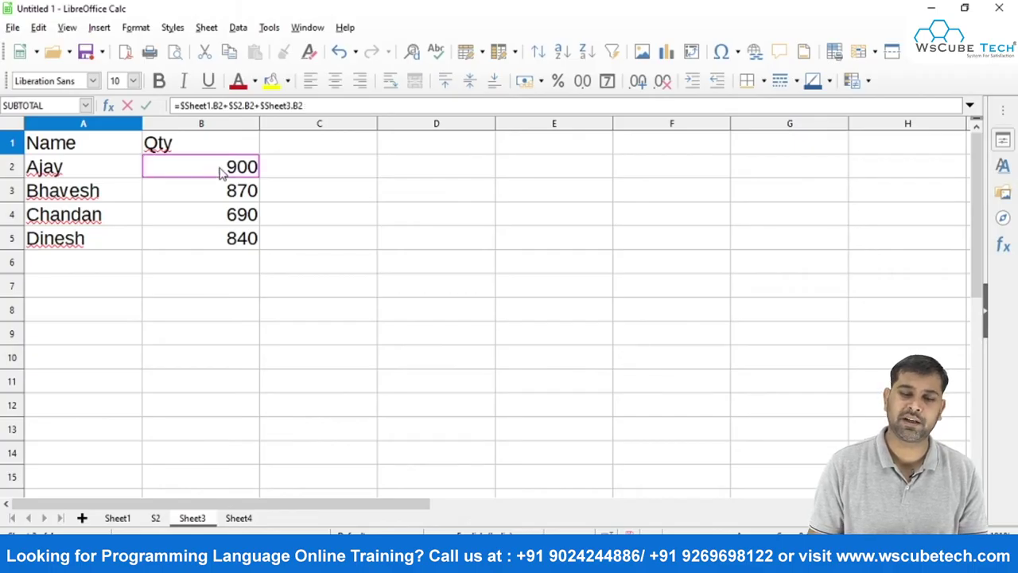
pyautogui.press('Return')
pyautogui.click(222, 171)
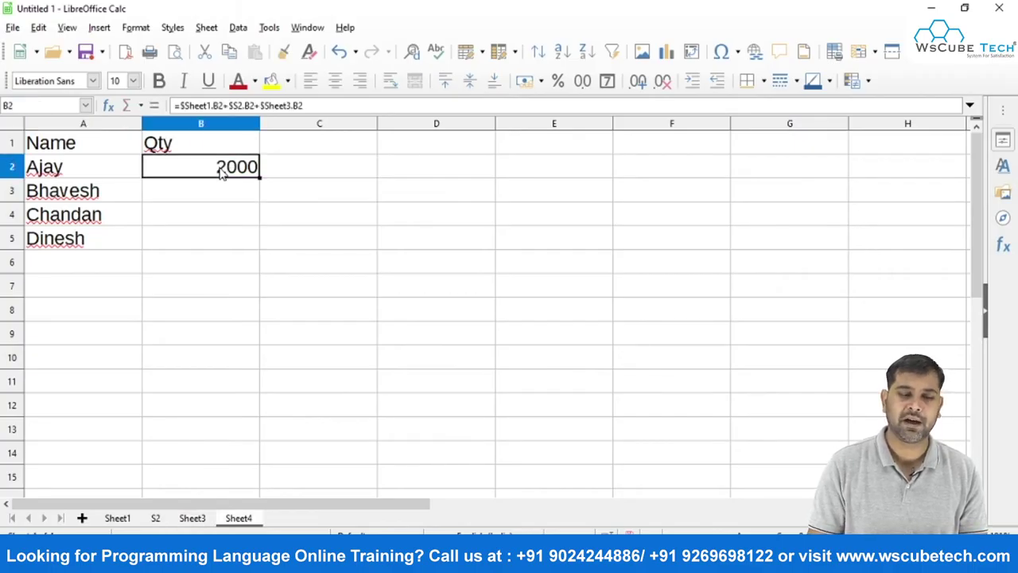
pyautogui.click(120, 519)
# Step: Back on Sheet4, show B2's formula =$Sheet1.B2+$S2.B2+$Sheet3.B2 zoomed in
pyautogui.click(155, 519)
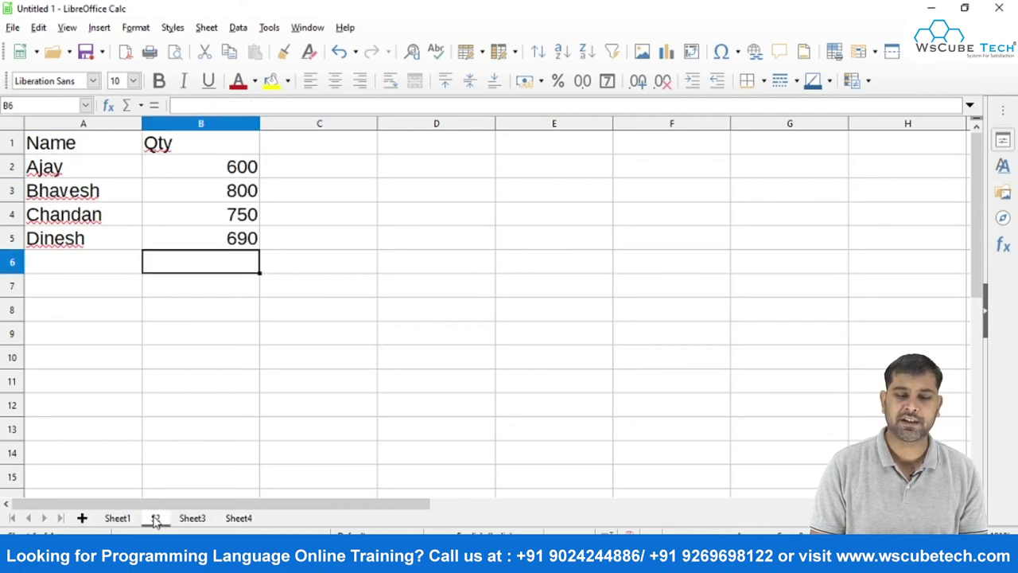
pyautogui.click(192, 519)
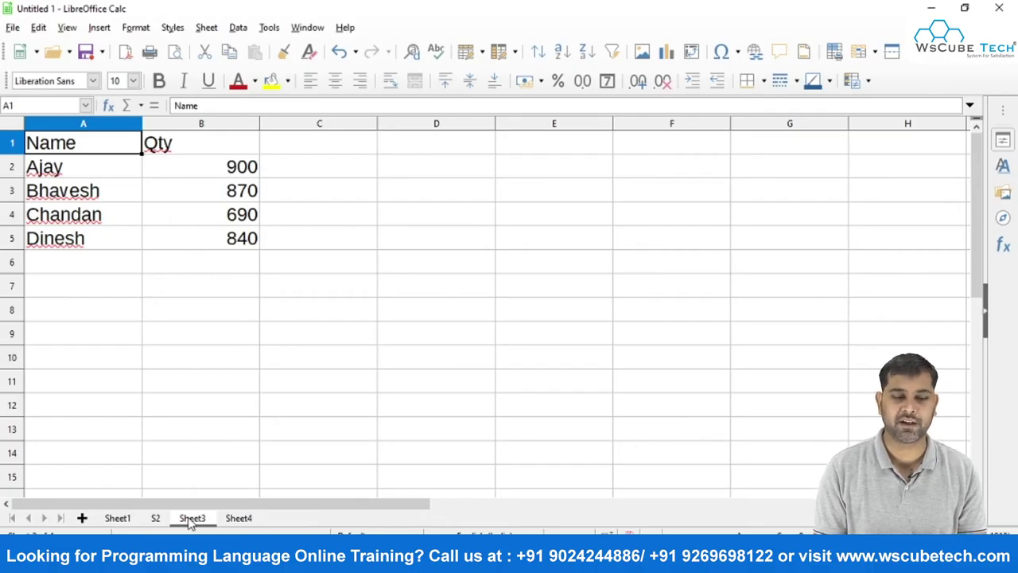
pyautogui.click(238, 520)
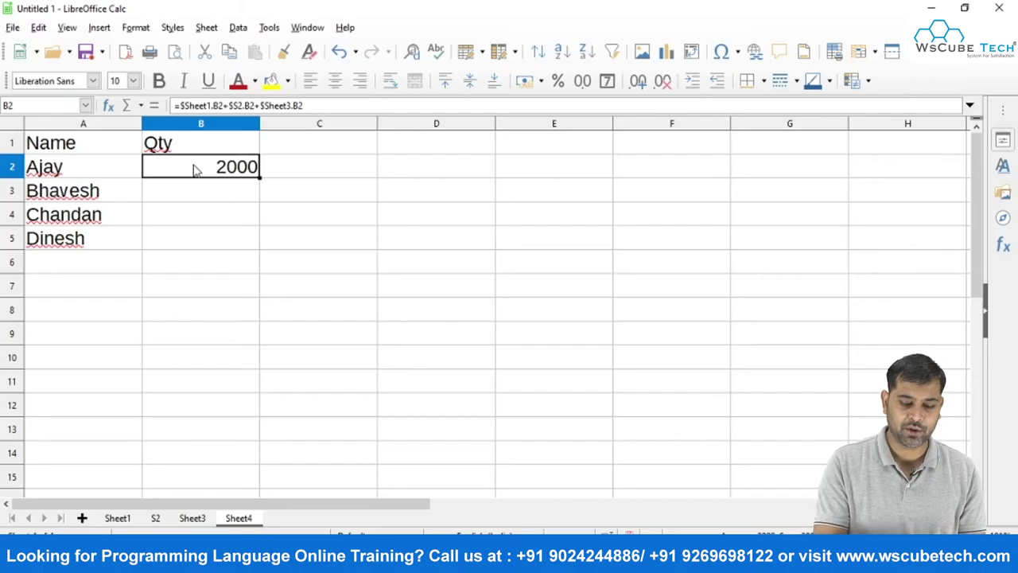
pyautogui.press('F2')
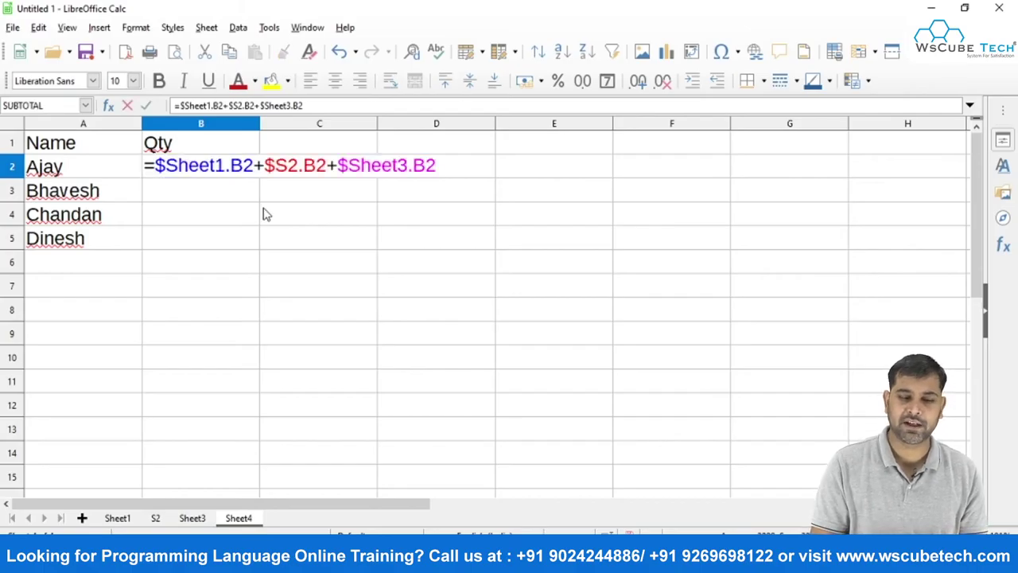
pyautogui.scroll(4, 266, 212)
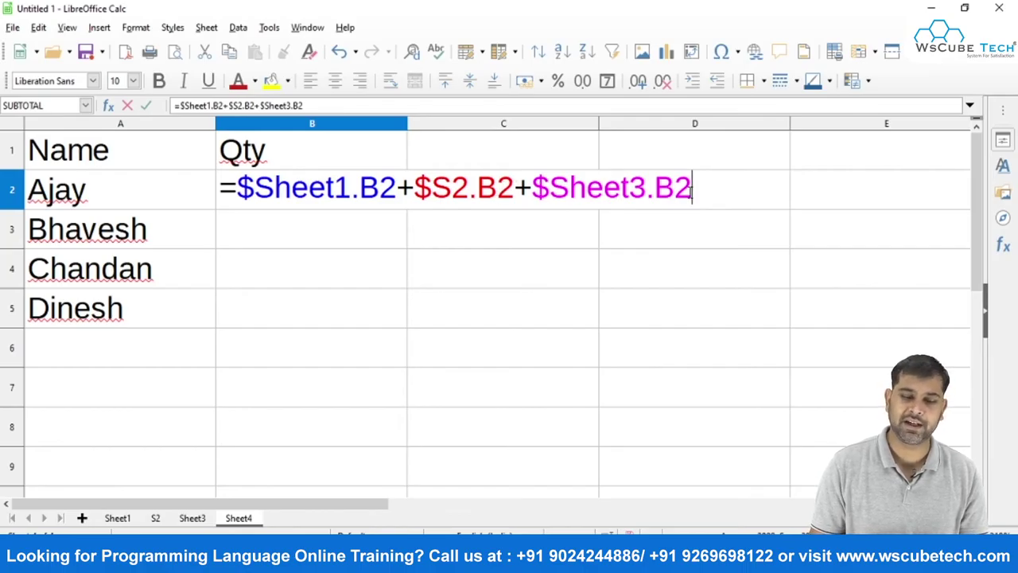
# Step: Fill B2's sum formula down to B5, giving totals 2270, 1890 and 2110, and review them
pyautogui.press('Return')
pyautogui.press('Up')
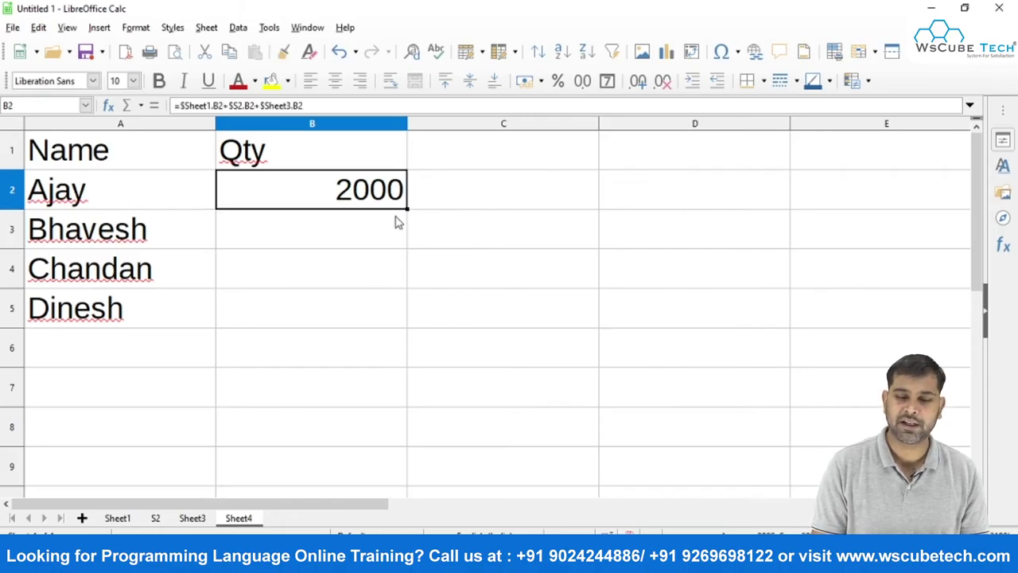
pyautogui.moveTo(405, 208); pyautogui.dragTo(403, 322)
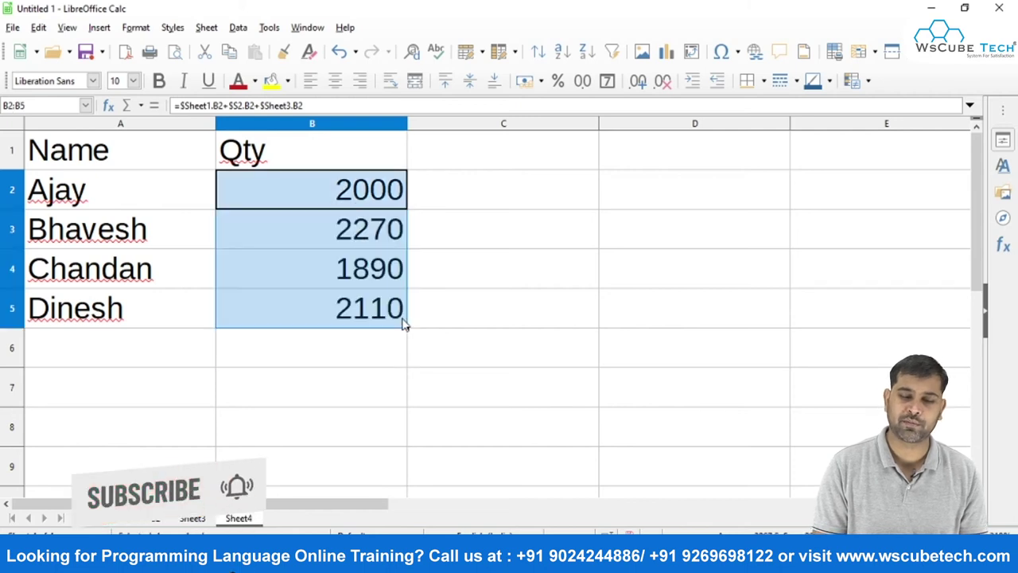
pyautogui.click(475, 275)
pyautogui.click(324, 207)
pyautogui.press('Down')
pyautogui.press('Down')
pyautogui.press('Down')
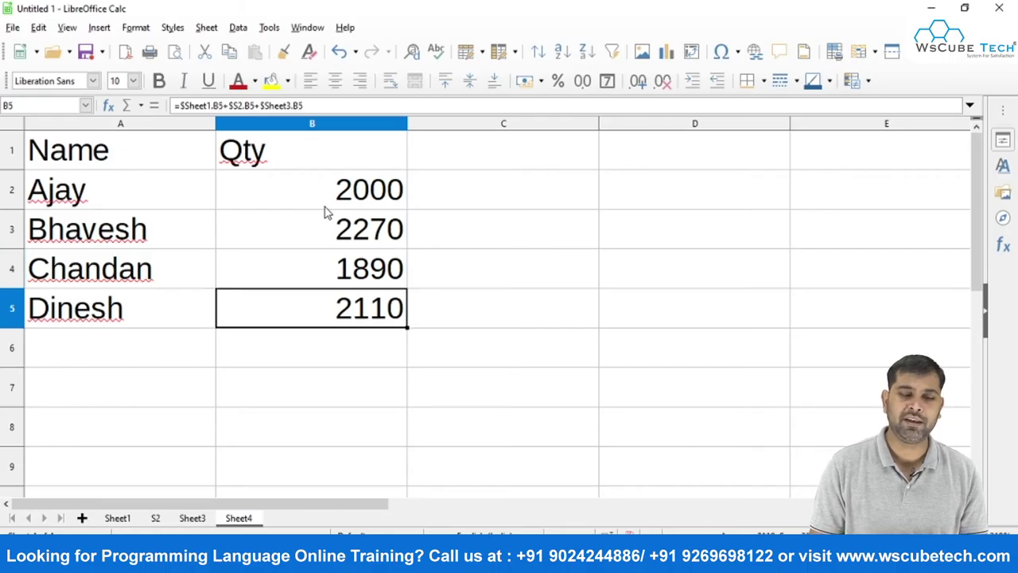
pyautogui.press('Up')
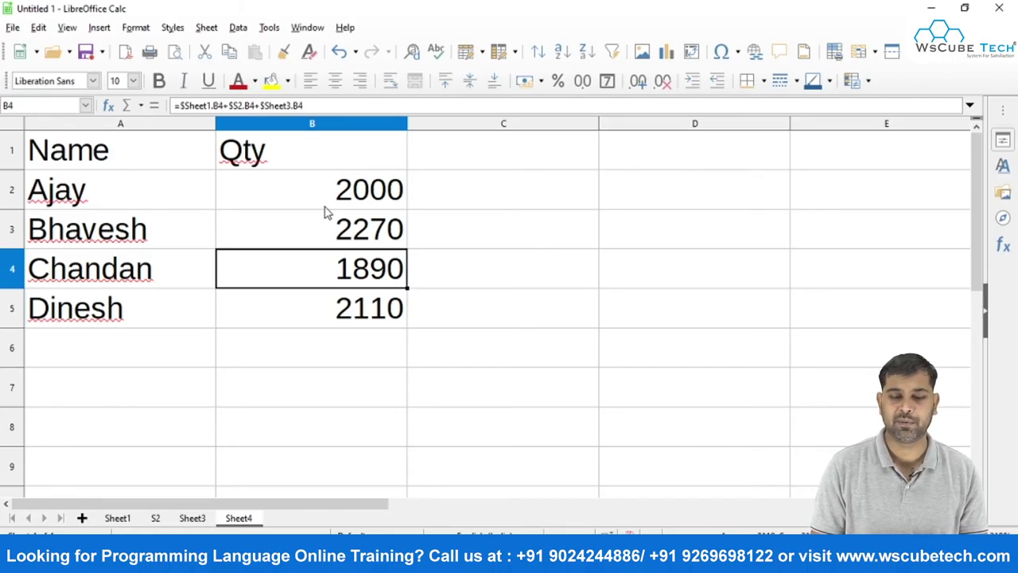
pyautogui.press('Up')
pyautogui.press('Up')
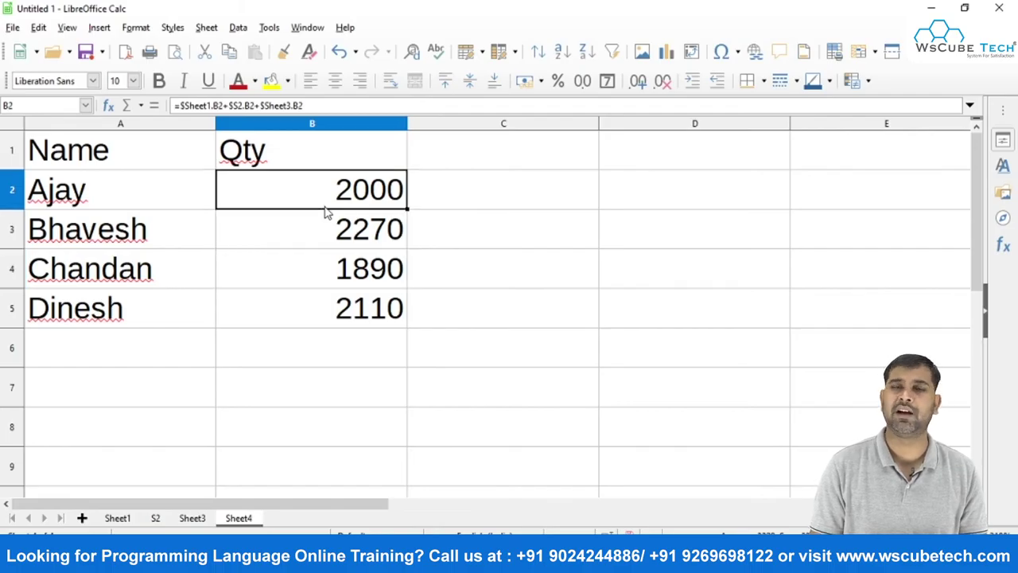
pyautogui.press('Down')
pyautogui.press('Down')
pyautogui.press('Down')
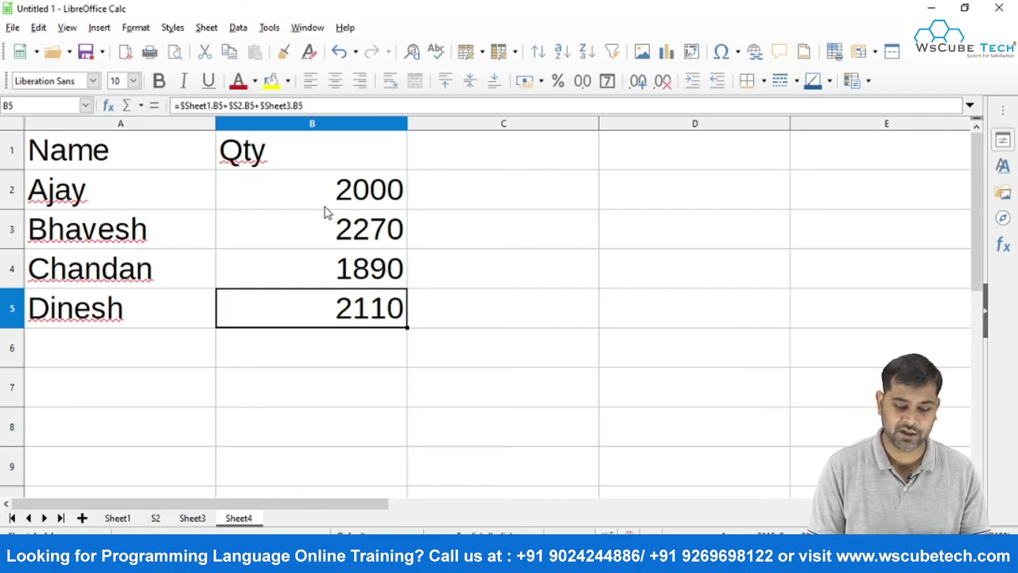
# Step: Save the workbook as sampledata.ods, then create a new blank spreadsheet
pyautogui.hotkey('ctrl', 's')
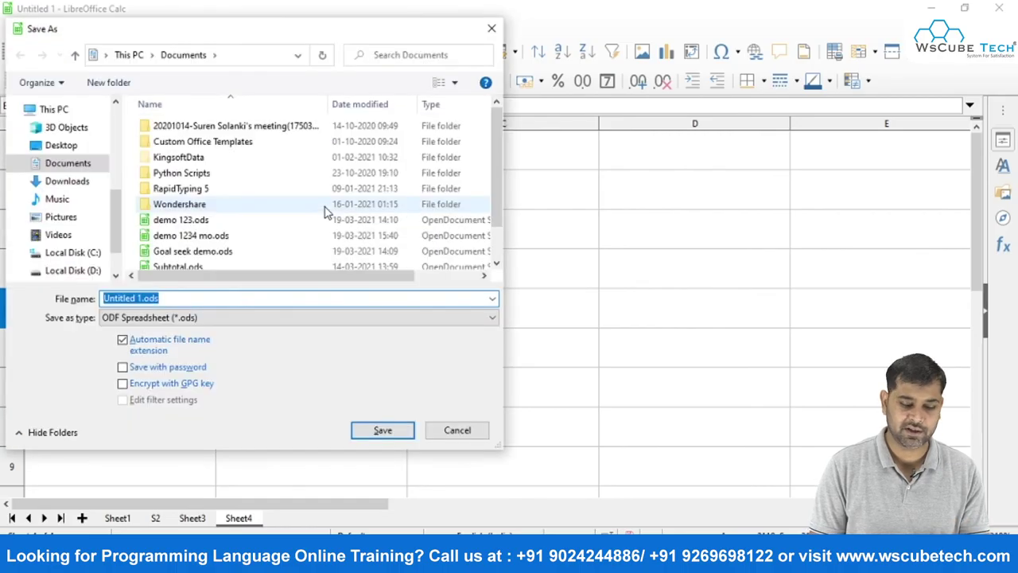
pyautogui.write('sampledata')
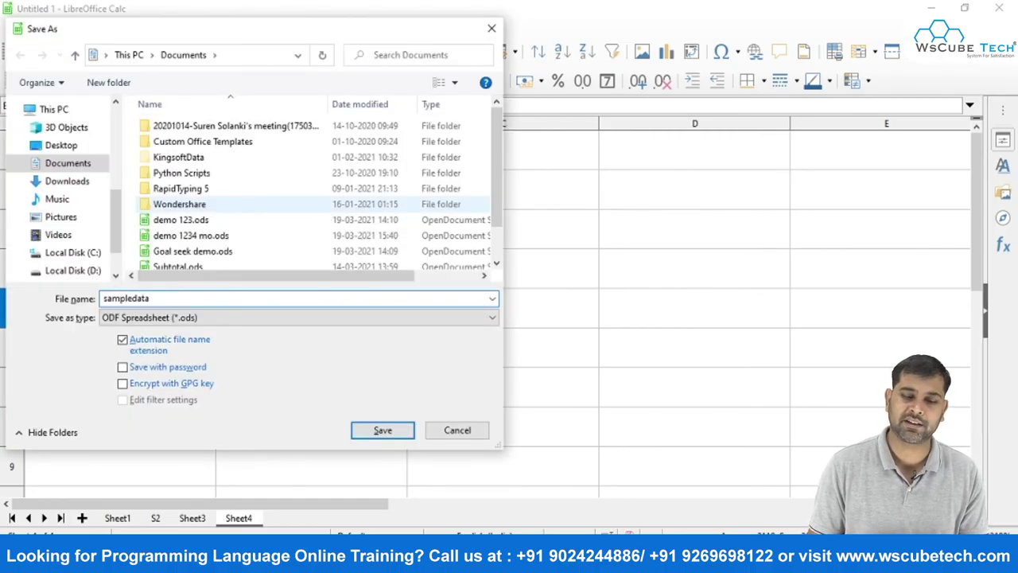
pyautogui.press('Return')
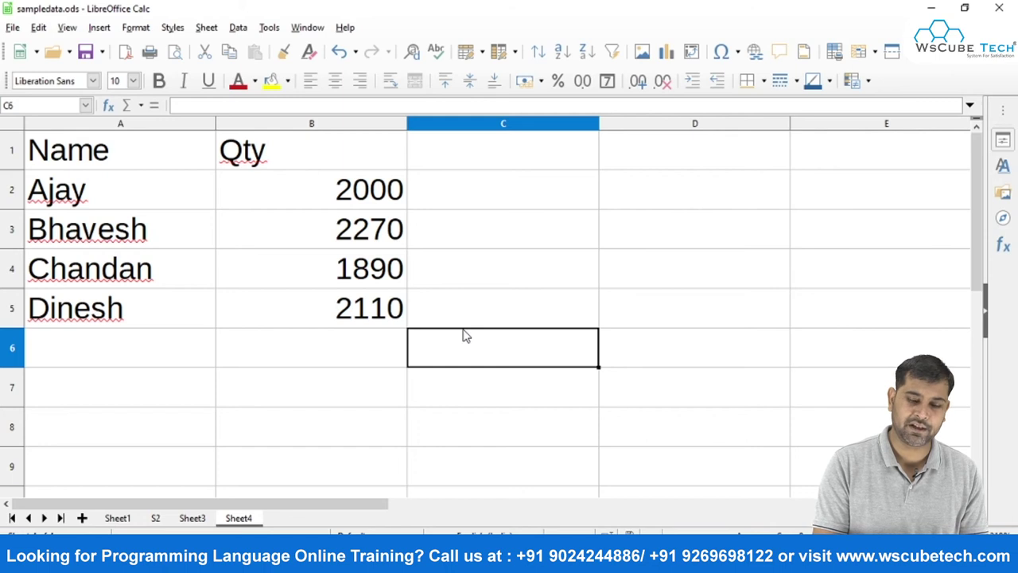
pyautogui.hotkey('ctrl', 'n')
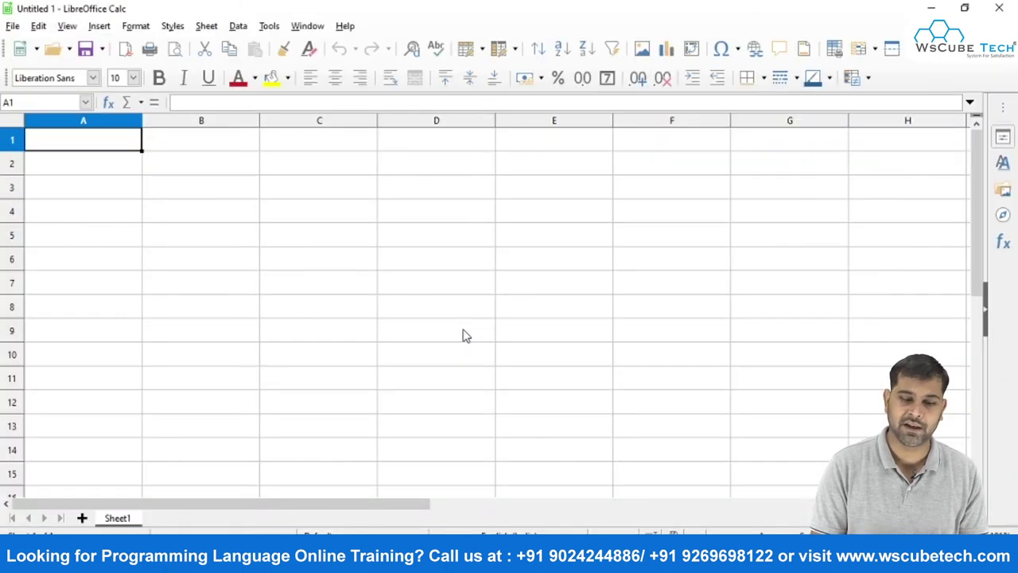
# Step: In sampledata.ods, copy the Name/Qty table A1:B5
pyautogui.hotkey('ctrl', 'w')
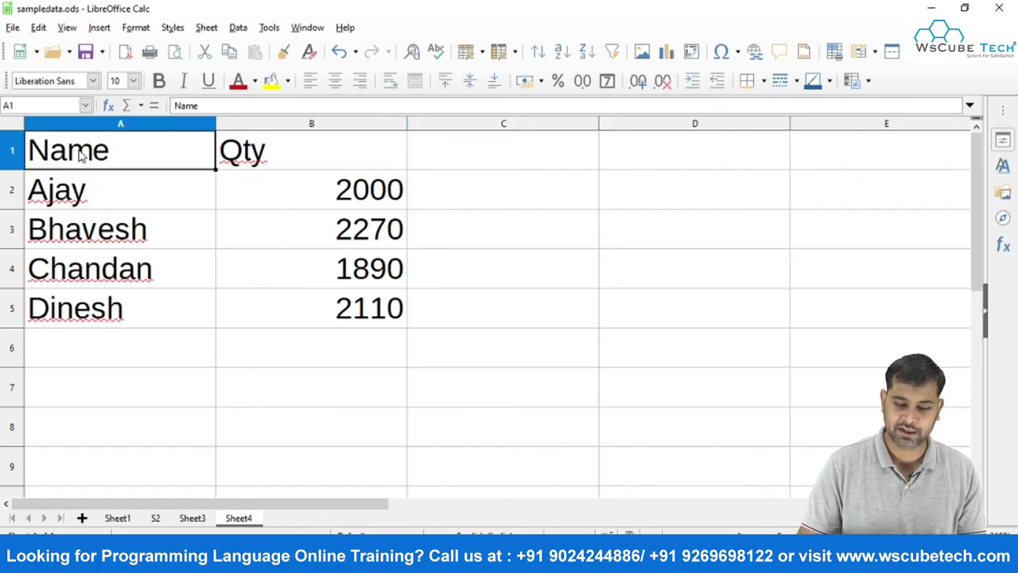
pyautogui.hotkey('shift', 'Down')
pyautogui.hotkey('shift', 'Down')
pyautogui.hotkey('shift', 'Down')
pyautogui.hotkey('shift', 'Down')
pyautogui.hotkey('shift', 'Right')
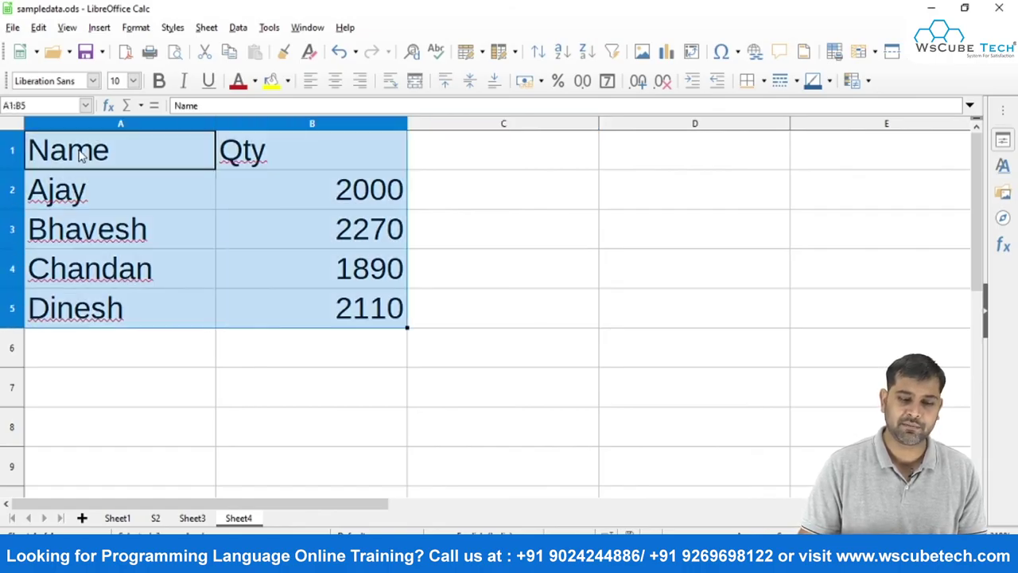
pyautogui.hotkey('ctrl', 'c')
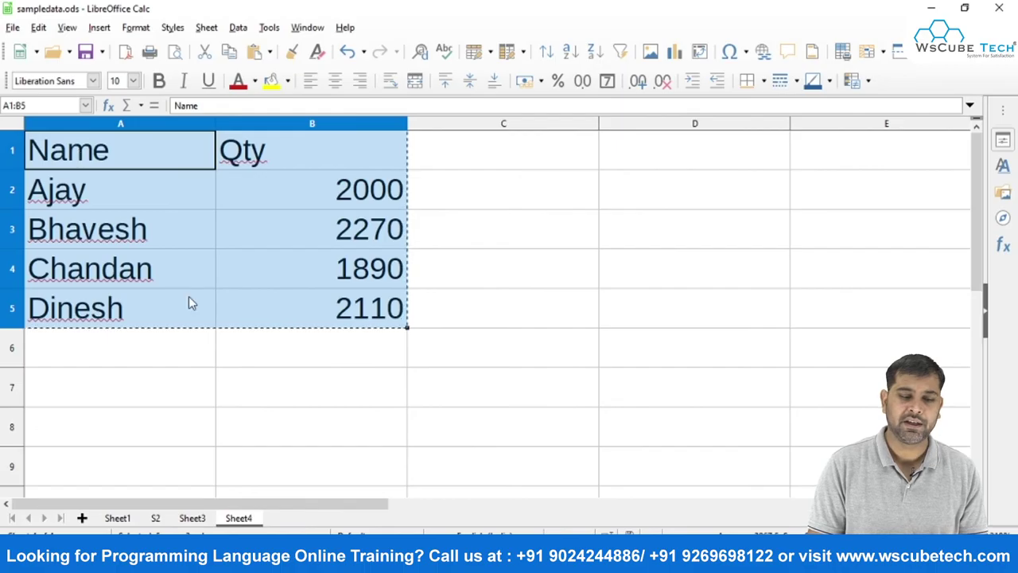
pyautogui.click(125, 304)
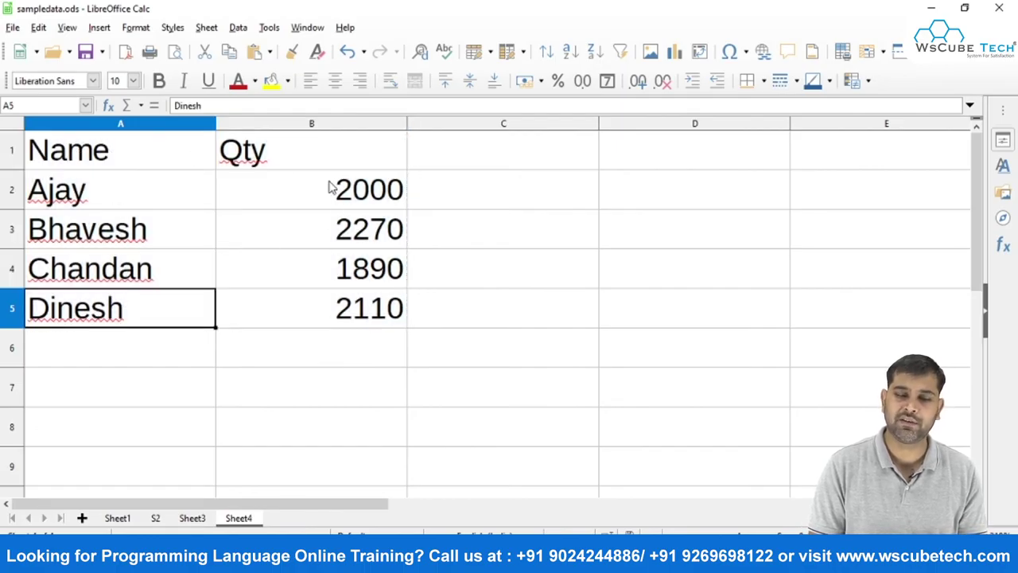
pyautogui.click(95, 159)
pyautogui.hotkey('shift', 'Right')
pyautogui.hotkey('shift', 'Down')
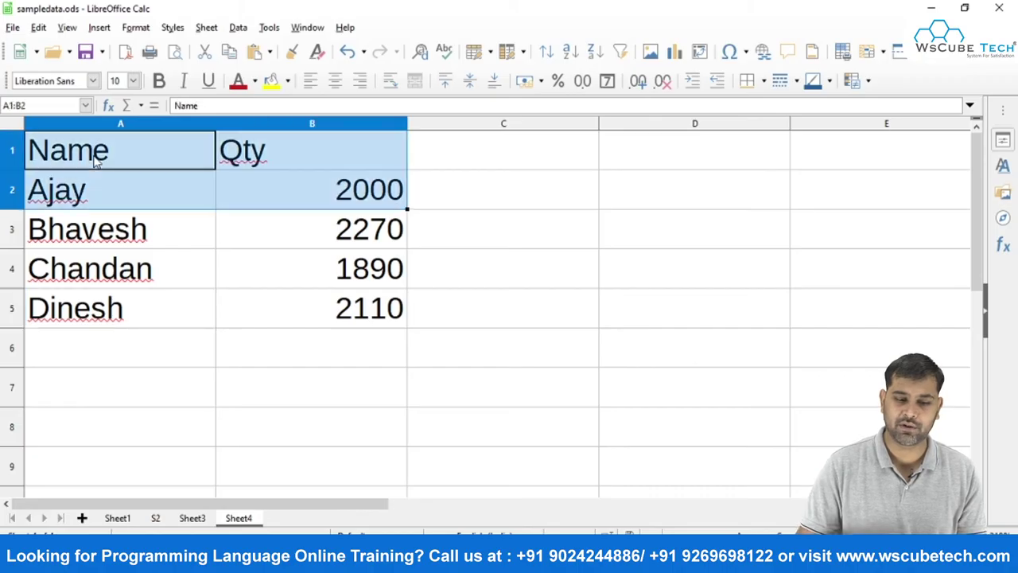
pyautogui.hotkey('shift', 'Down')
pyautogui.hotkey('shift', 'Down')
pyautogui.hotkey('shift', 'Down')
pyautogui.hotkey('ctrl', 'c')
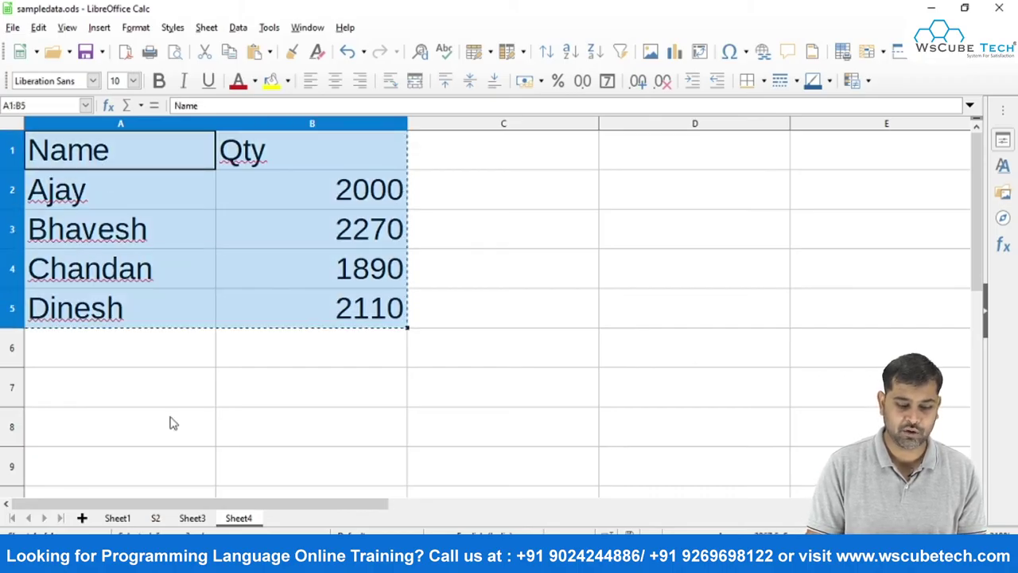
# Step: Paste the table into Untitled 1 and clear its Qty values B2:B5
pyautogui.hotkey('ctrl', 'n')
pyautogui.hotkey('ctrl', 'v')
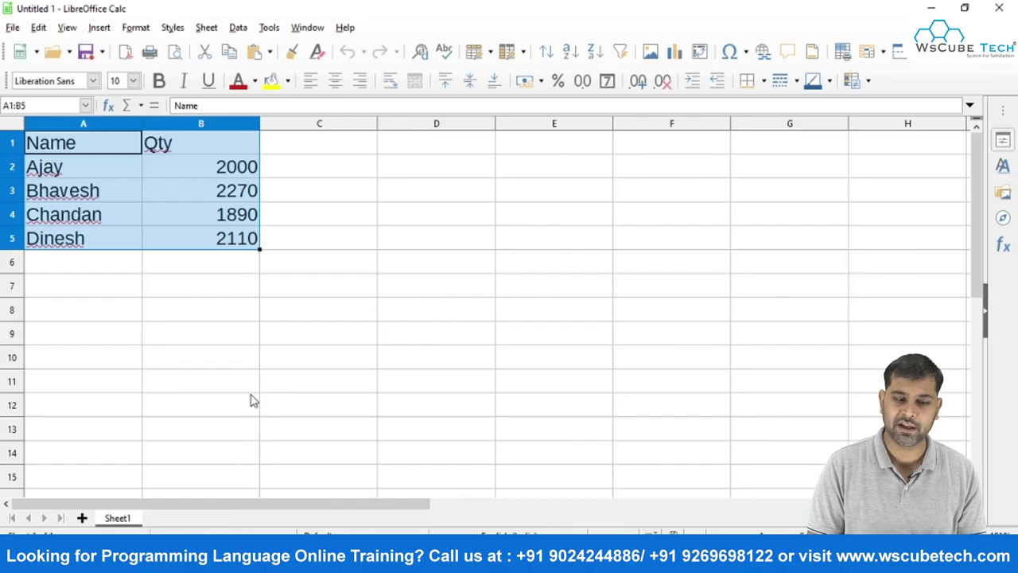
pyautogui.click(185, 293)
pyautogui.click(204, 175)
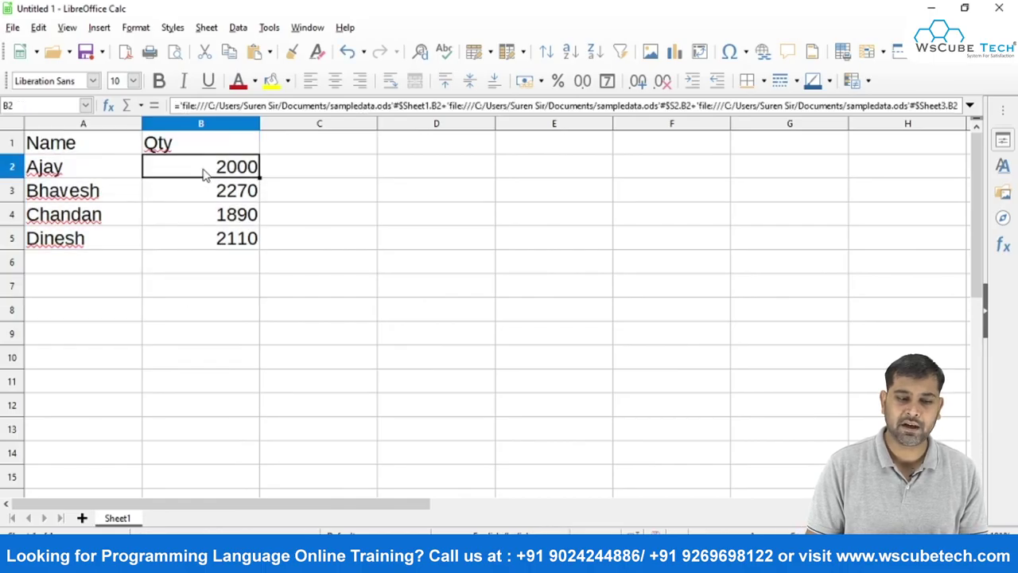
pyautogui.hotkey('shift', 'Down')
pyautogui.hotkey('shift', 'Down')
pyautogui.hotkey('shift', 'Down')
pyautogui.hotkey('shift', 'Down')
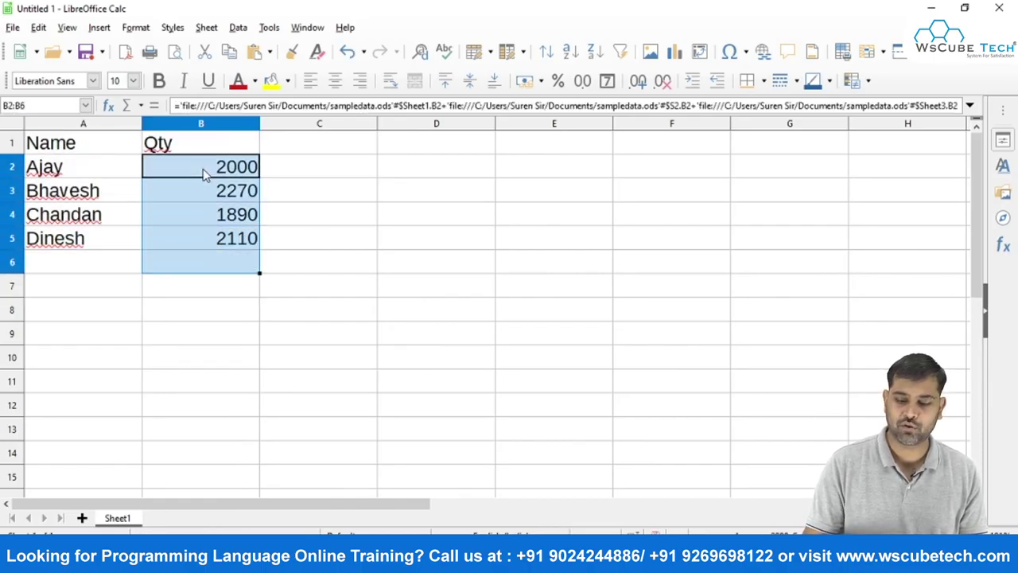
pyautogui.press('Delete')
pyautogui.click(203, 174)
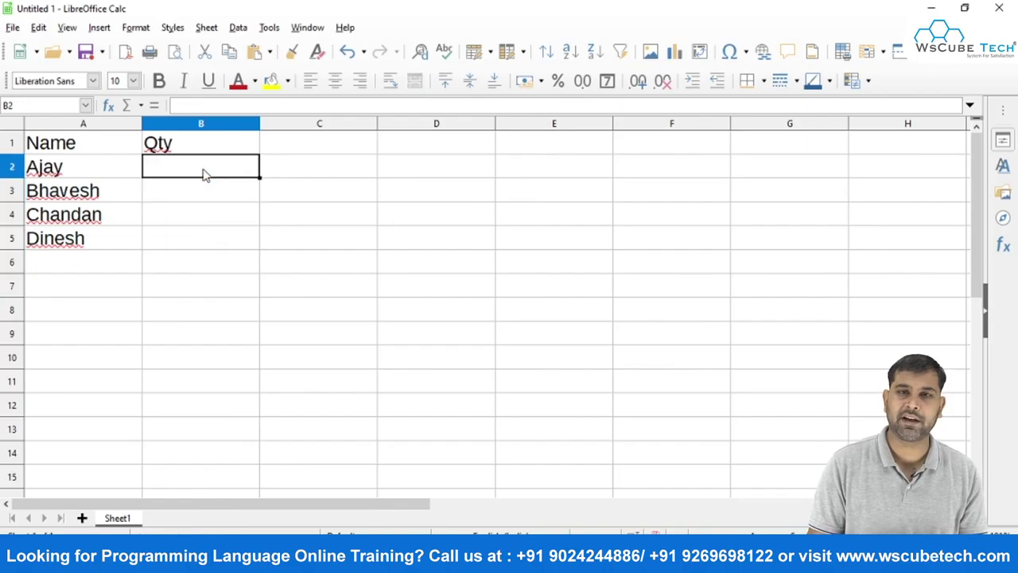
pyautogui.press('Up')
pyautogui.press('Left')
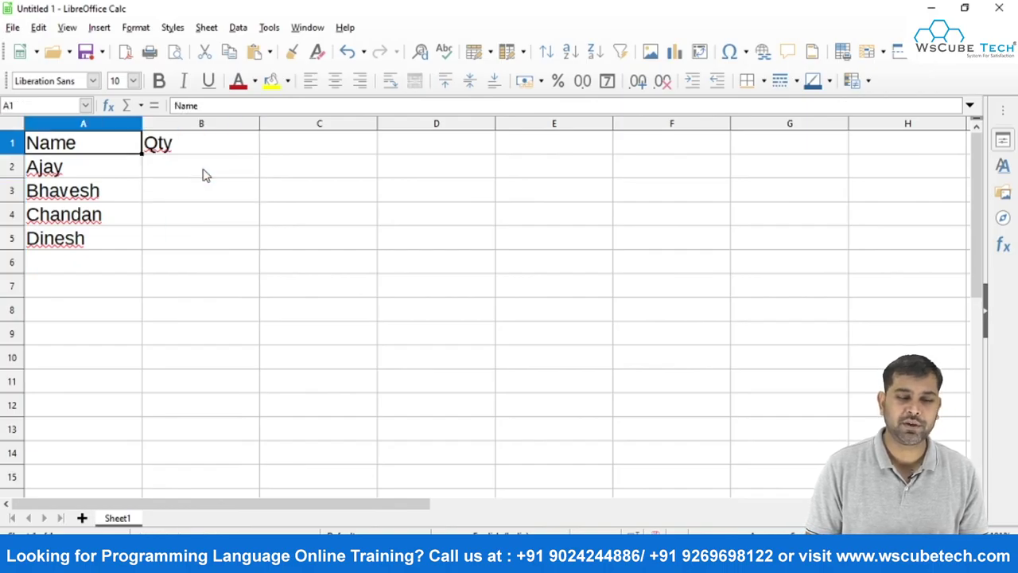
pyautogui.press('Down')
pyautogui.press('Right')
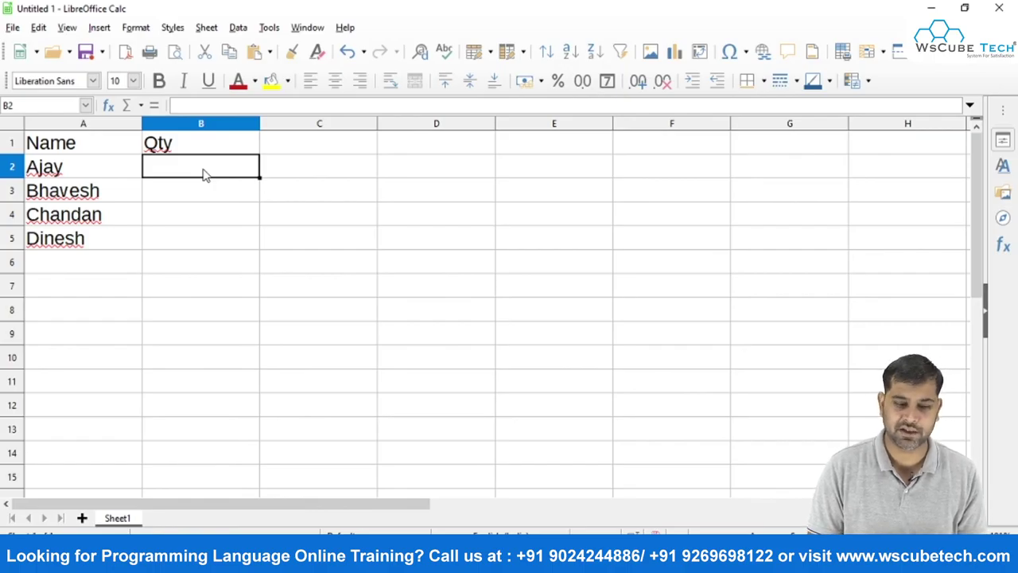
# Step: Save the new workbook under the file name 'democalc link'
pyautogui.hotkey('ctrl', 's')
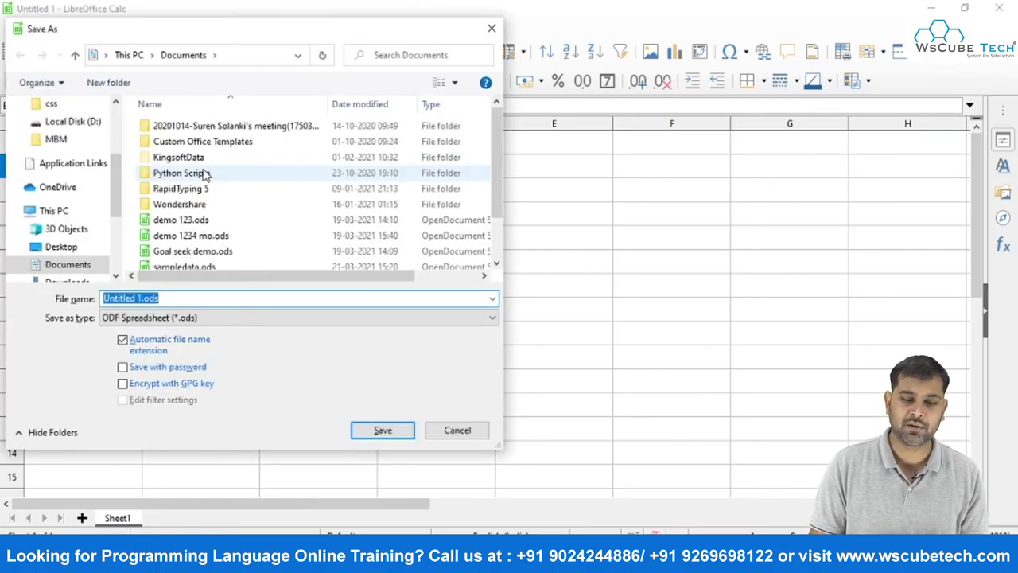
pyautogui.write('d')
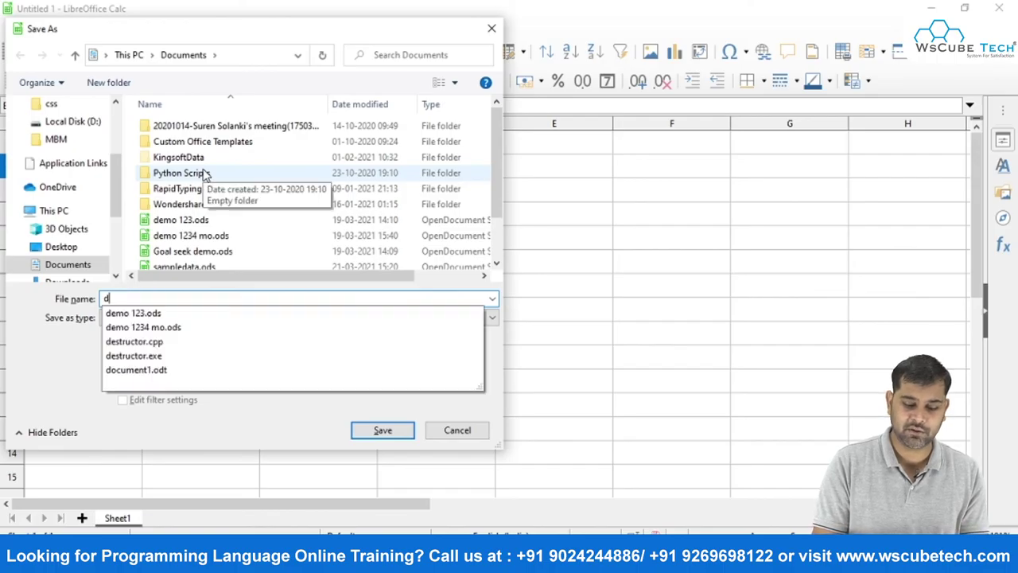
pyautogui.write('emo')
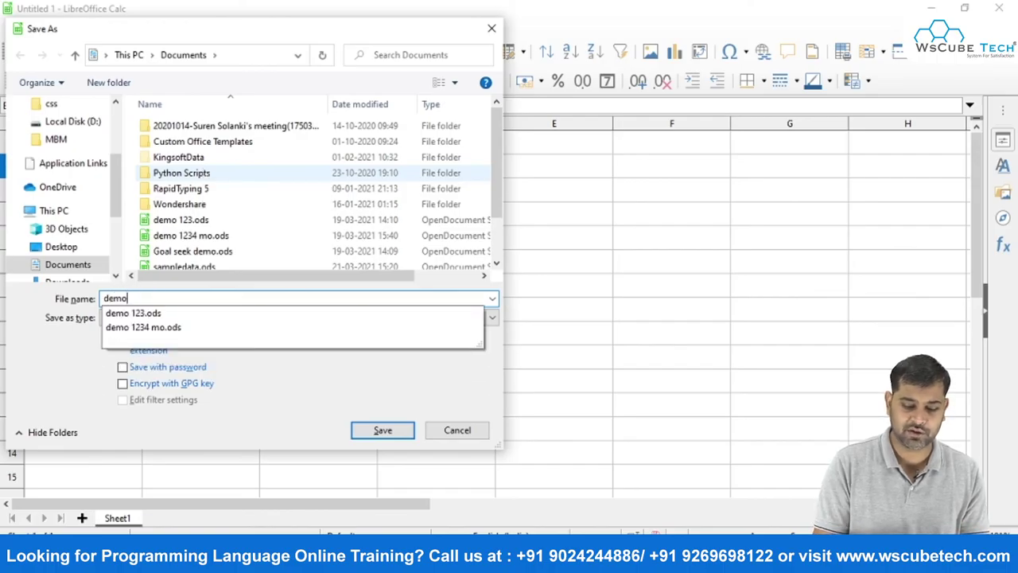
pyautogui.write('calc link')
pyautogui.press('Return')
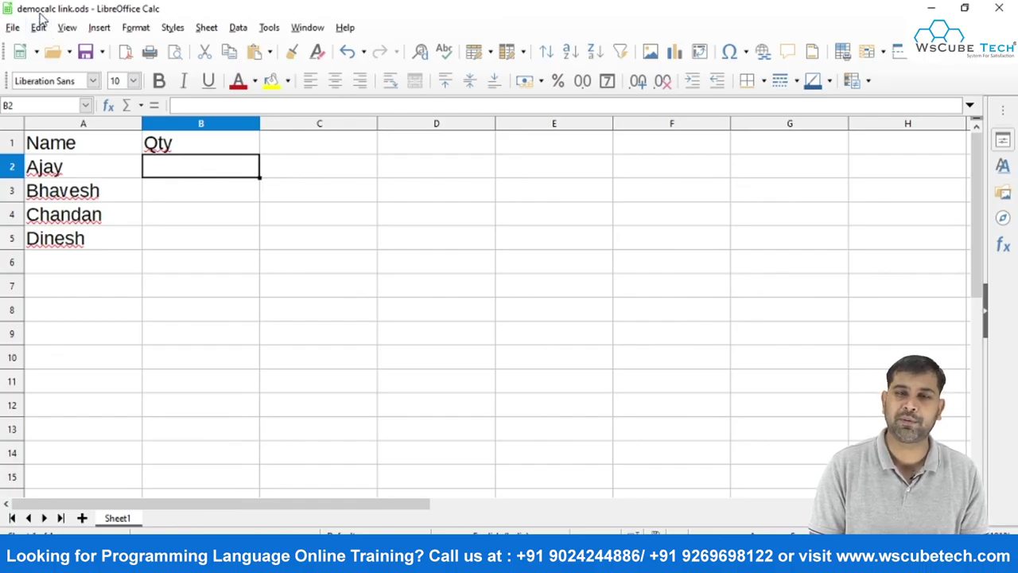
# Step: Start a link formula in B2 pointing to sampledata.ods, then cancel it
pyautogui.click(241, 247)
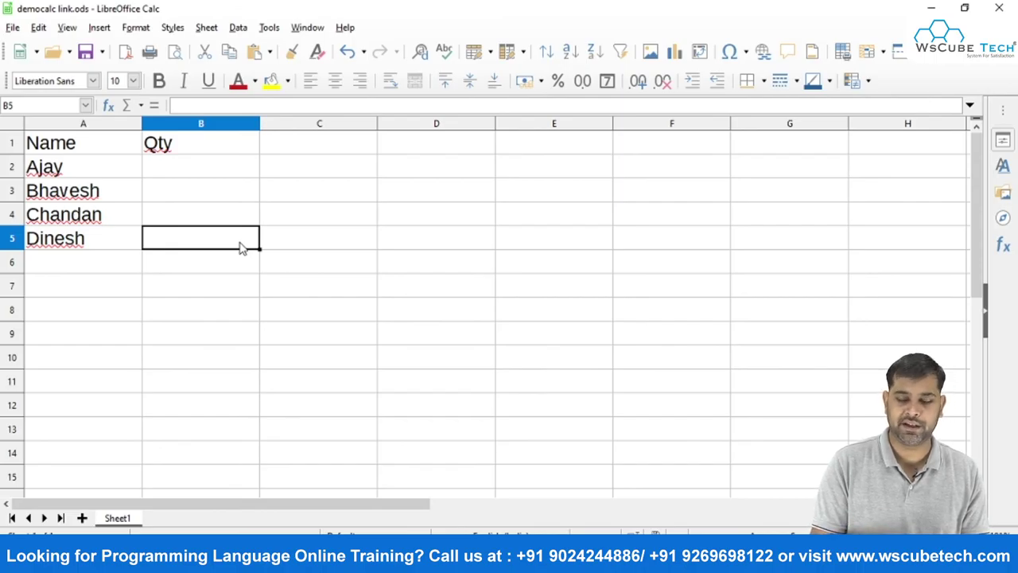
pyautogui.click(203, 163)
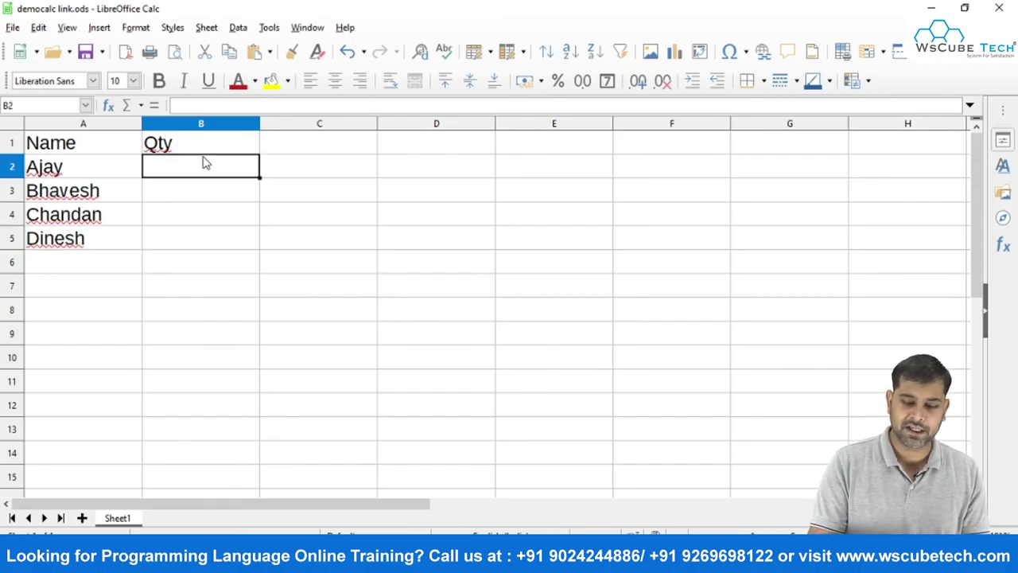
pyautogui.write('=')
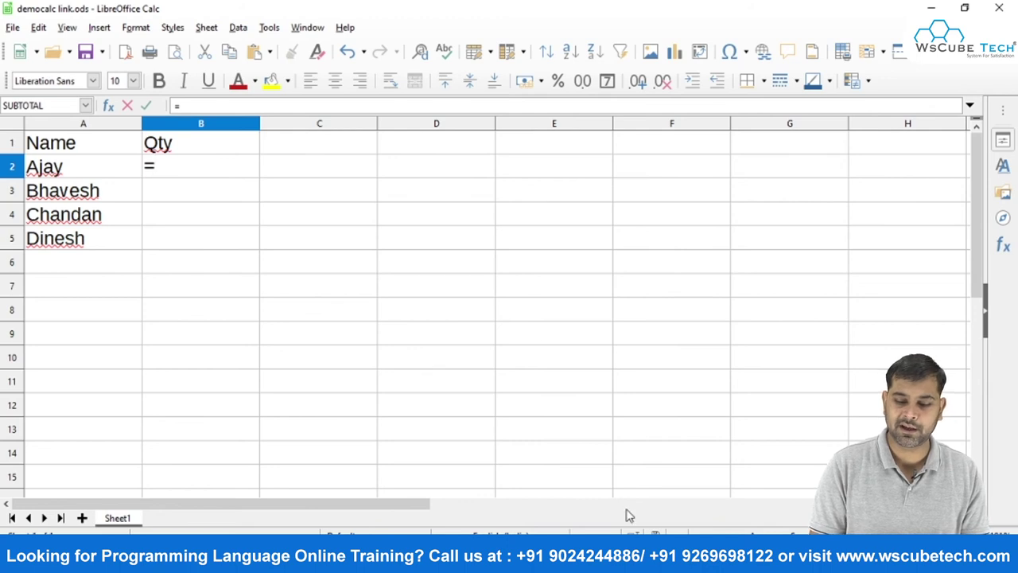
pyautogui.moveTo(640, 561)
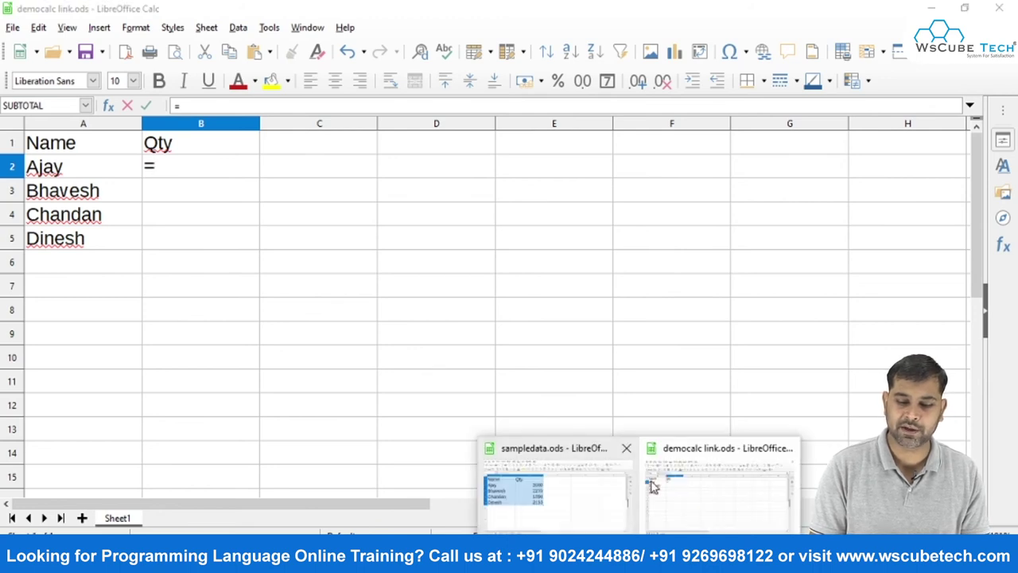
pyautogui.click(570, 480)
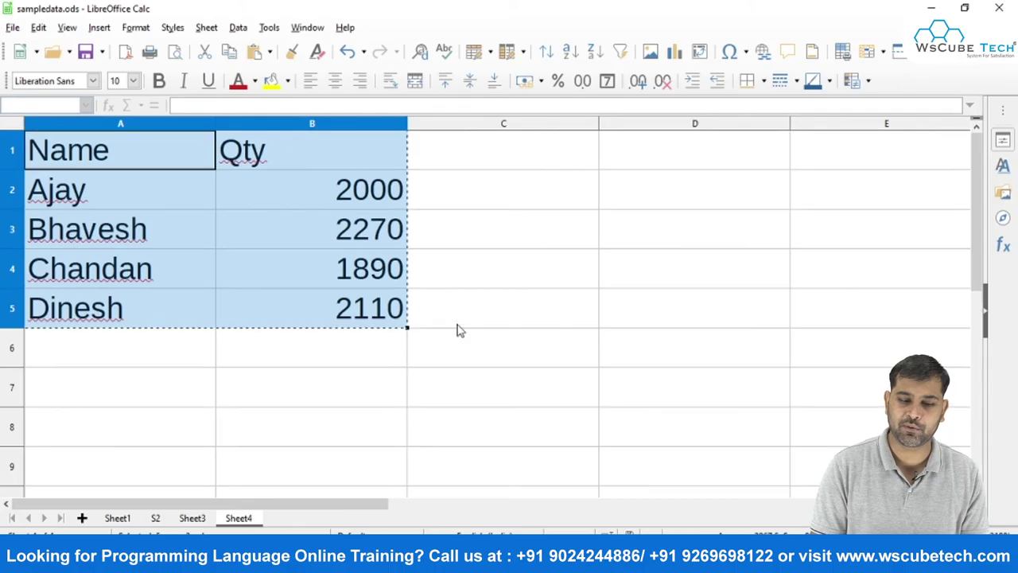
pyautogui.click(332, 198)
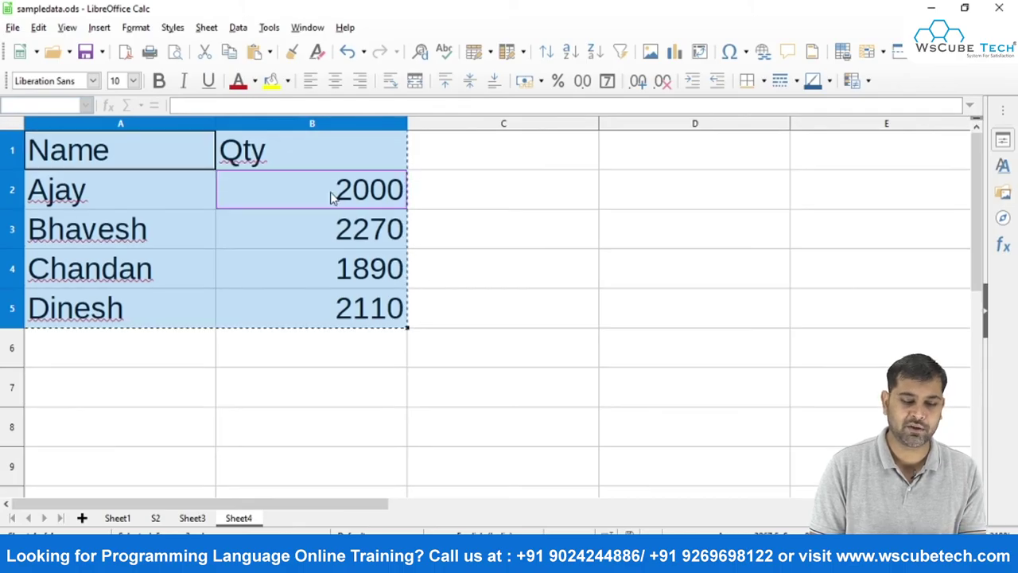
pyautogui.press('Escape')
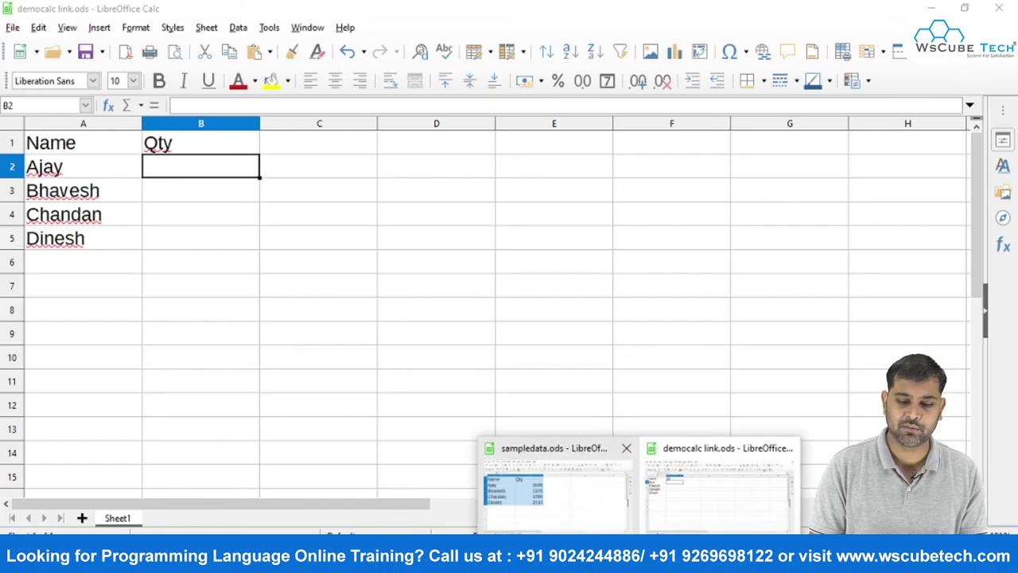
pyautogui.click(564, 512)
pyautogui.click(477, 397)
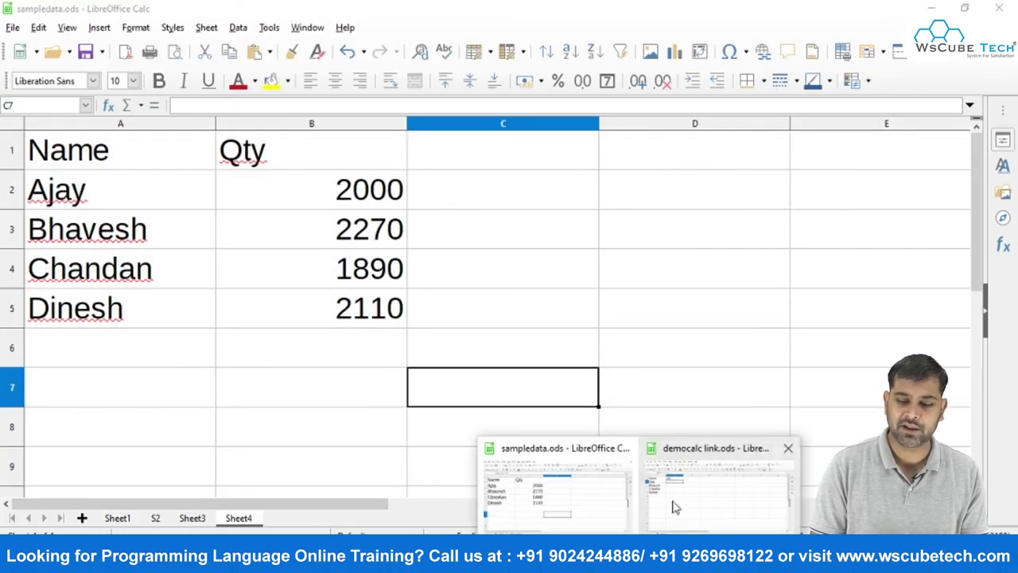
pyautogui.click(675, 503)
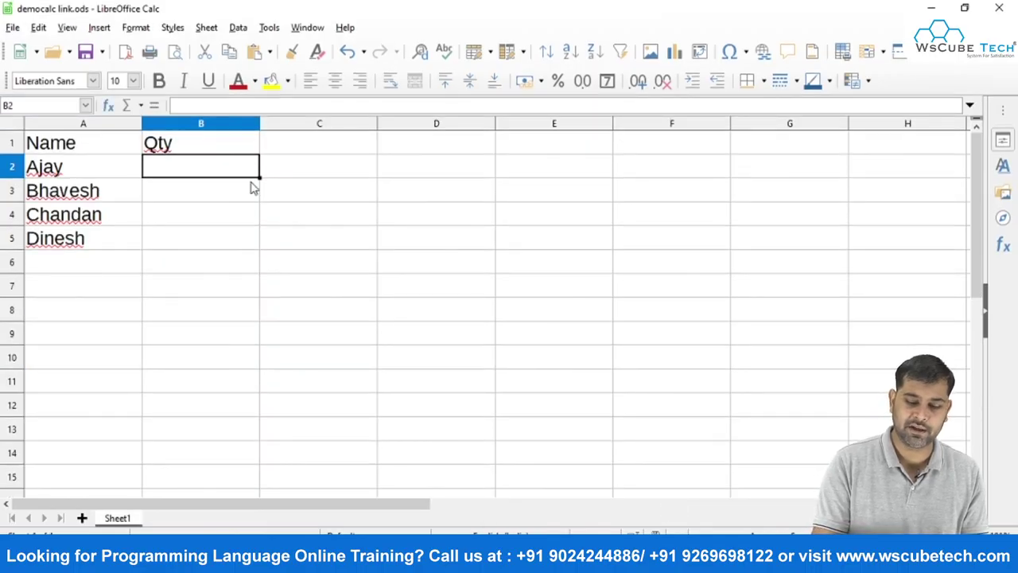
# Step: Link B2 to Sheet4's B2 in sampledata.ods, showing 2000
pyautogui.write('=')
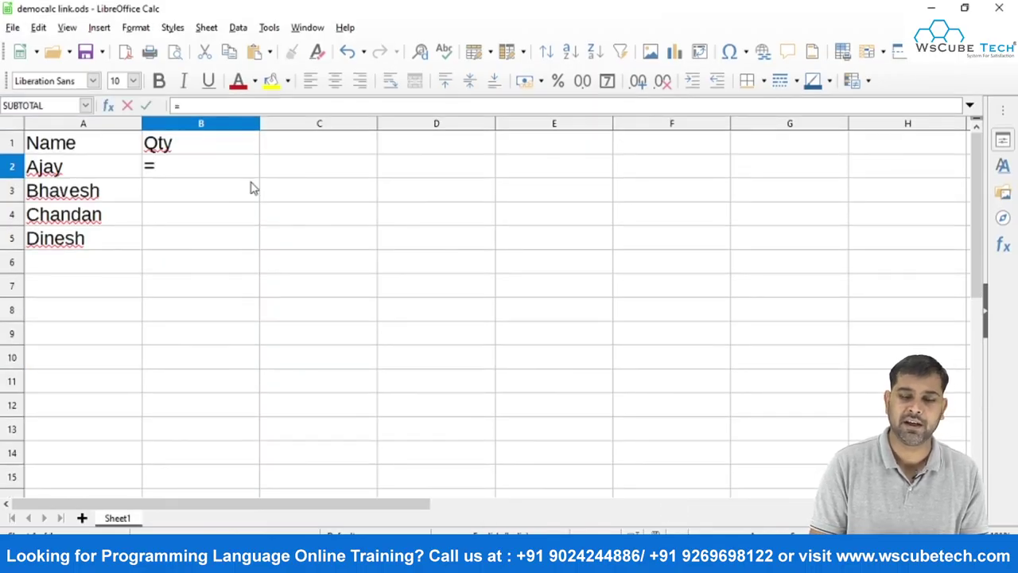
pyautogui.moveTo(560, 517)
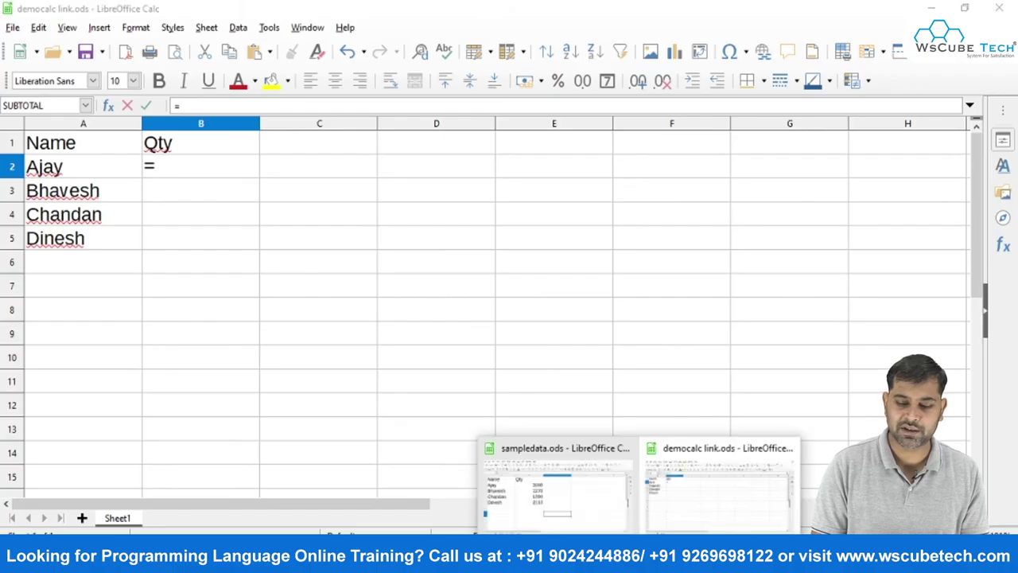
pyautogui.click(541, 503)
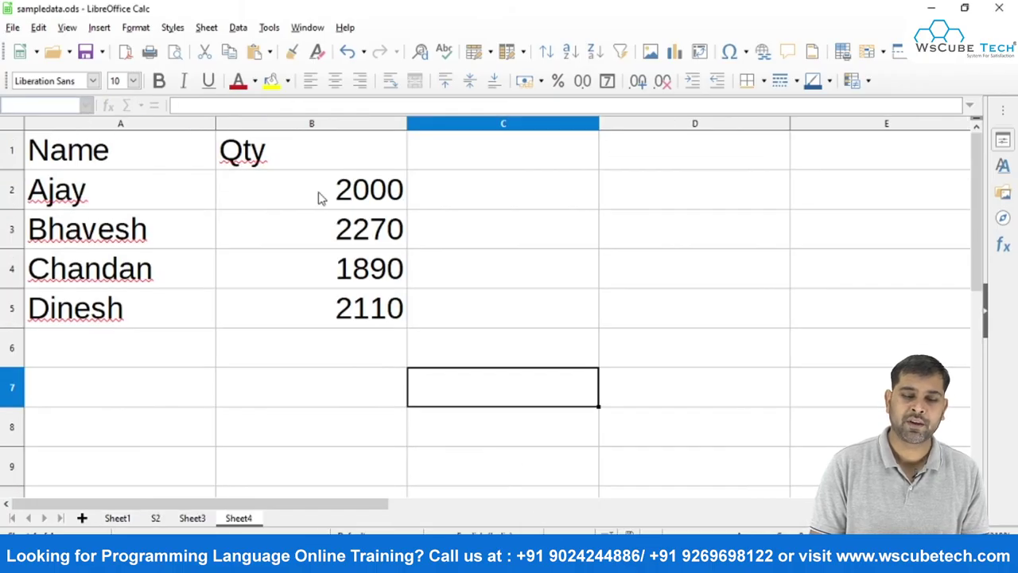
pyautogui.click(319, 198)
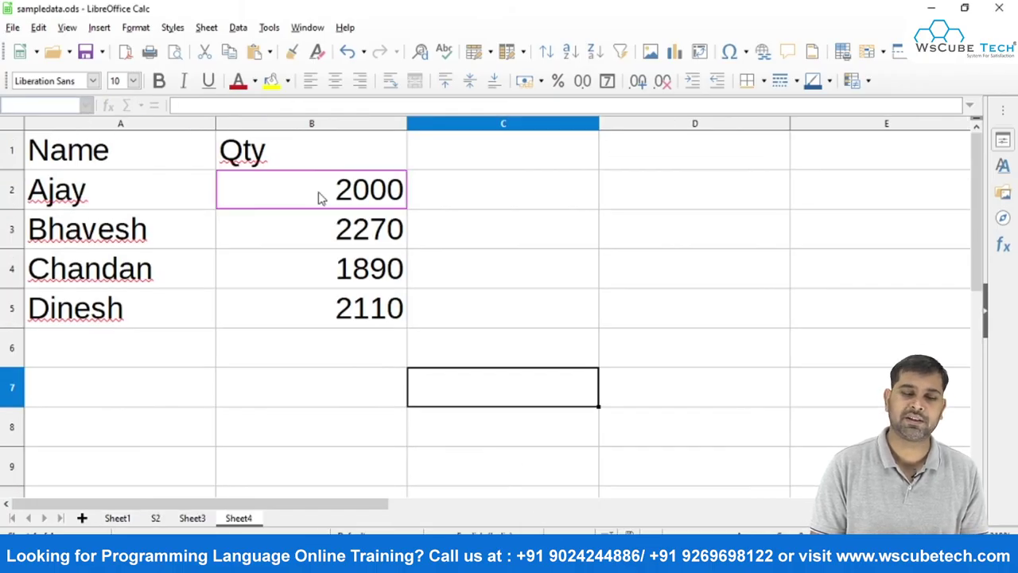
pyautogui.press('Return')
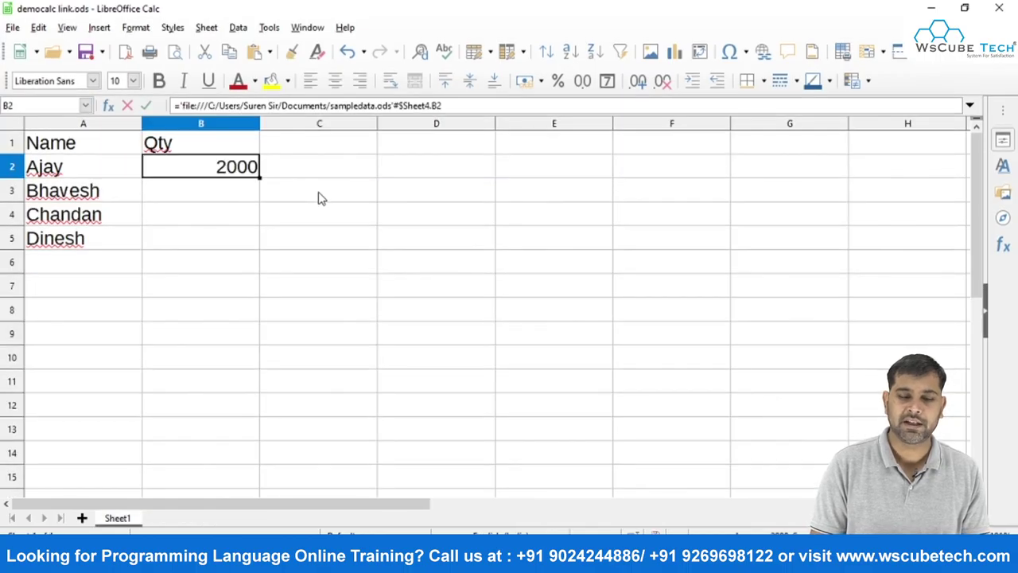
pyautogui.click(229, 197)
pyautogui.click(206, 169)
pyautogui.doubleClick(205, 169)
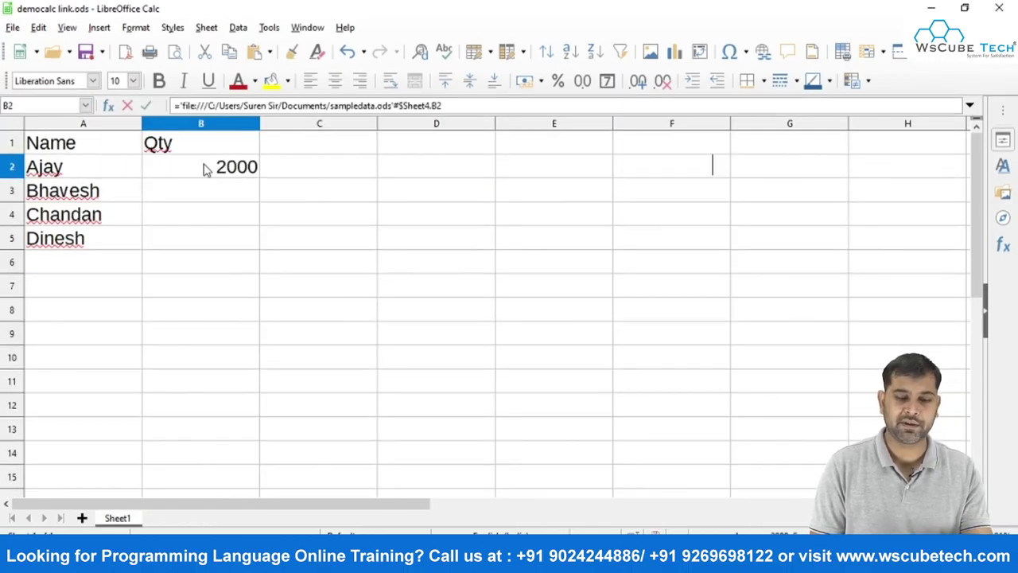
pyautogui.keyDown('ctrl'); pyautogui.scroll(1, 334, 260); pyautogui.keyUp('ctrl')
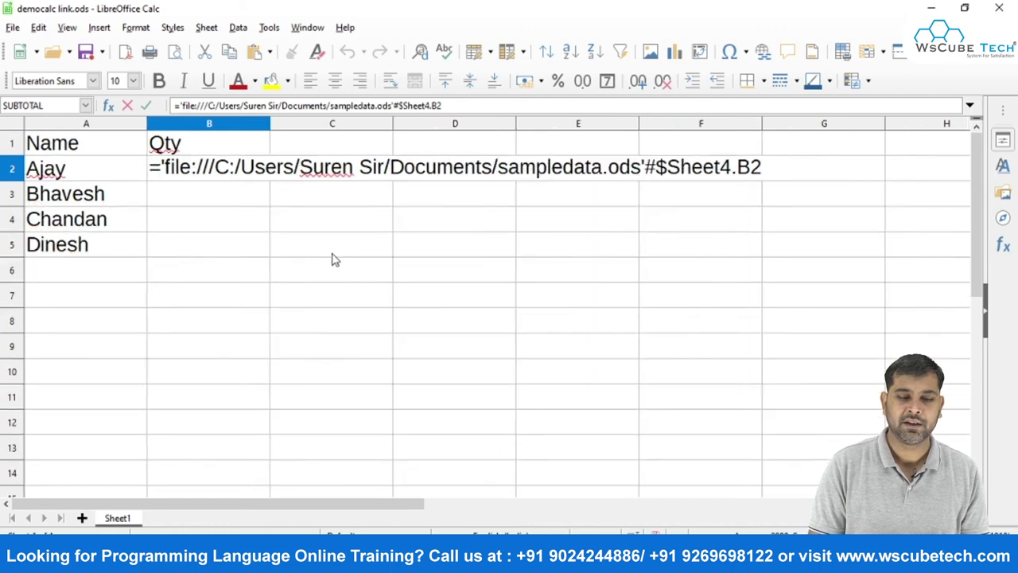
pyautogui.keyDown('ctrl'); pyautogui.scroll(1, 334, 261); pyautogui.keyUp('ctrl')
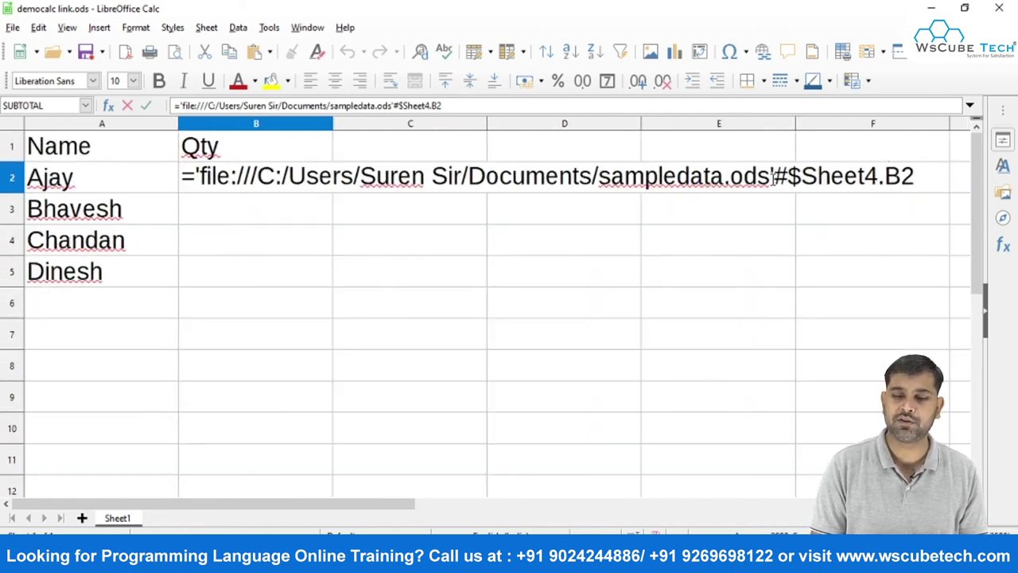
pyautogui.moveTo(598, 176); pyautogui.dragTo(744, 176)
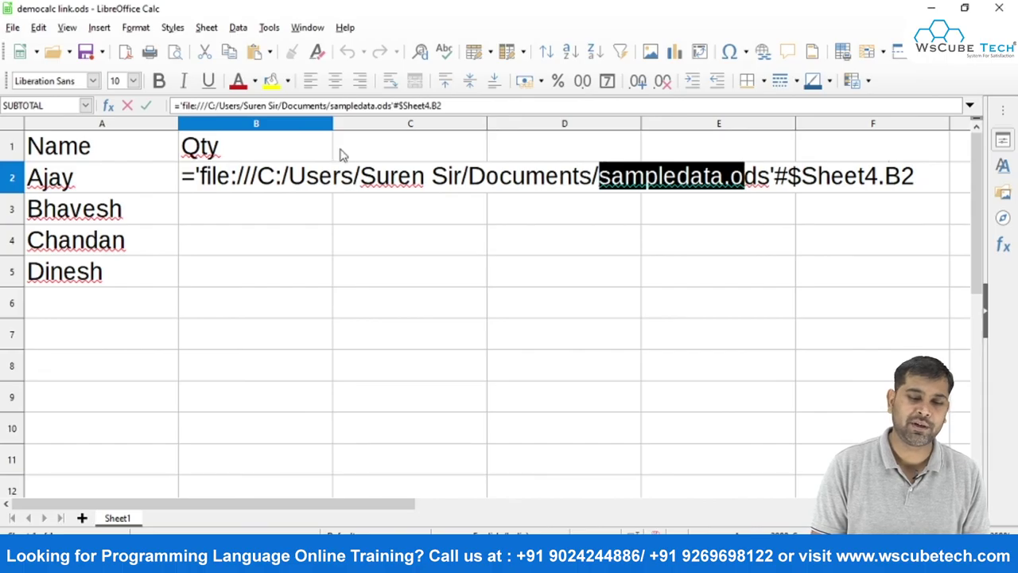
pyautogui.moveTo(200, 175)
pyautogui.mouseDown()
pyautogui.moveTo(463, 176)
pyautogui.moveTo(739, 162)
pyautogui.mouseUp()
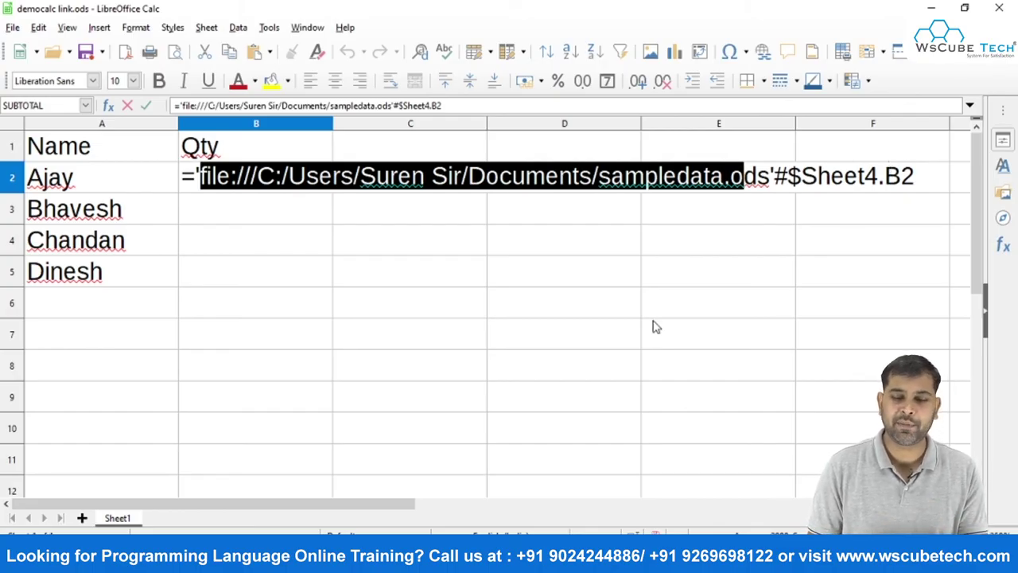
pyautogui.press('Return')
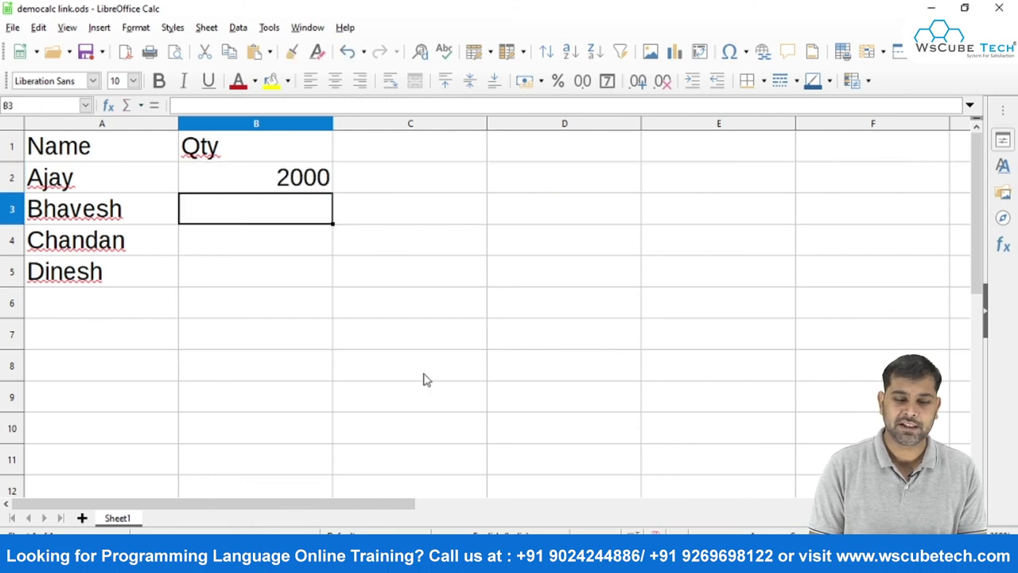
# Step: Compare the source cell B2 on Sheet4 of sampledata.ods with democalc link.ods
pyautogui.click(335, 300)
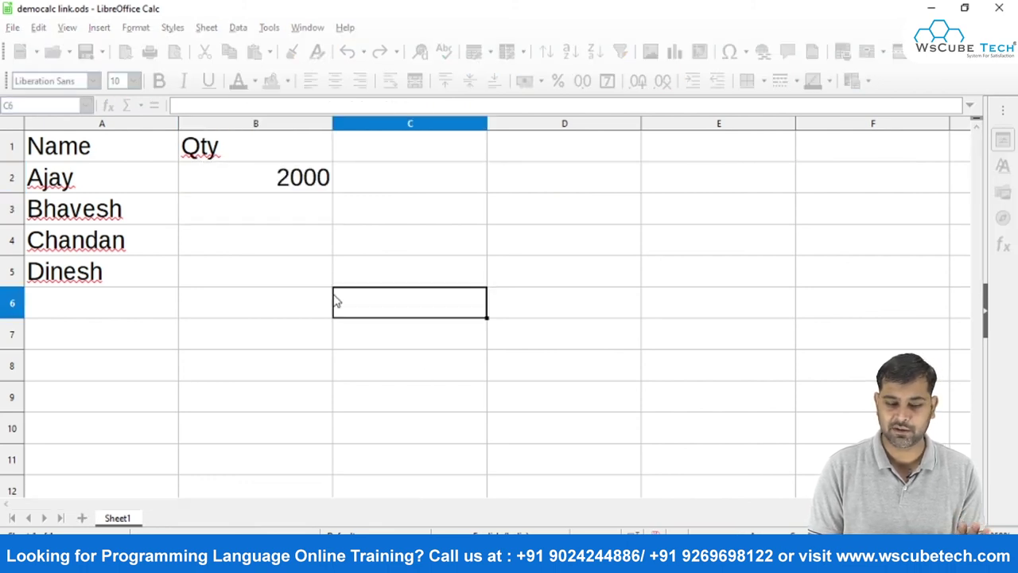
pyautogui.moveTo(641, 560)
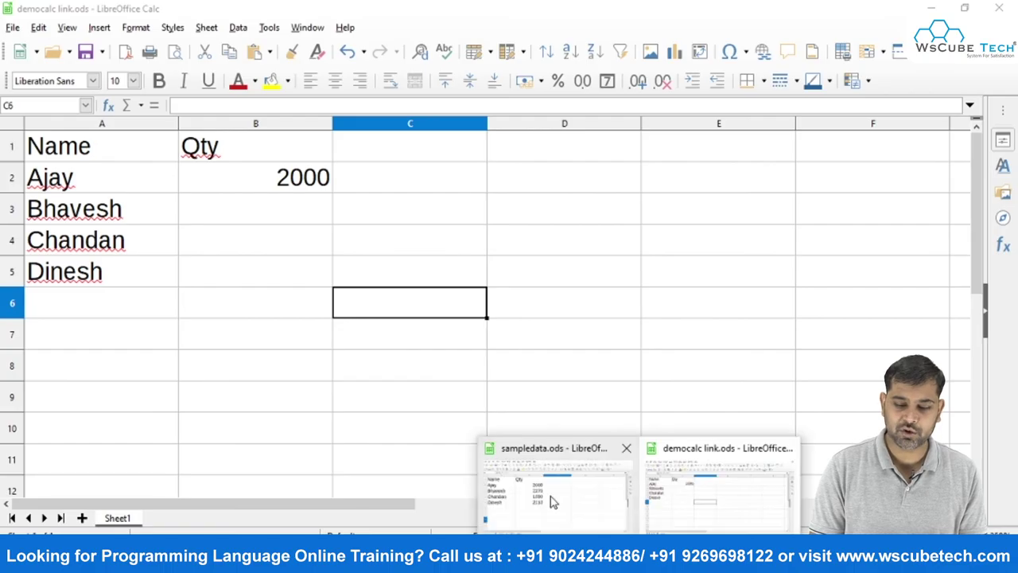
pyautogui.click(551, 496)
pyautogui.click(273, 192)
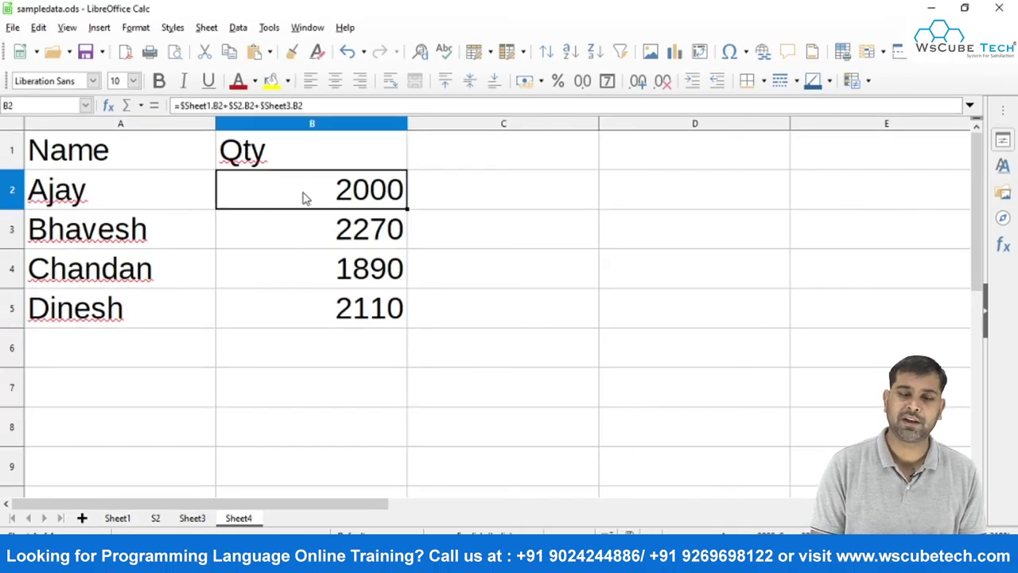
pyautogui.moveTo(641, 560)
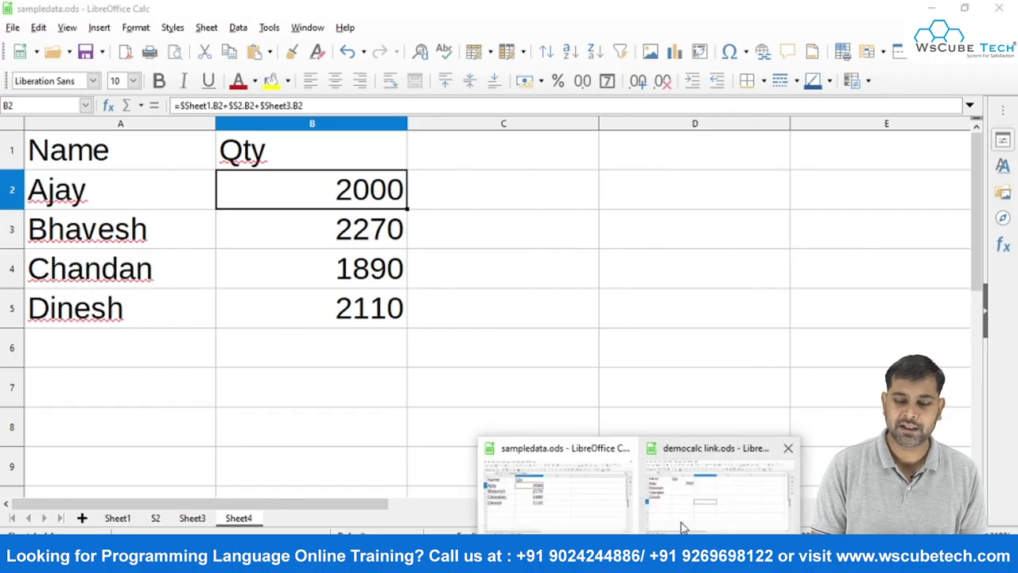
pyautogui.click(708, 509)
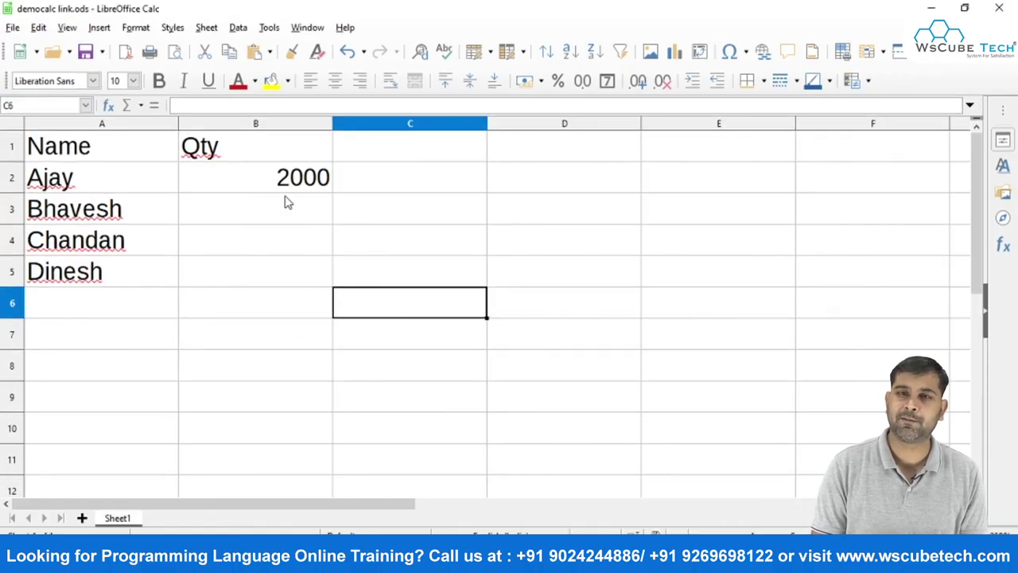
pyautogui.moveTo(641, 561)
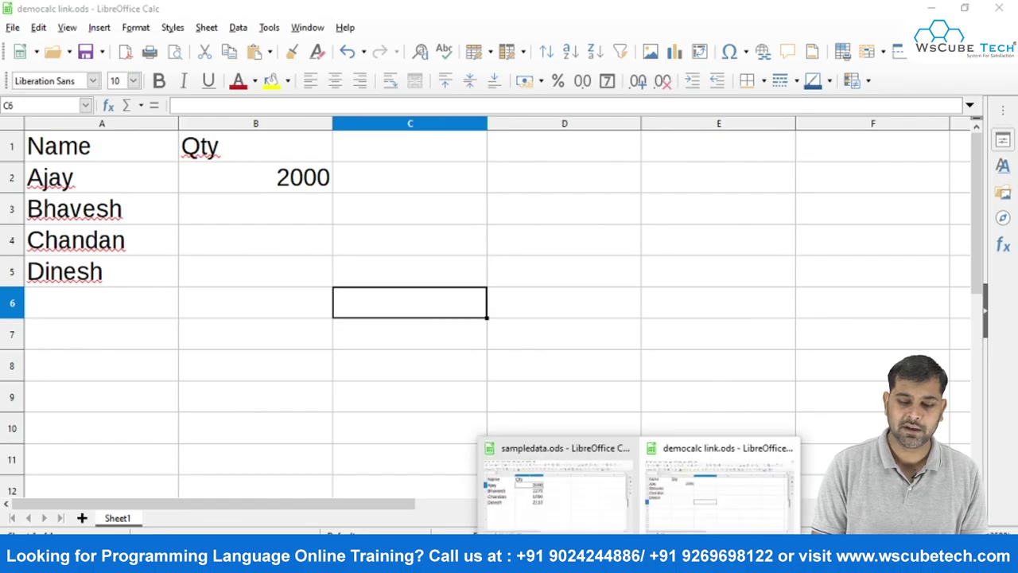
# Step: In sampledata.ods, change Sheet1's B2 Qty from 500 to 10000
pyautogui.click(531, 501)
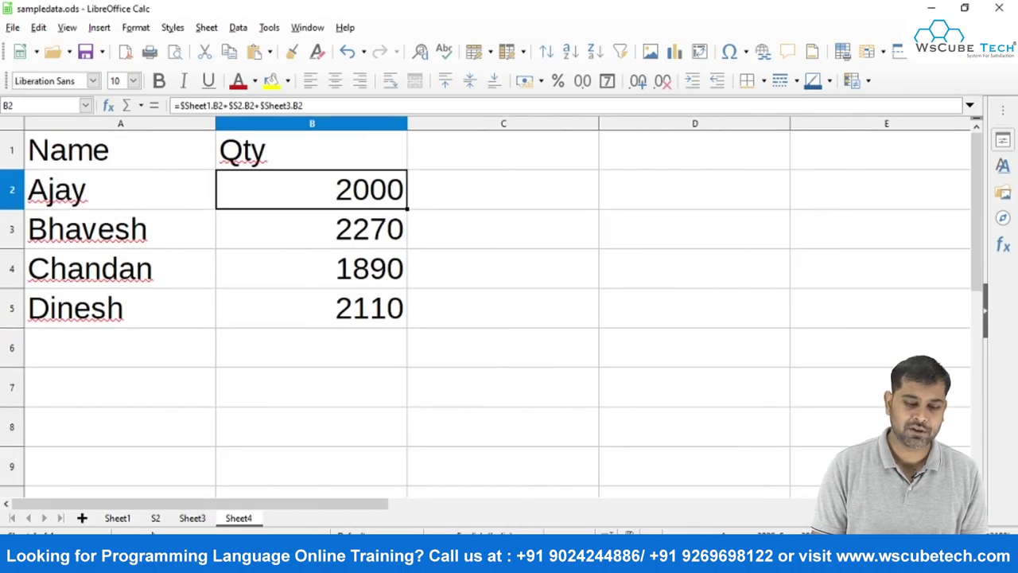
pyautogui.click(118, 518)
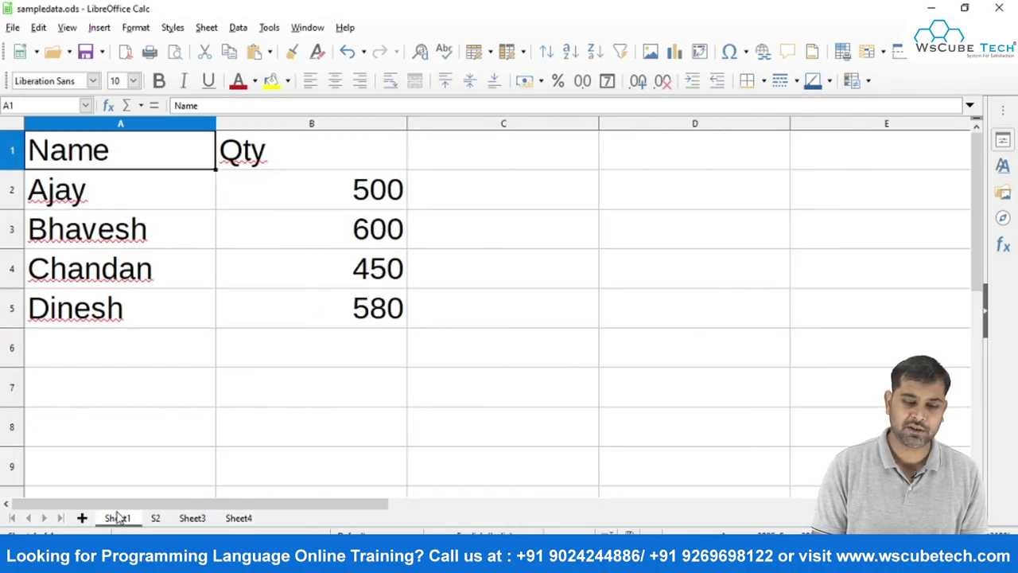
pyautogui.click(367, 195)
pyautogui.write('100')
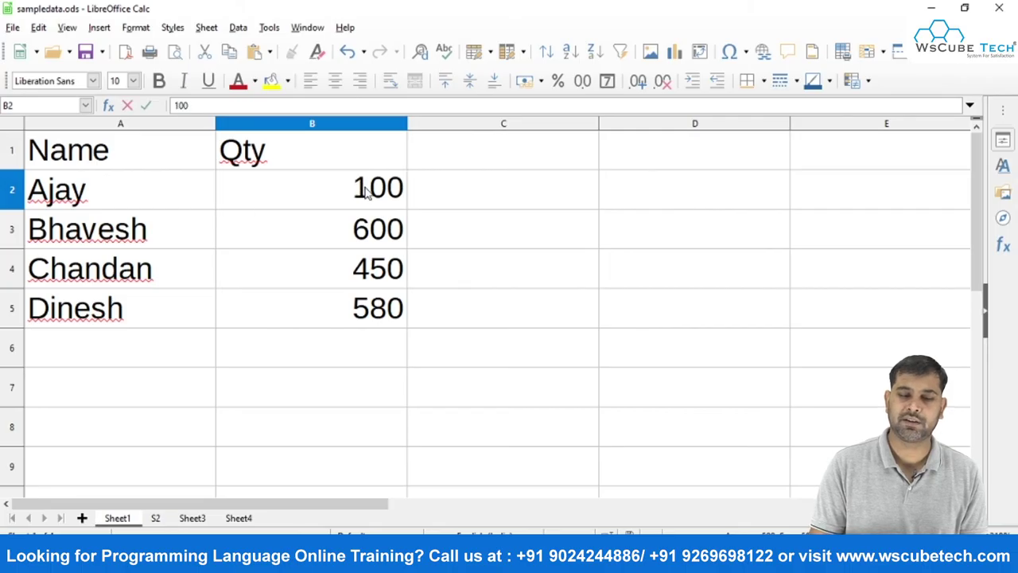
pyautogui.write('00')
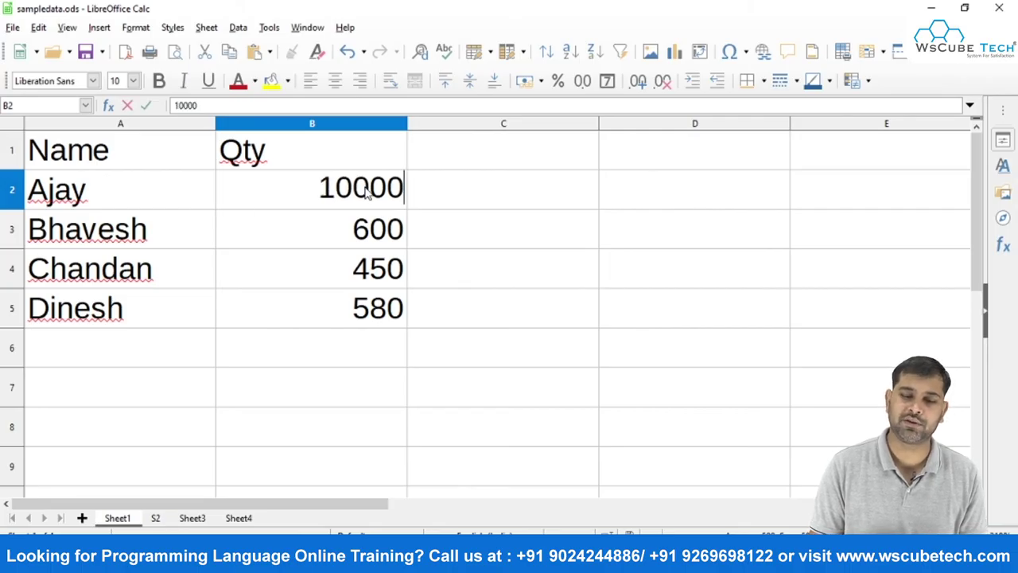
pyautogui.press('Return')
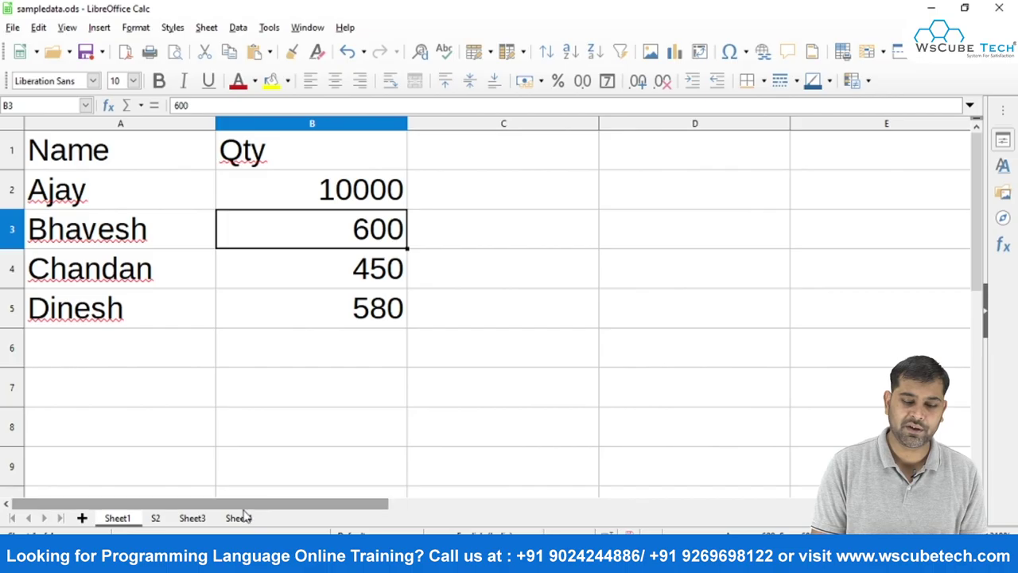
# Step: Verify Sheet4's B2 sum for Ajay now totals 11500
pyautogui.click(241, 519)
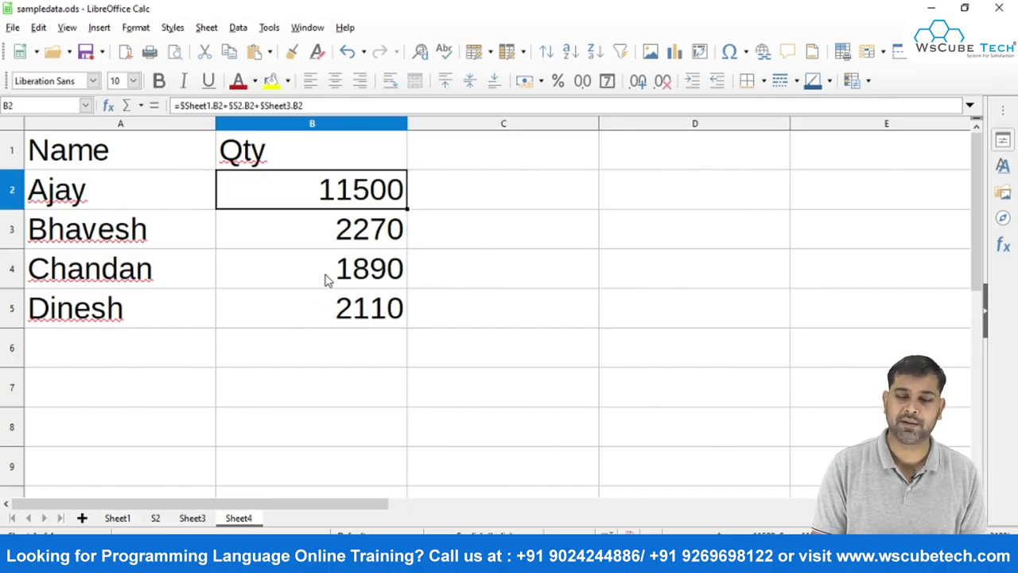
pyautogui.click(458, 190)
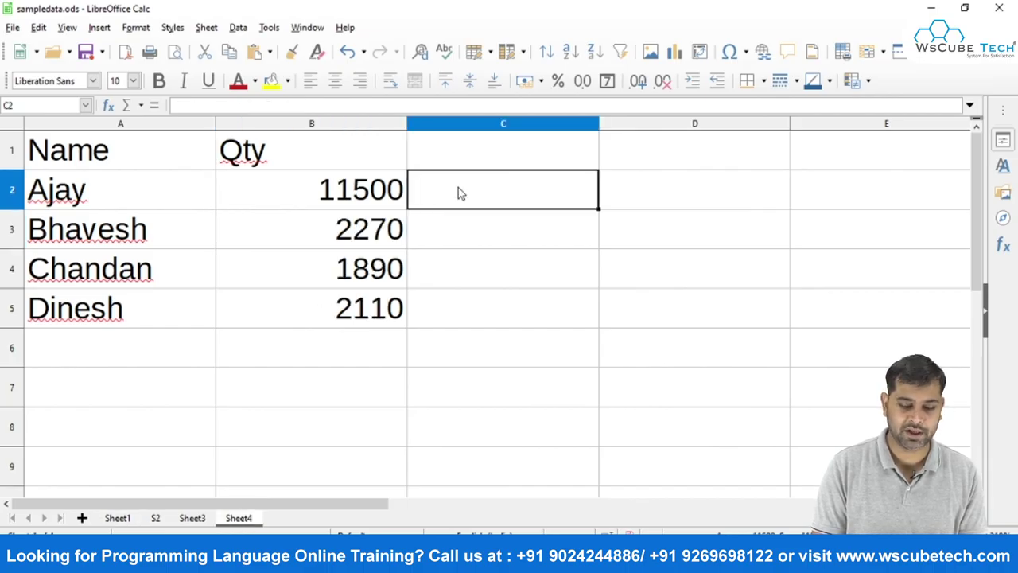
pyautogui.click(342, 197)
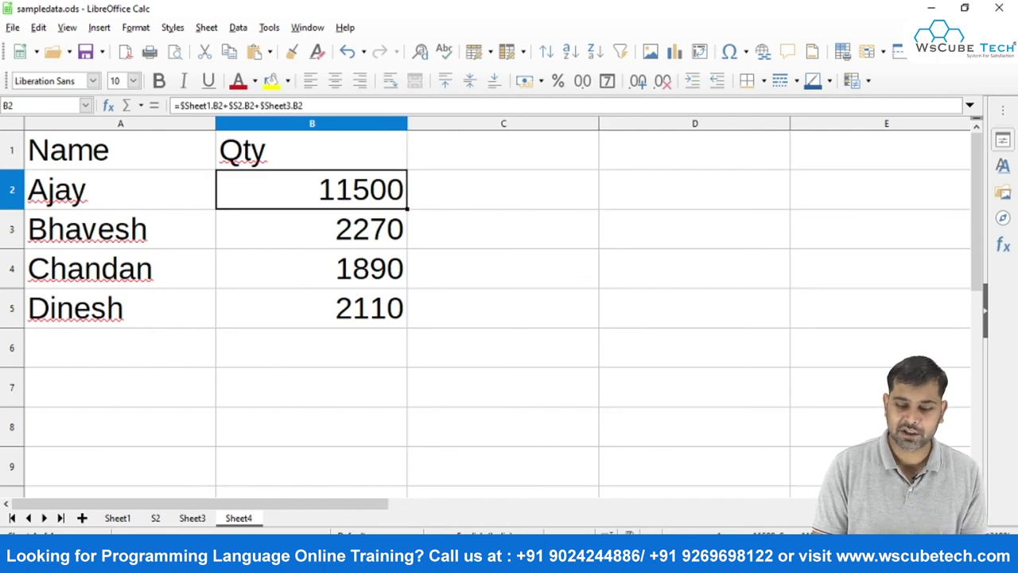
pyautogui.moveTo(636, 561)
pyautogui.click(708, 490)
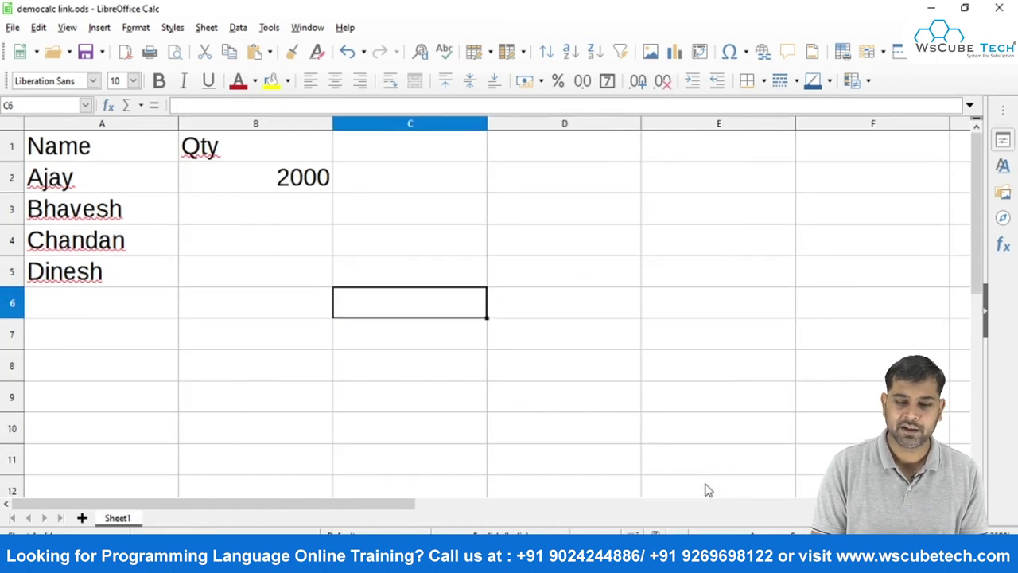
pyautogui.click(283, 253)
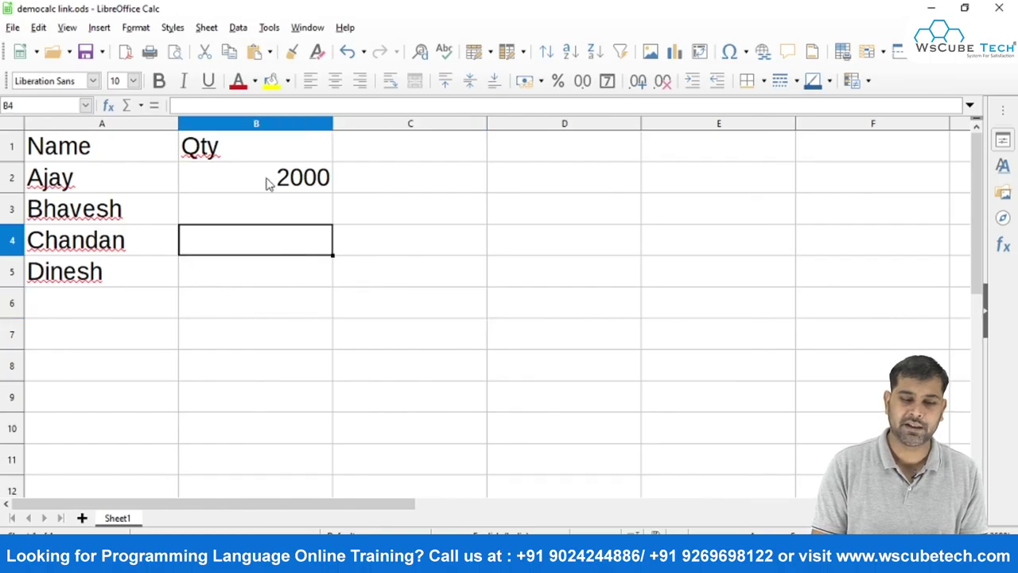
pyautogui.click(269, 183)
pyautogui.doubleClick(269, 183)
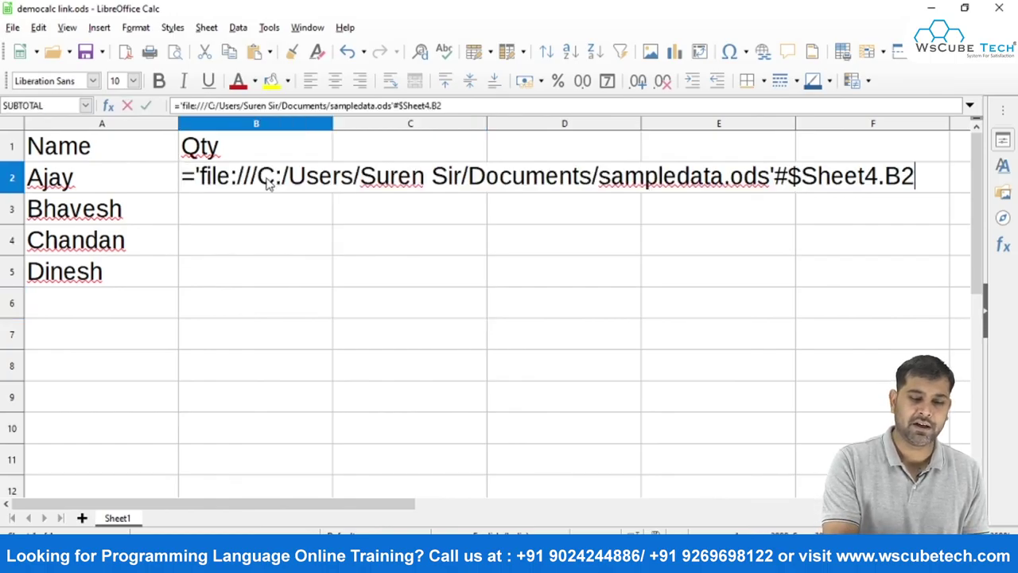
pyautogui.press('Return')
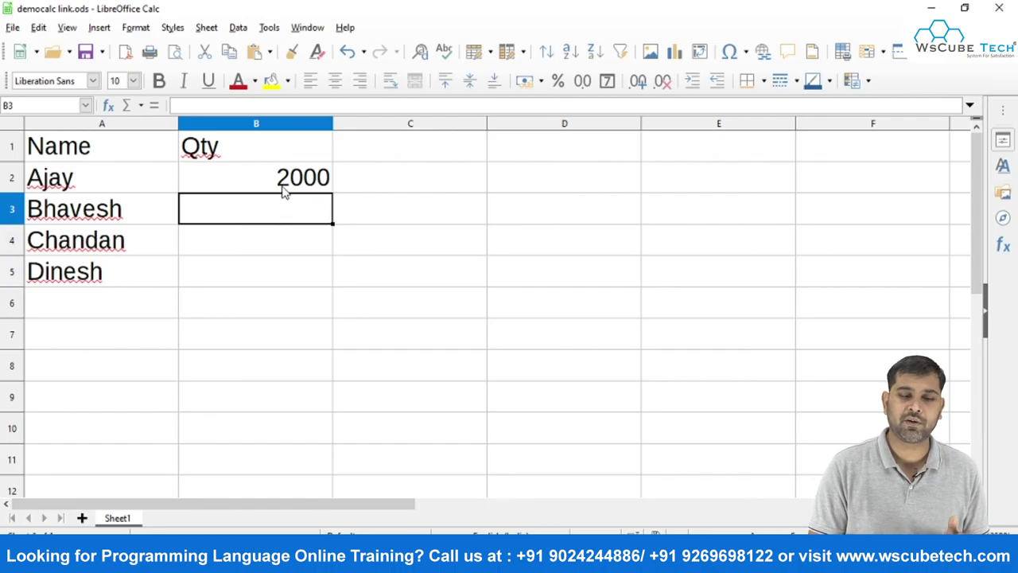
pyautogui.click(278, 179)
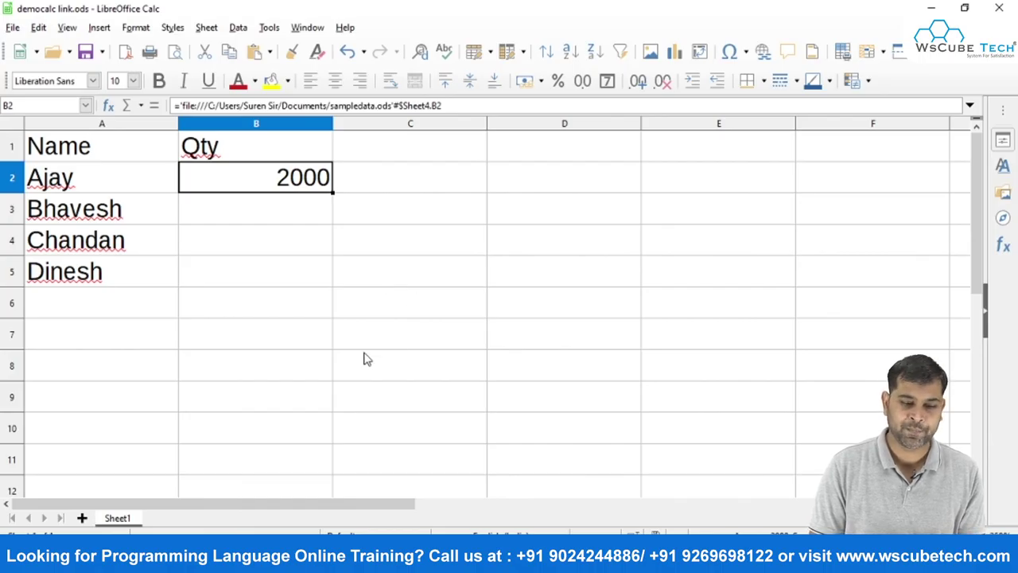
pyautogui.click(344, 317)
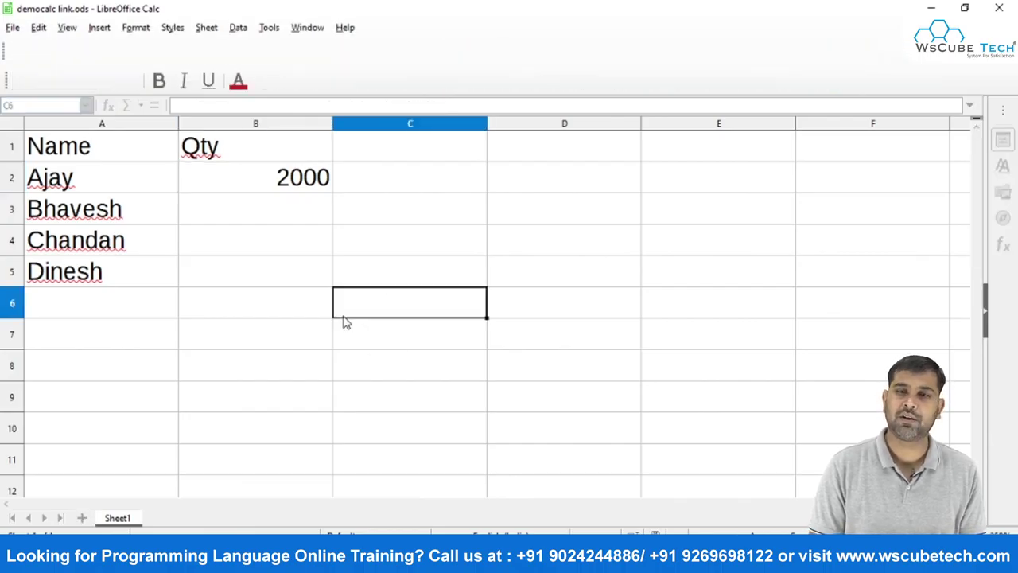